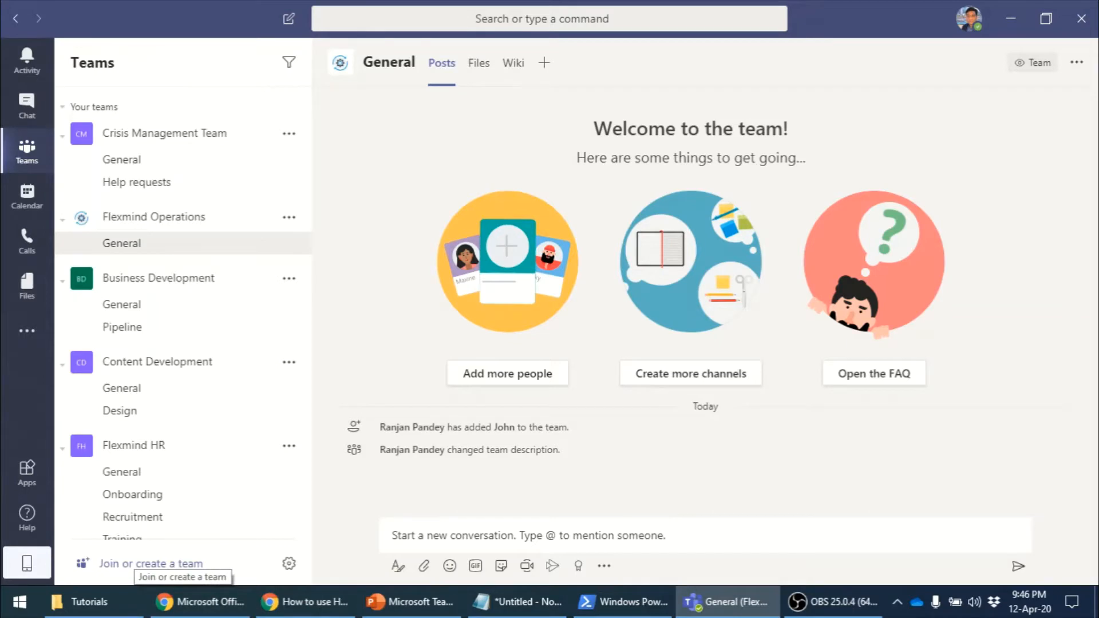
Step: Create a private team from scratch named Flexmind Support
left_click(151, 564)
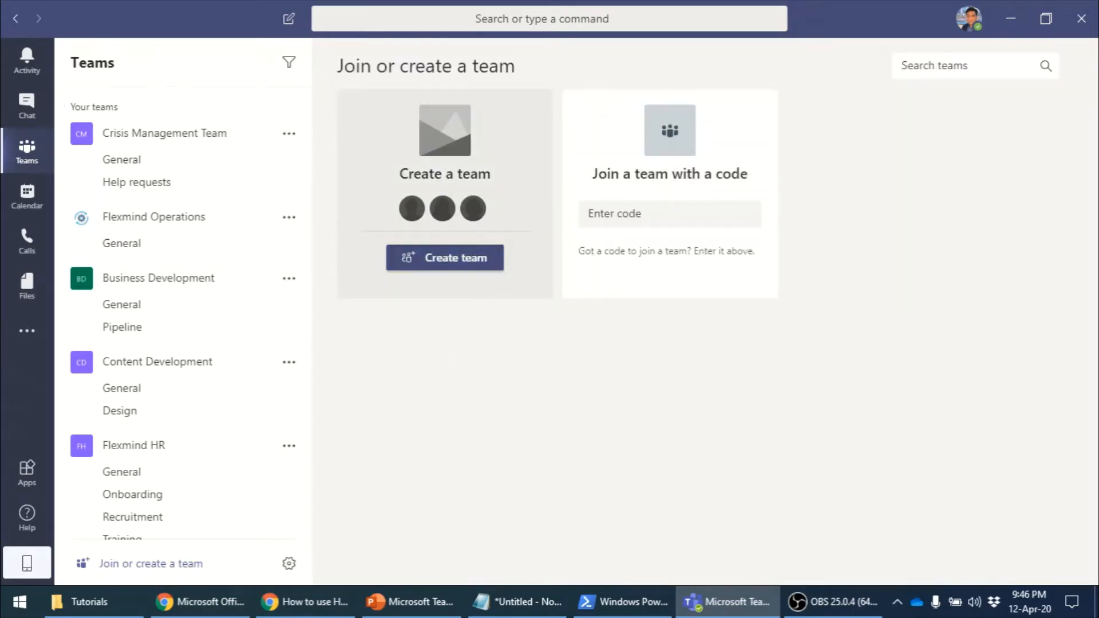
left_click(445, 258)
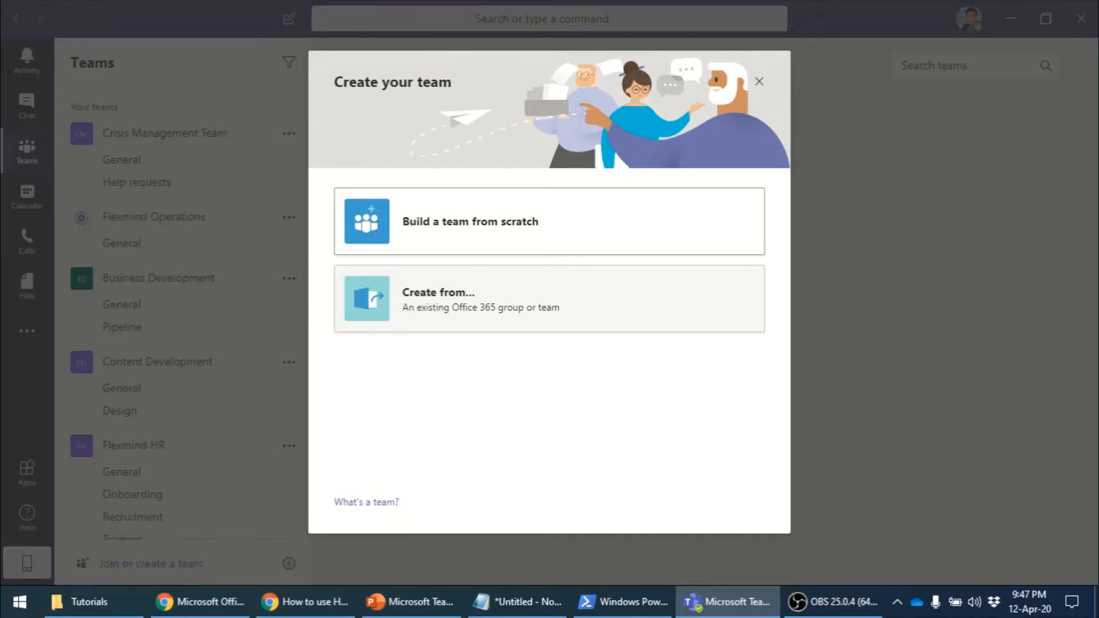
left_click(549, 222)
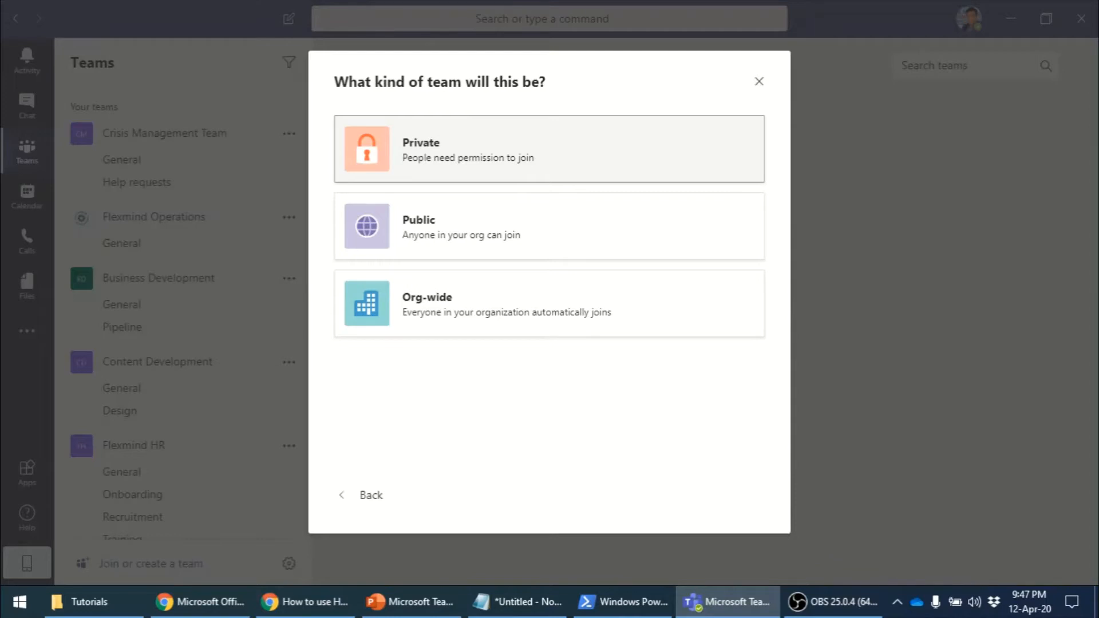
left_click(549, 148)
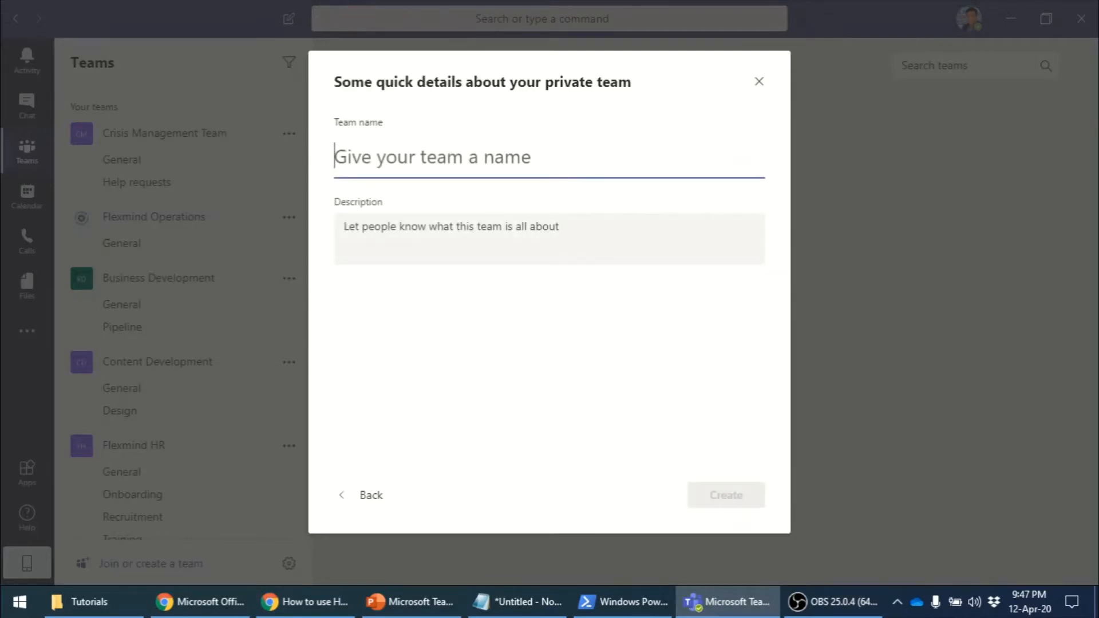
type("Flexmind ")
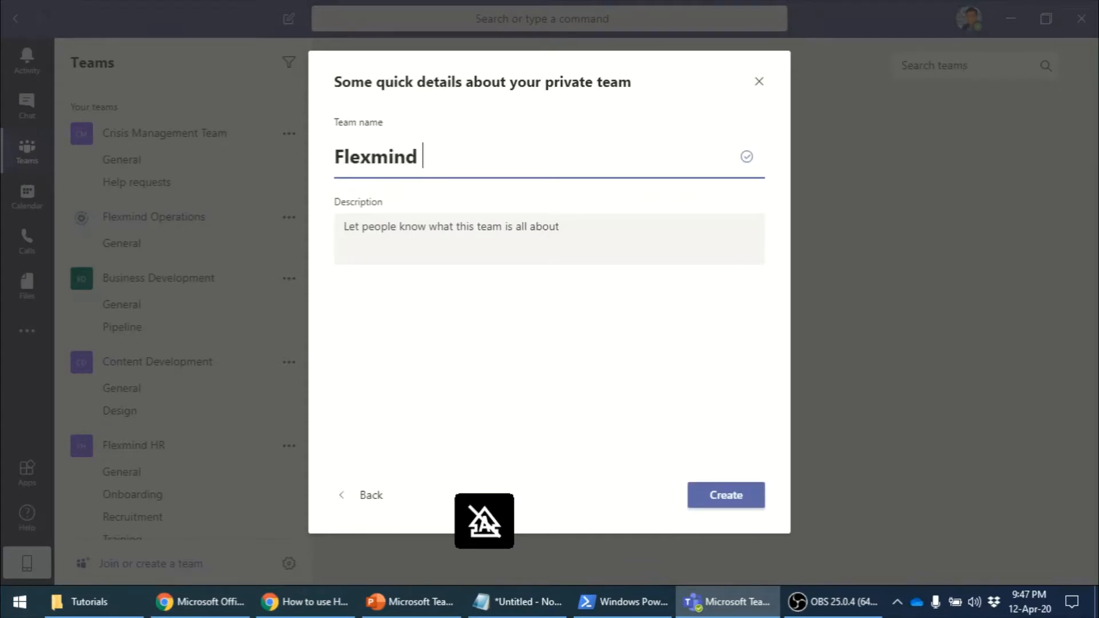
type("Suppo")
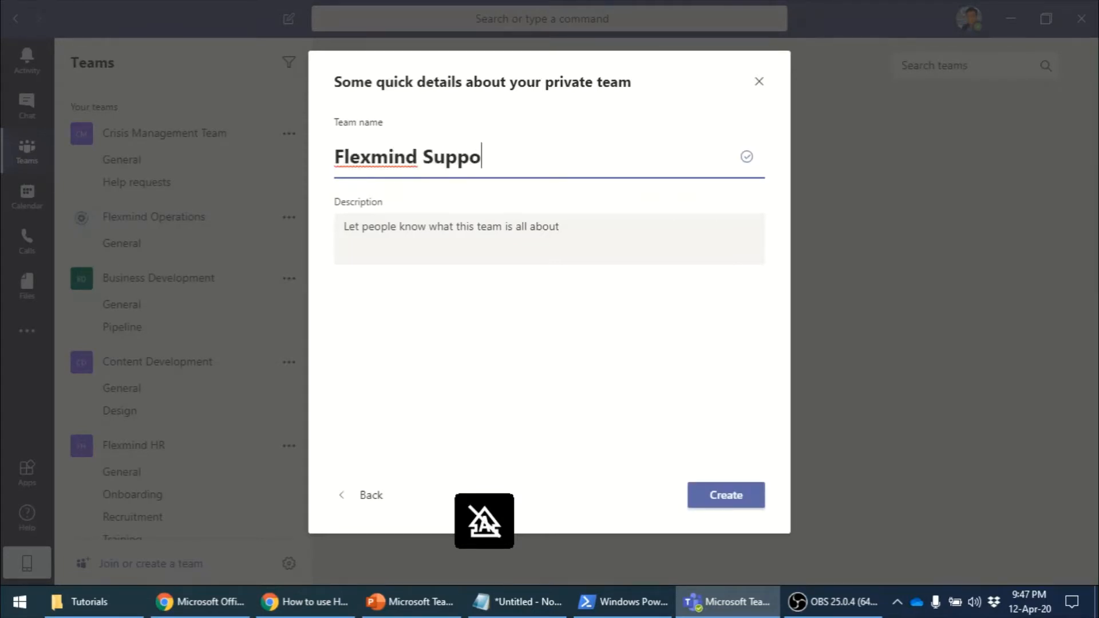
type("rt")
left_click(725, 495)
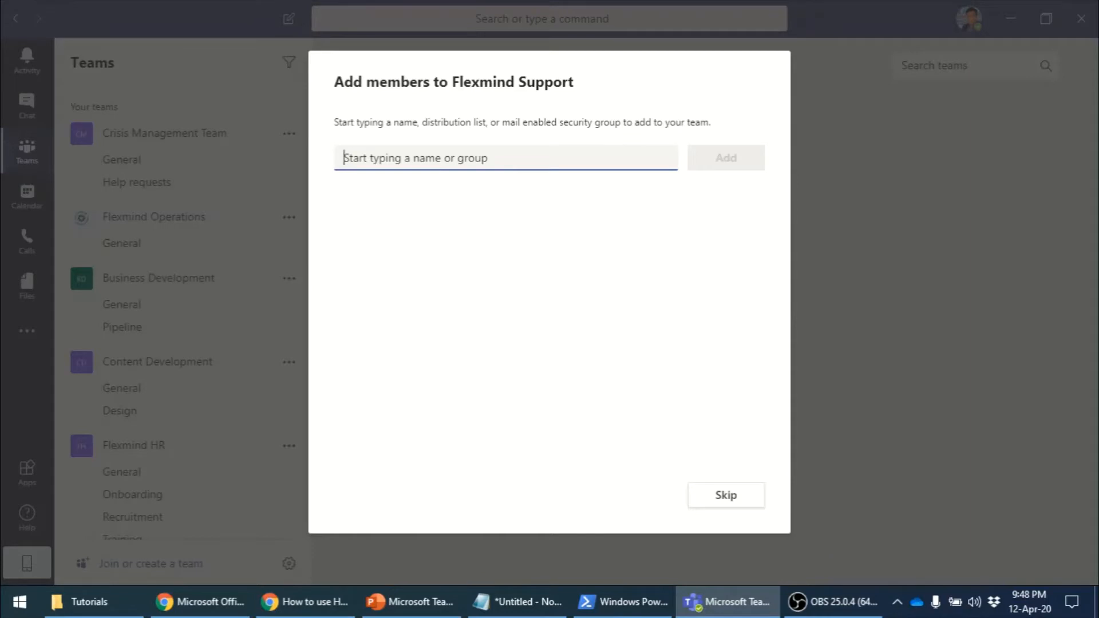
Step: Add four people to the Flexmind Support team by searching for each one's name
type("john")
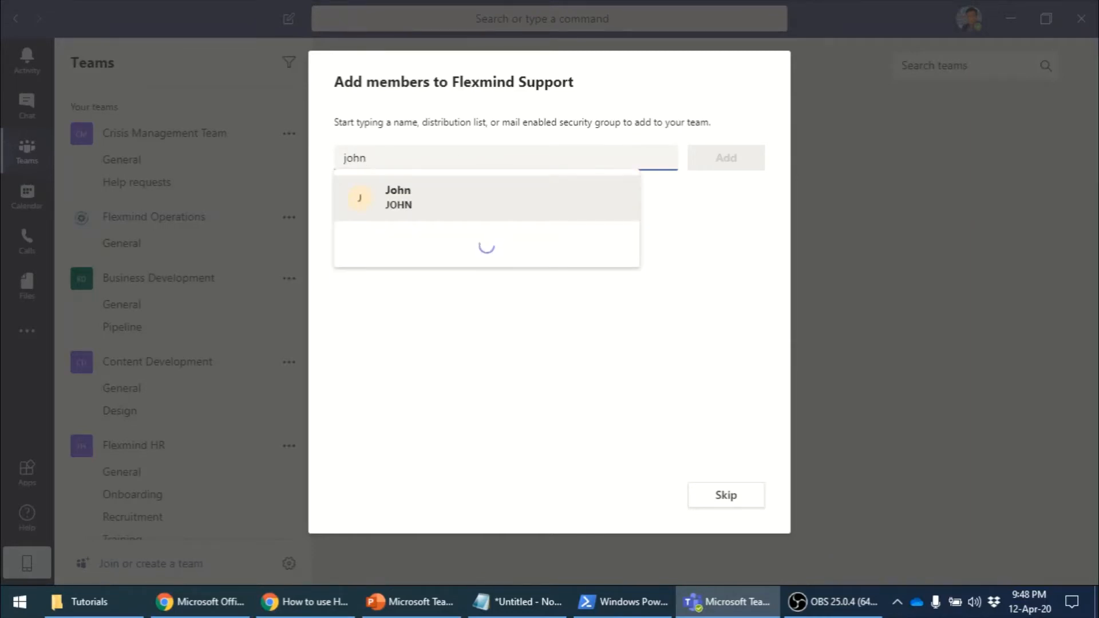
key("Return")
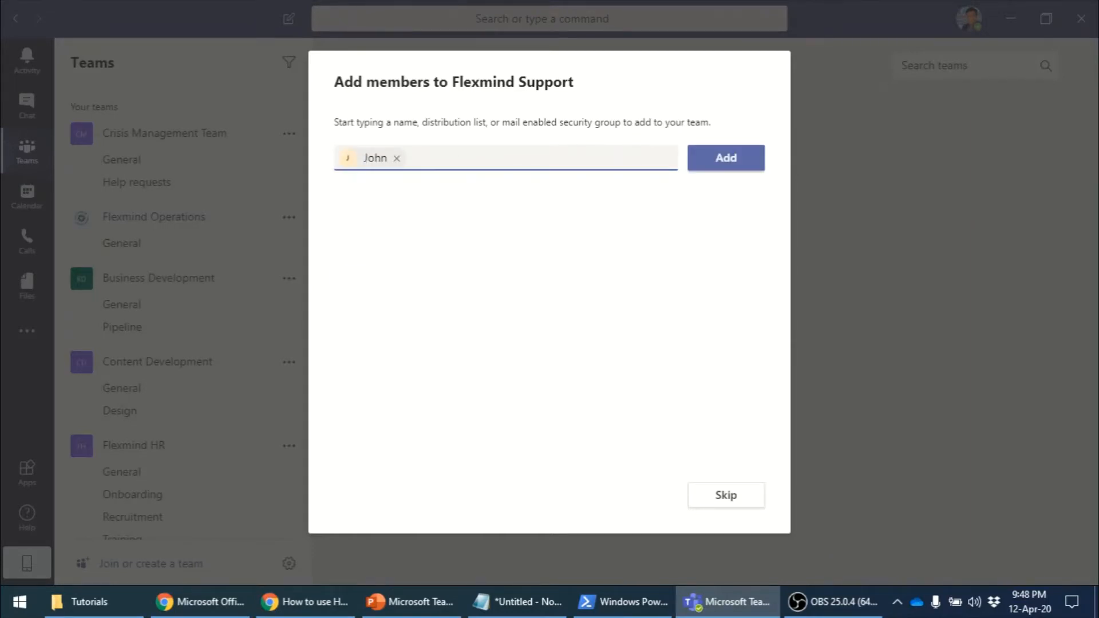
type("rakesh")
key("Return")
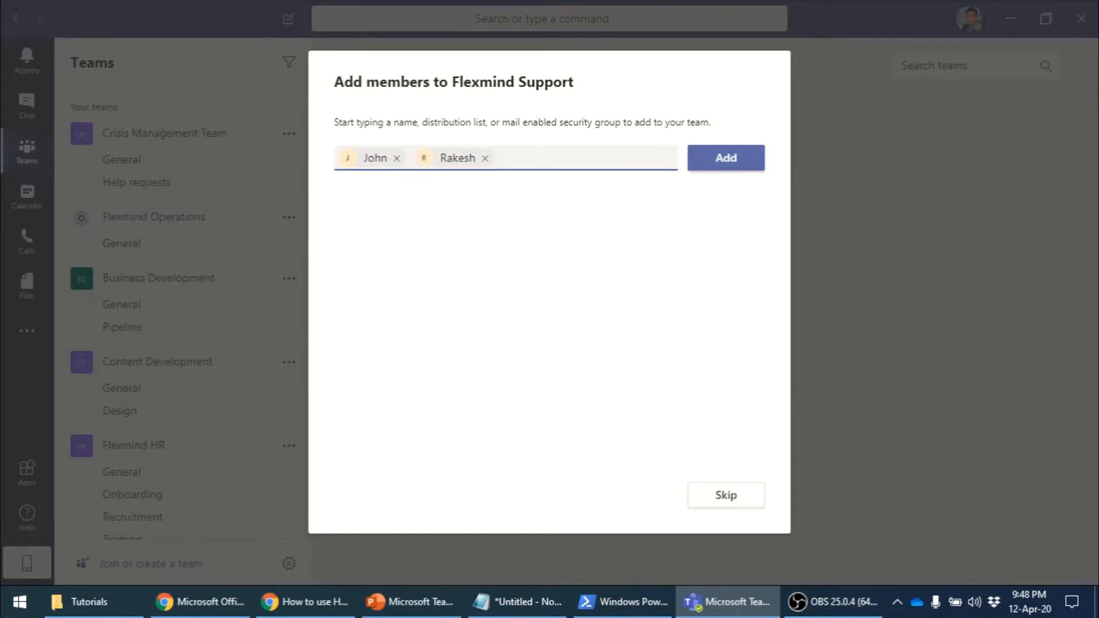
type("sanje")
key("Return")
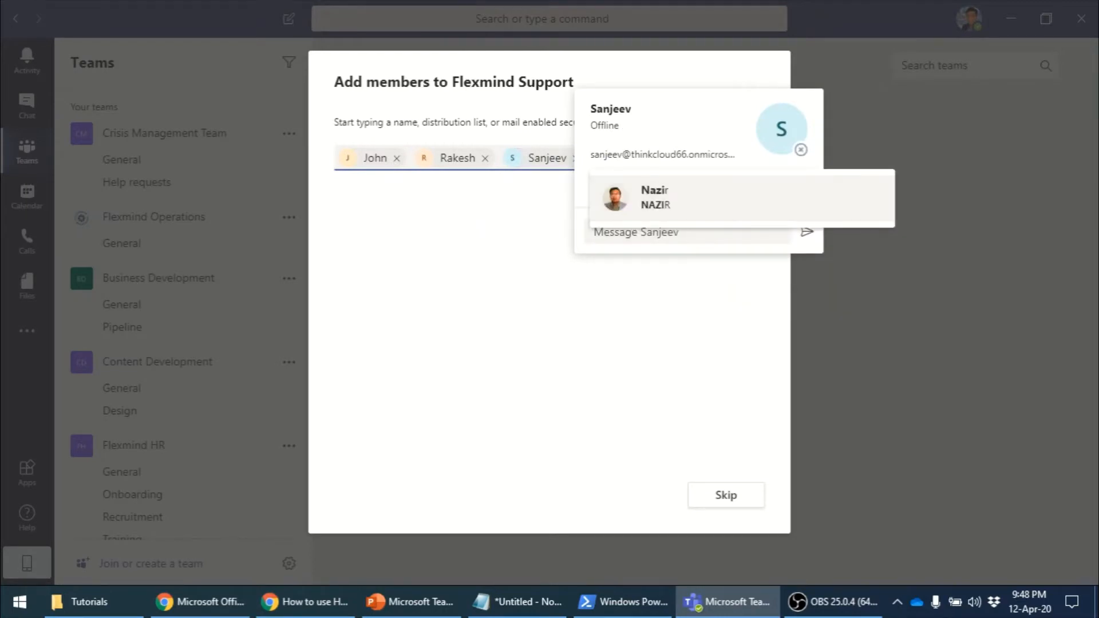
left_click(515, 275)
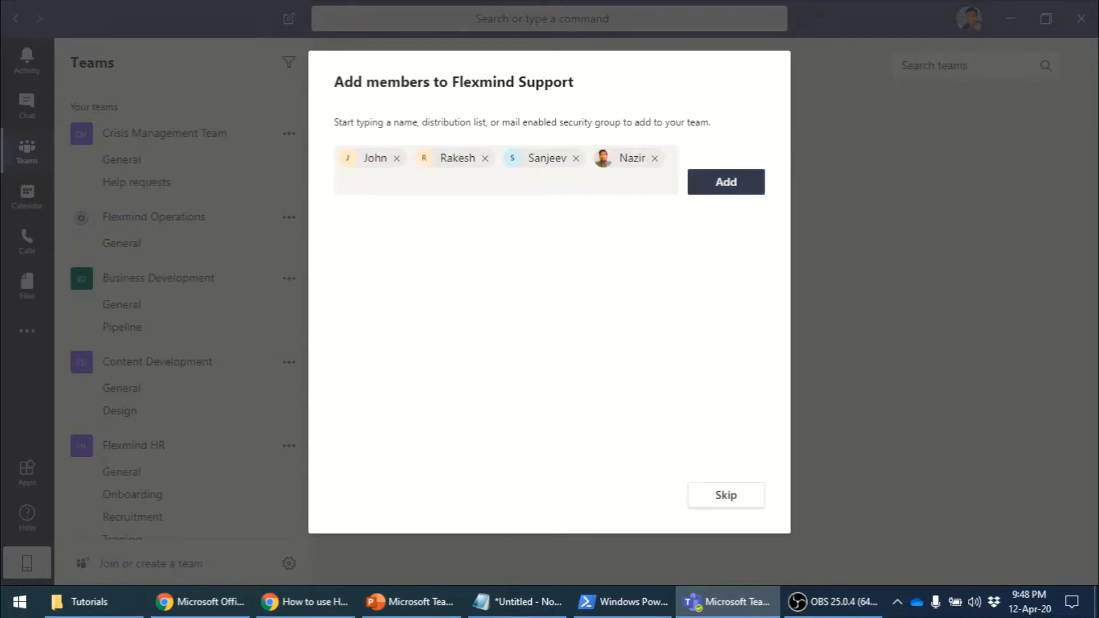
left_click(725, 181)
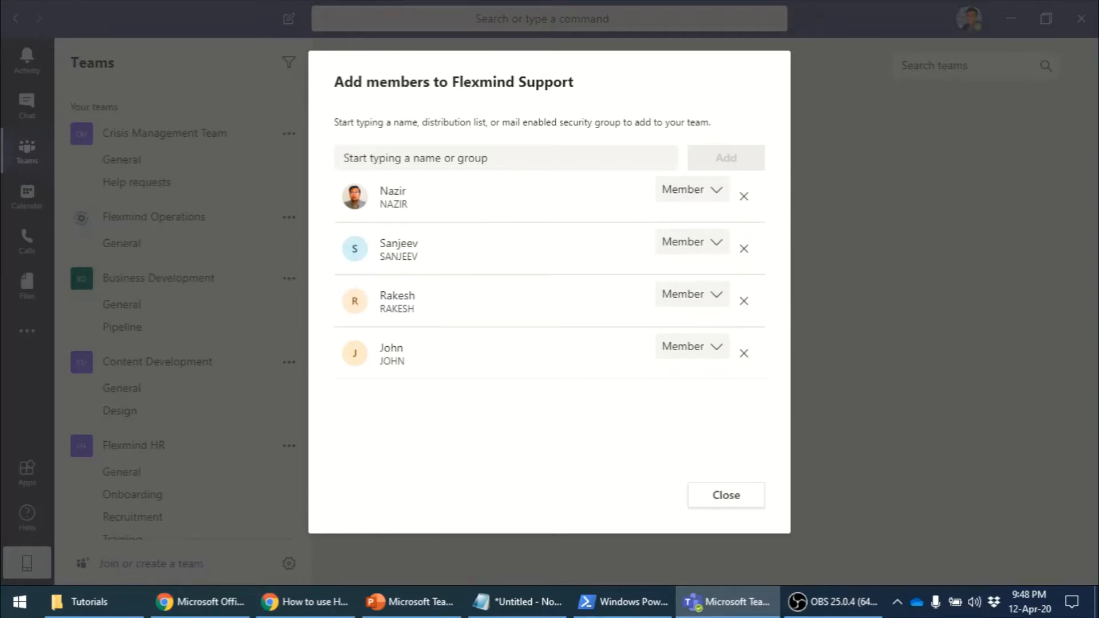
Step: Check the role choices for the first added person, keep the Member role, and finish adding members
key("Return")
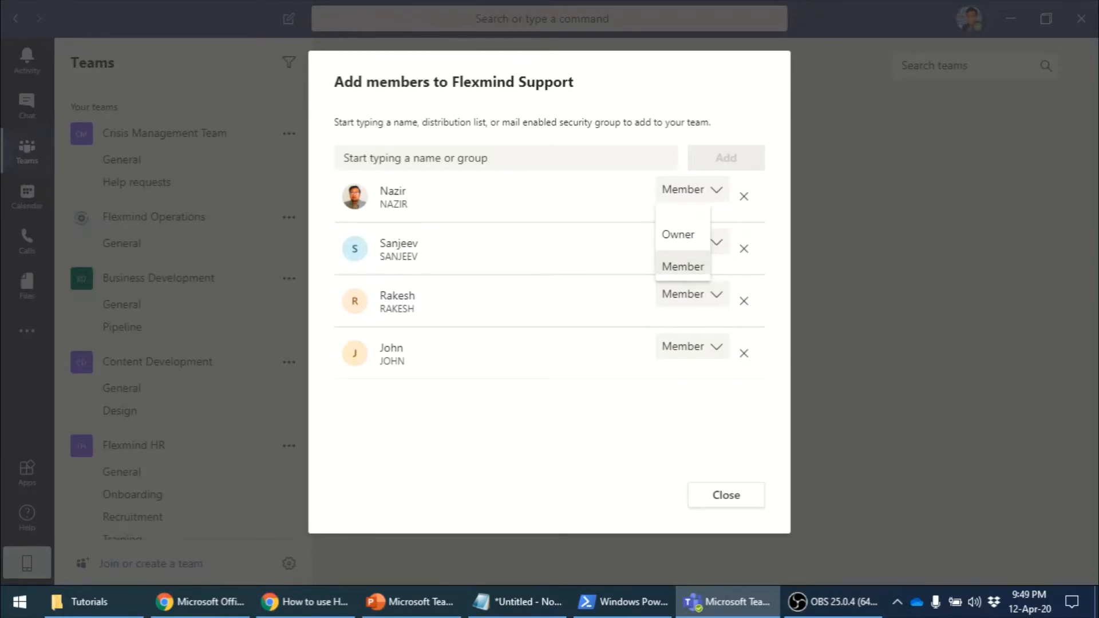
key("Escape")
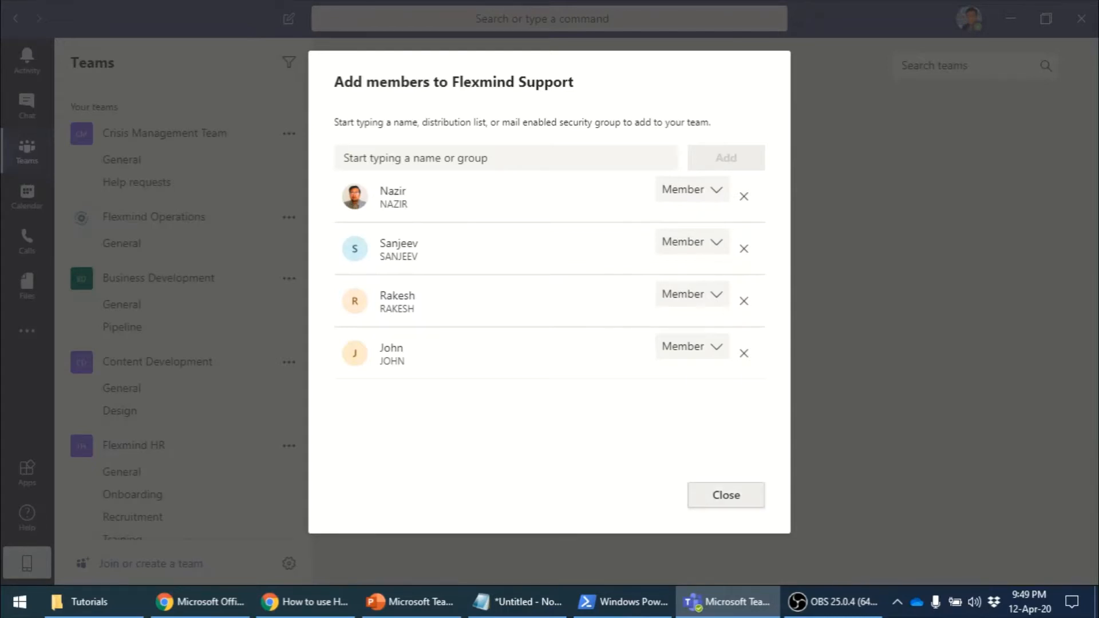
left_click(726, 495)
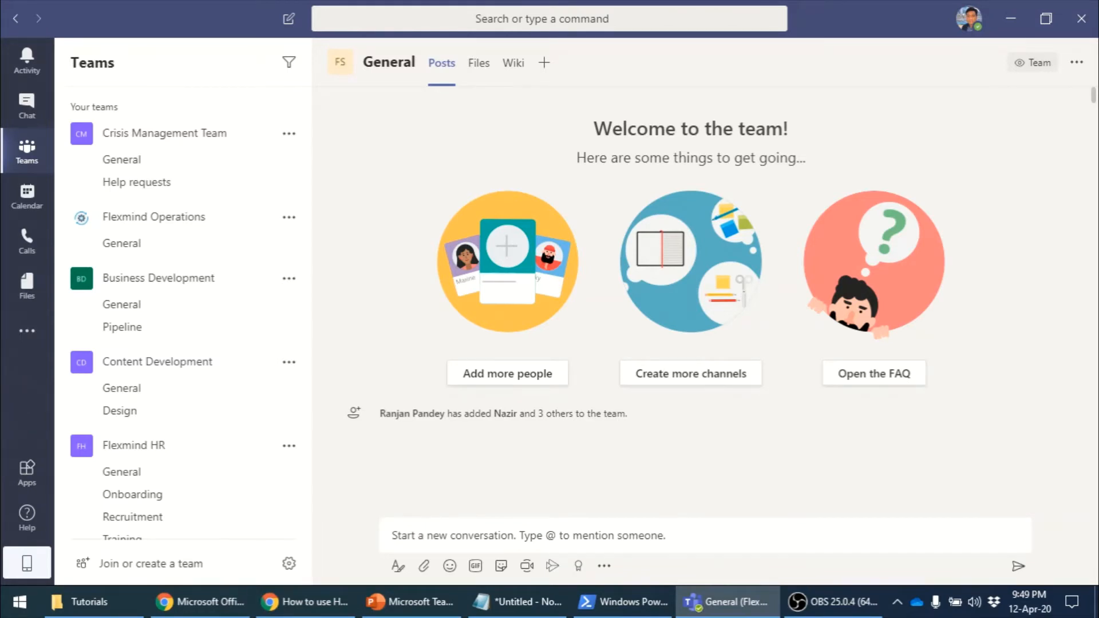
Step: Collapse the channel lists of Crisis Management Team, Flexmind Operations, Business Development, Content Development and Flexmind HR
left_click(165, 133)
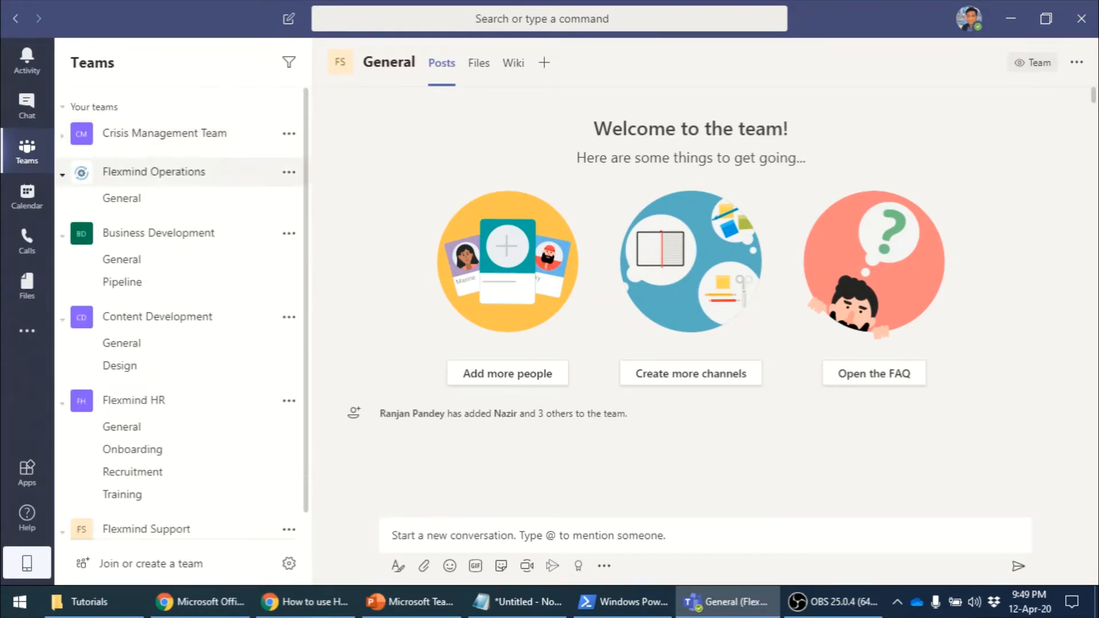
left_click(154, 171)
left_click(158, 210)
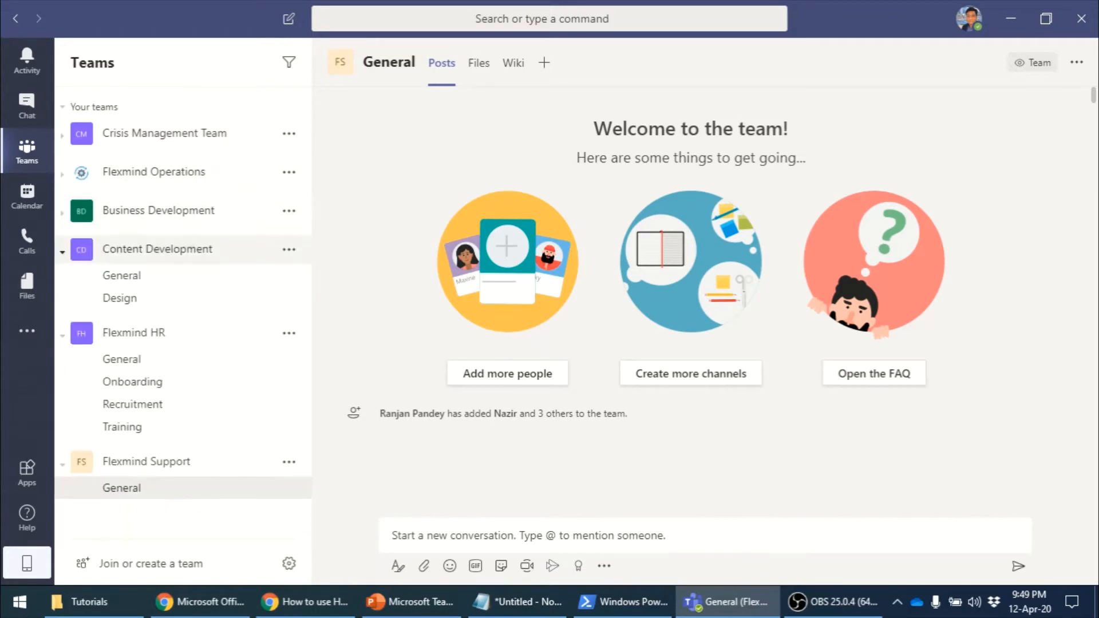
left_click(157, 248)
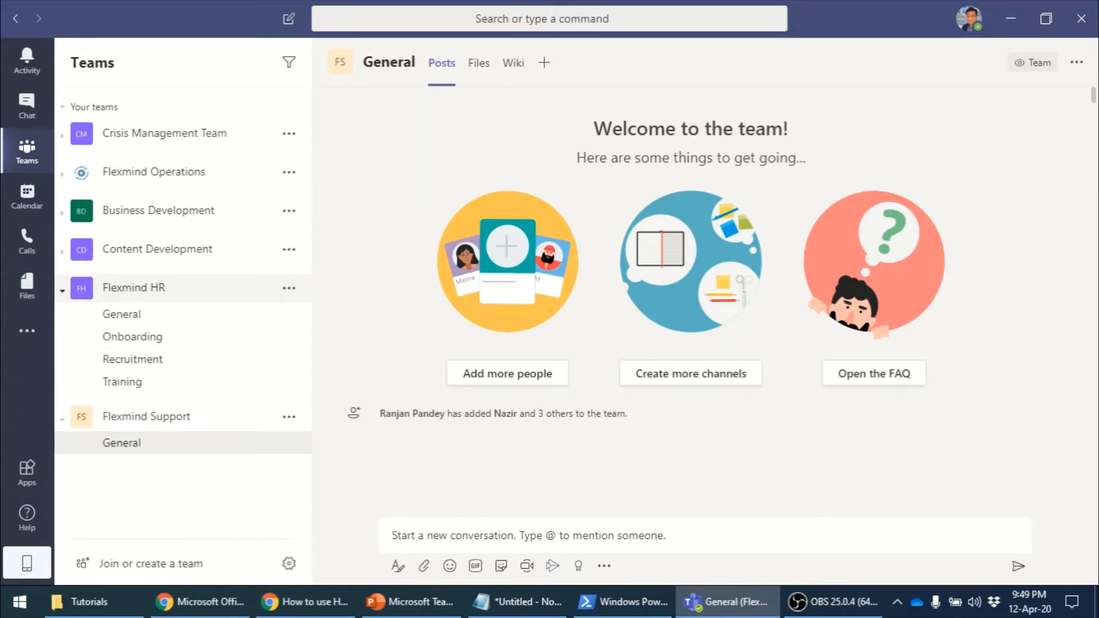
left_click(149, 287)
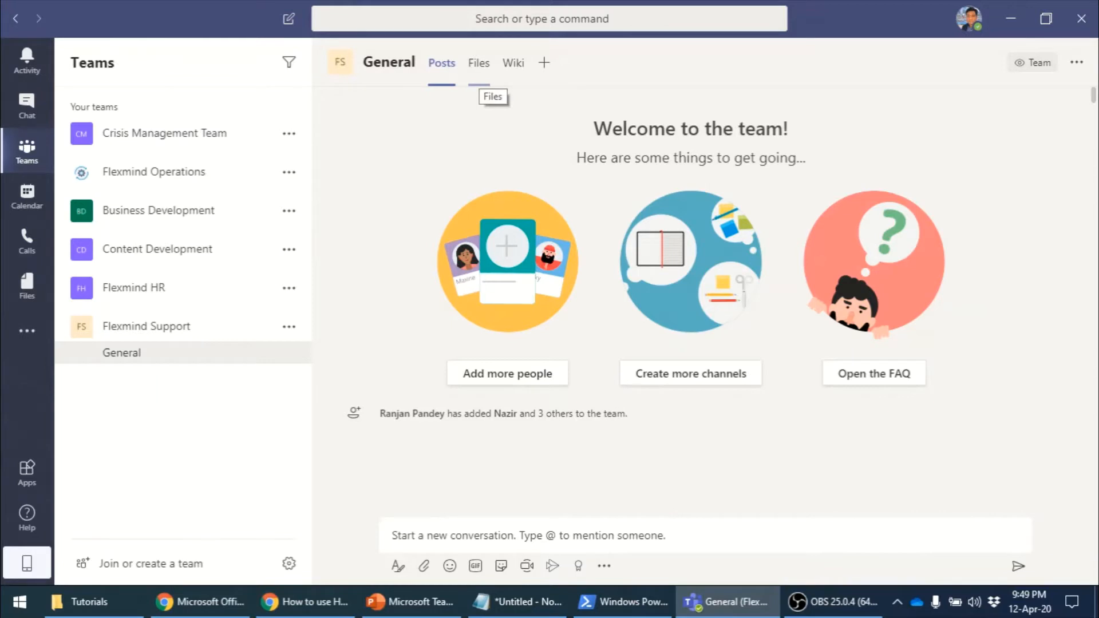
Step: Post "Hi there" with a mention of the Flexmind Support team in its General channel
left_click(492, 536)
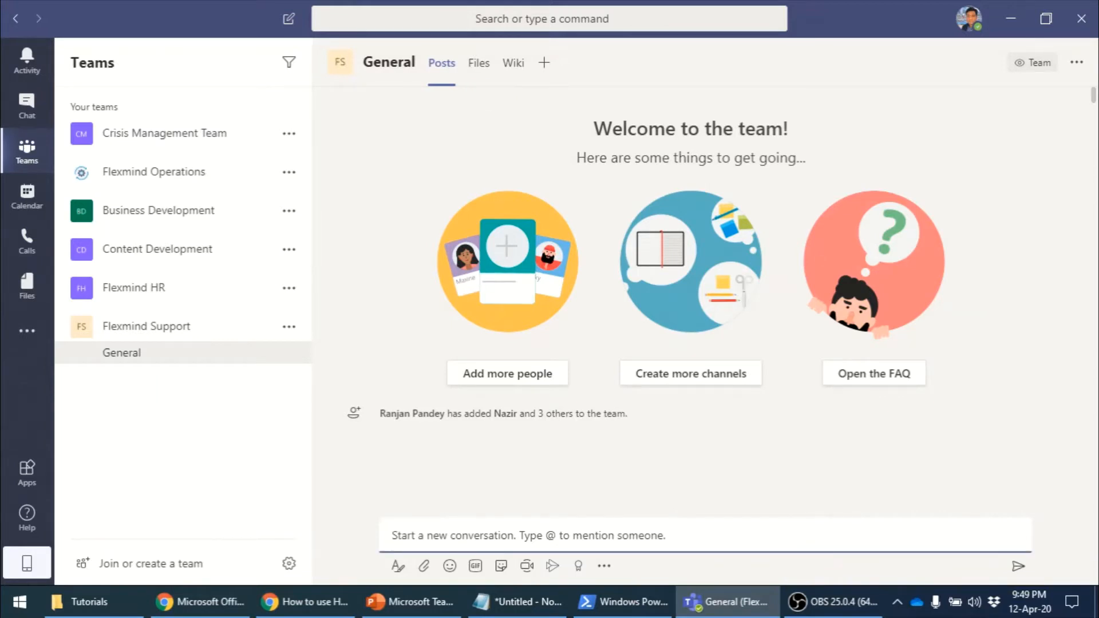
type("Hi there")
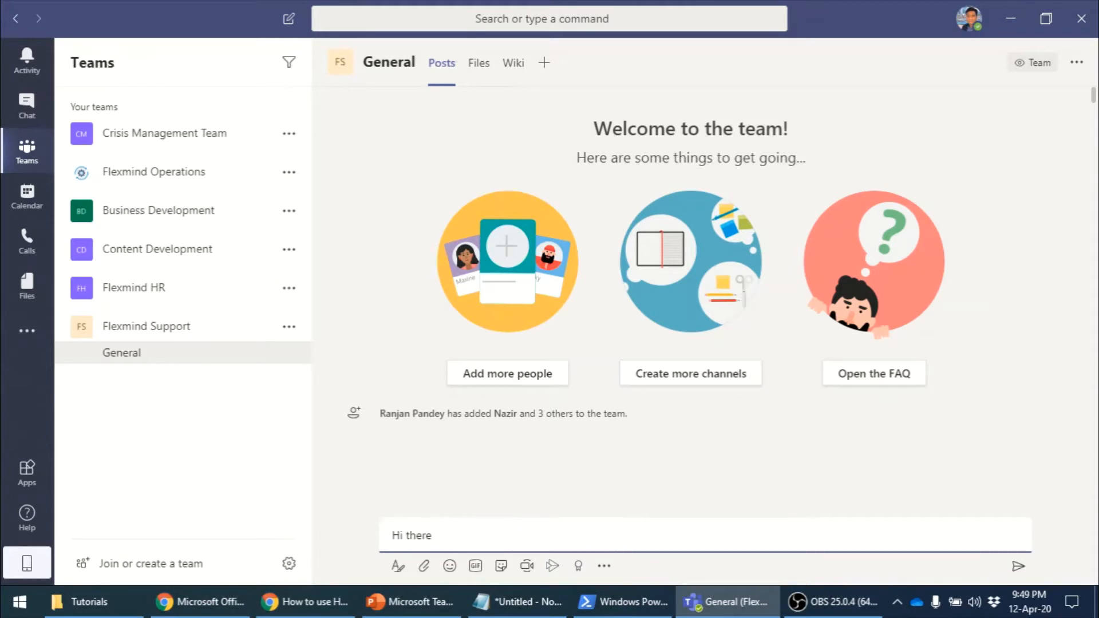
type(" @flex")
type("m")
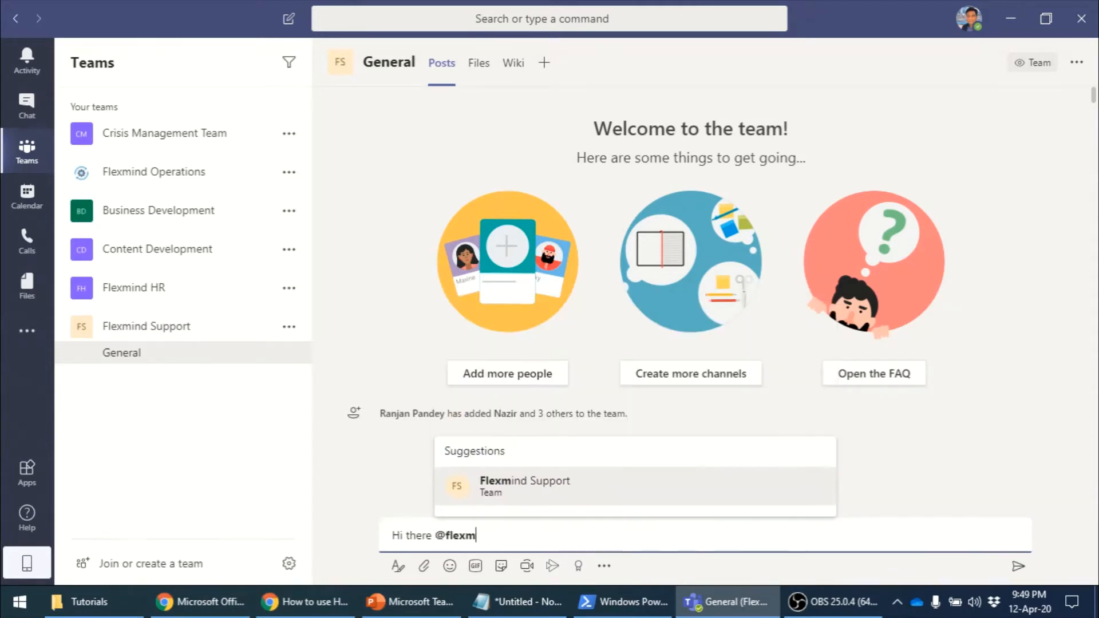
key("Return")
key("Return")
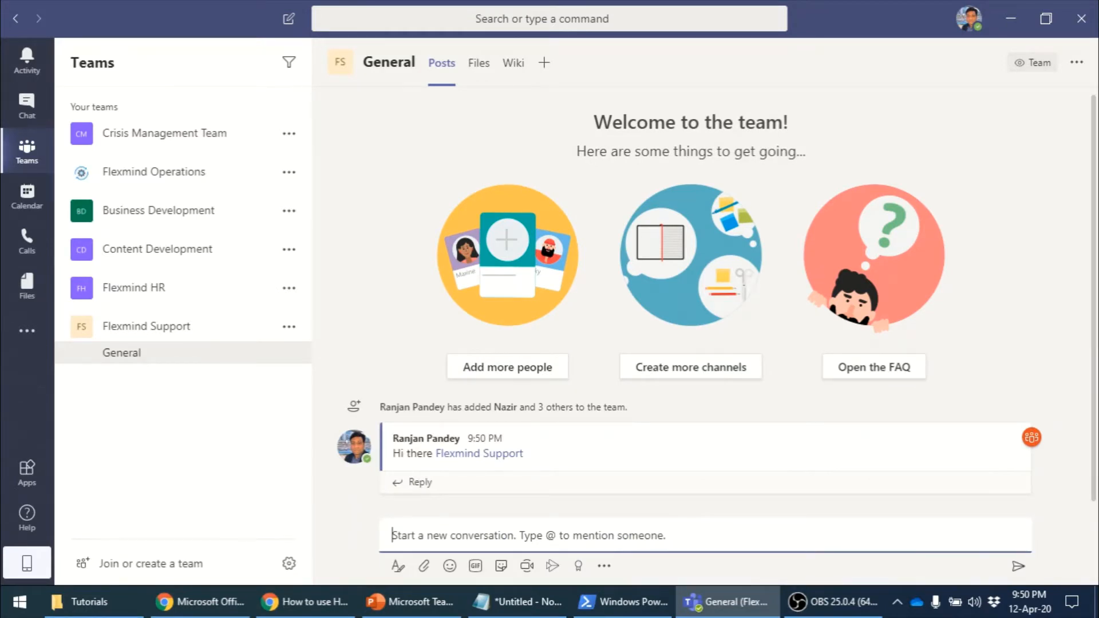
key("Caps_Lock")
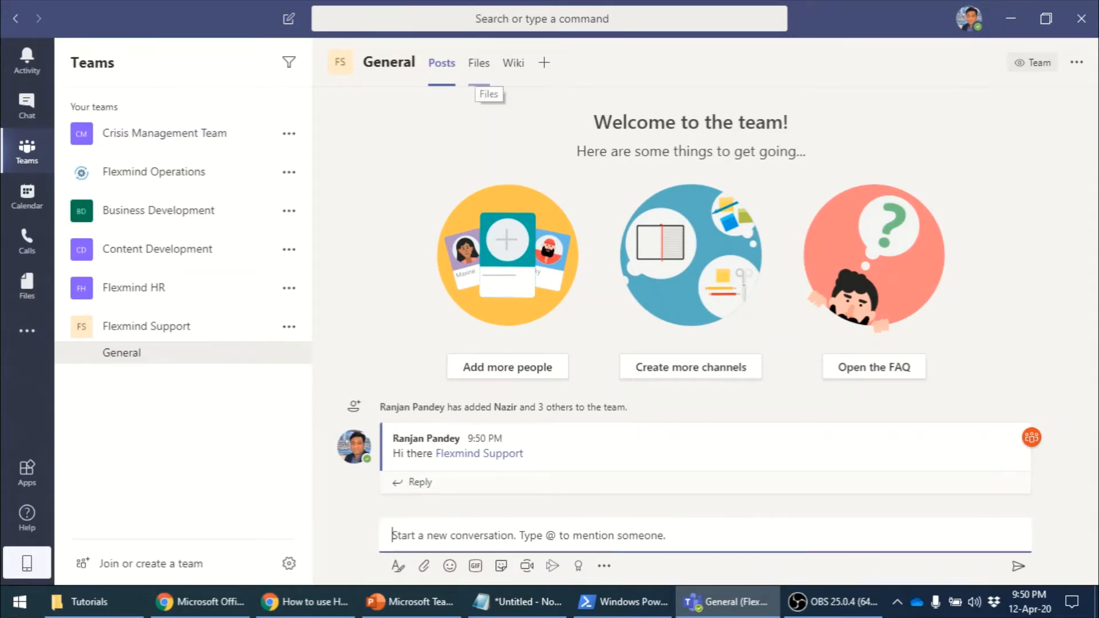
Step: View the General channel's files area and return to its posts
left_click(479, 63)
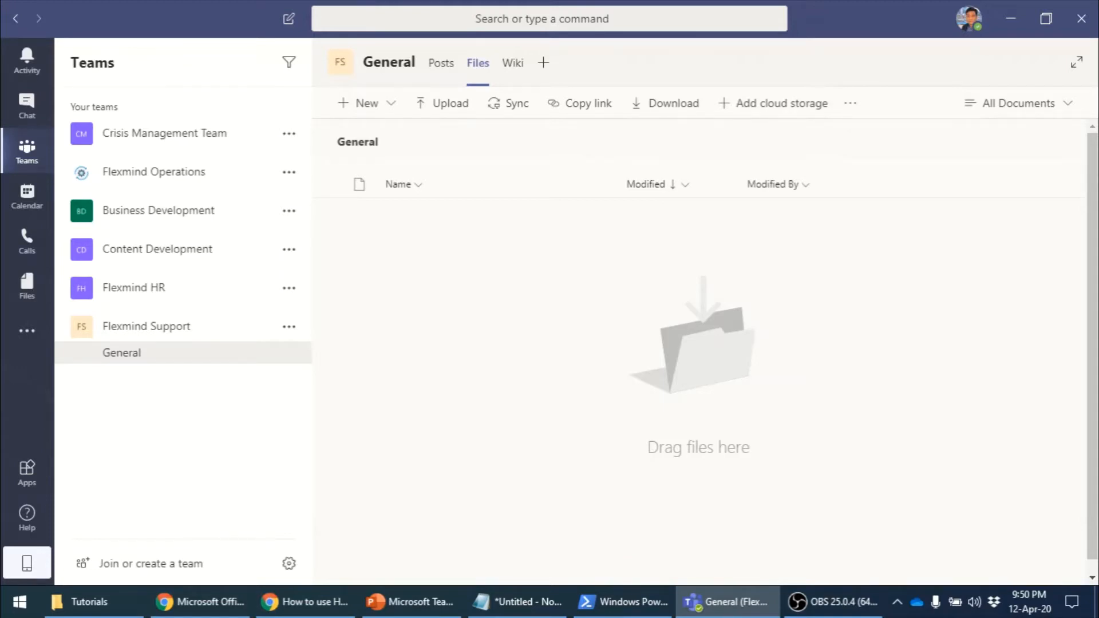
left_click(441, 63)
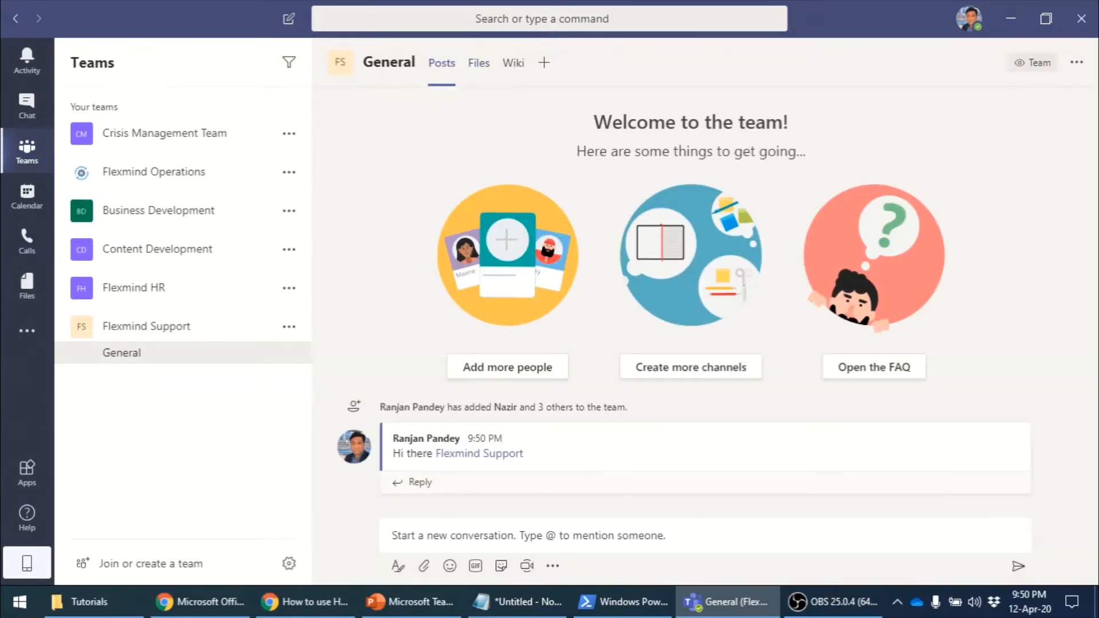
Step: Attach Azure Essentials.pdf from the computer's Desktop folder Demo Files to a new conversation in the General channel
left_click(528, 536)
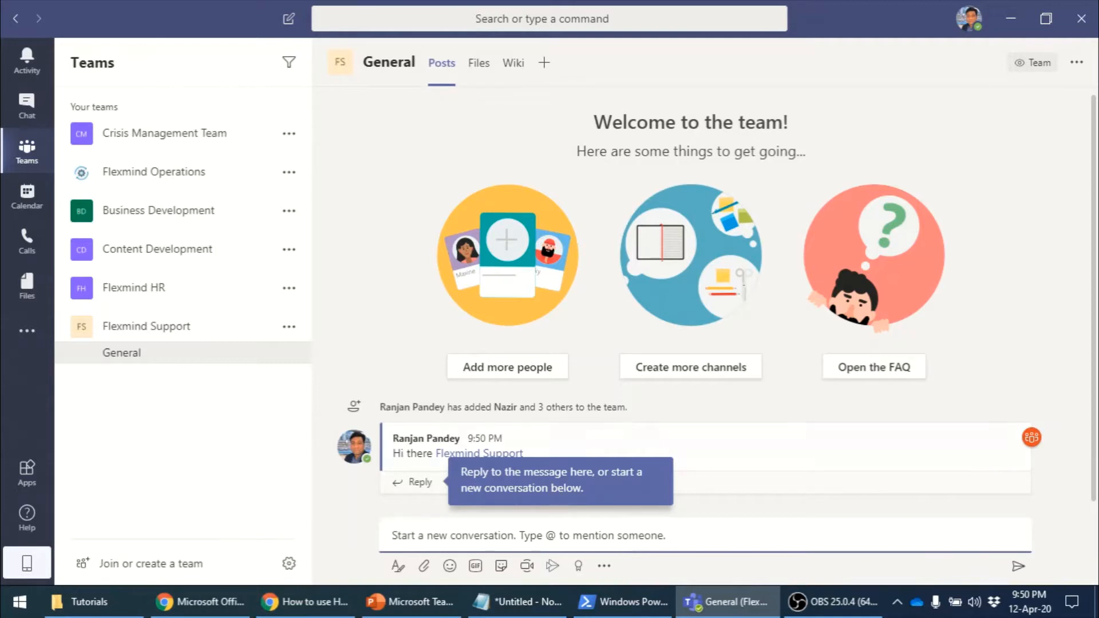
left_click(424, 565)
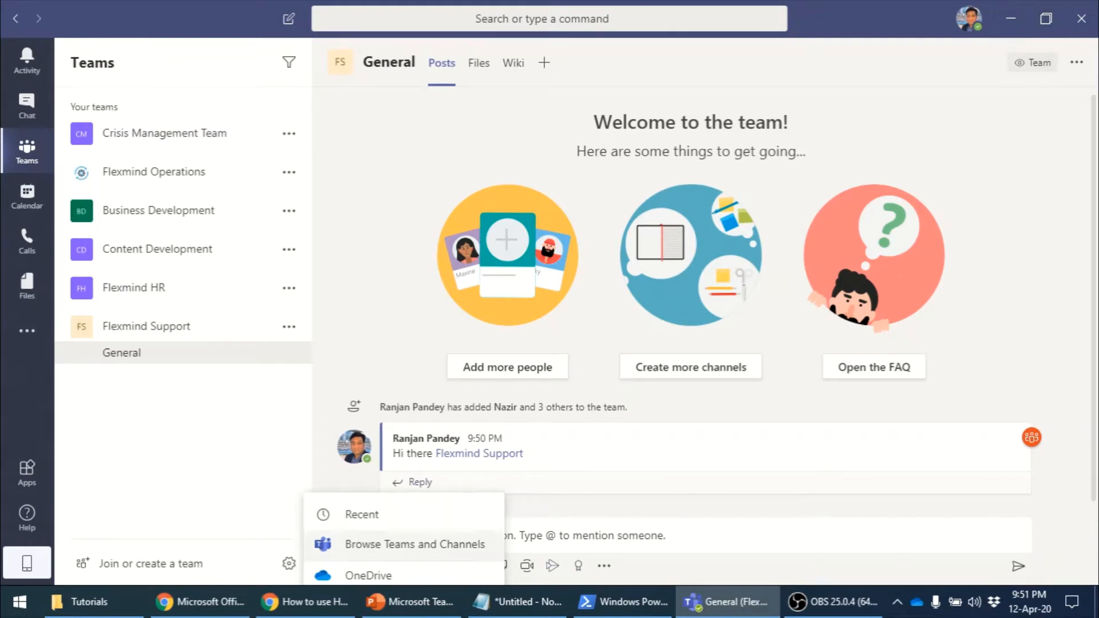
key("Escape")
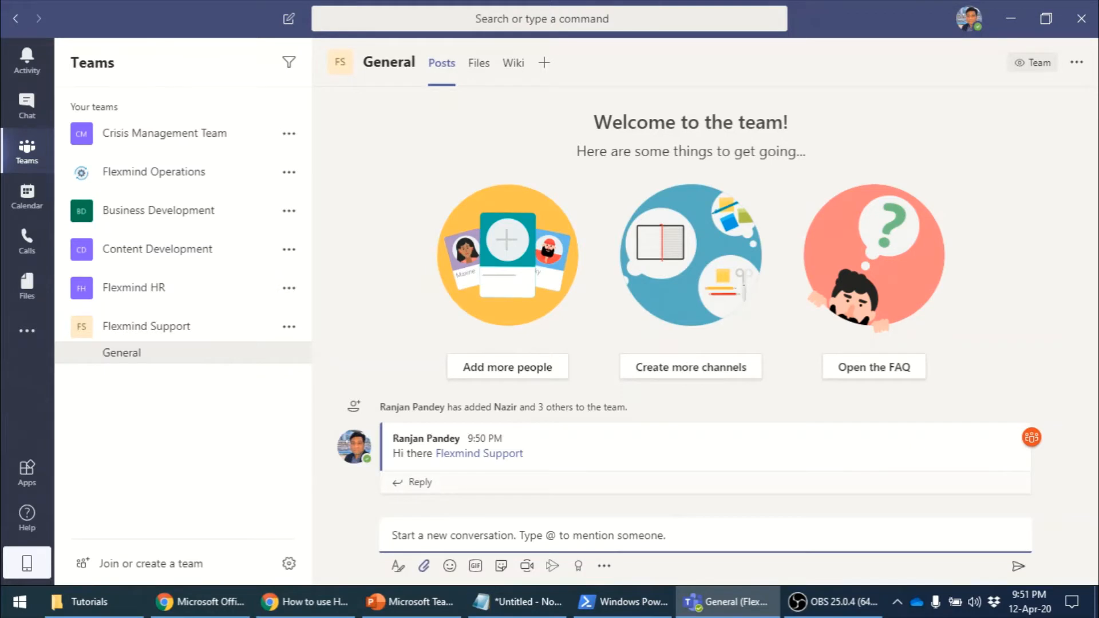
left_click(423, 565)
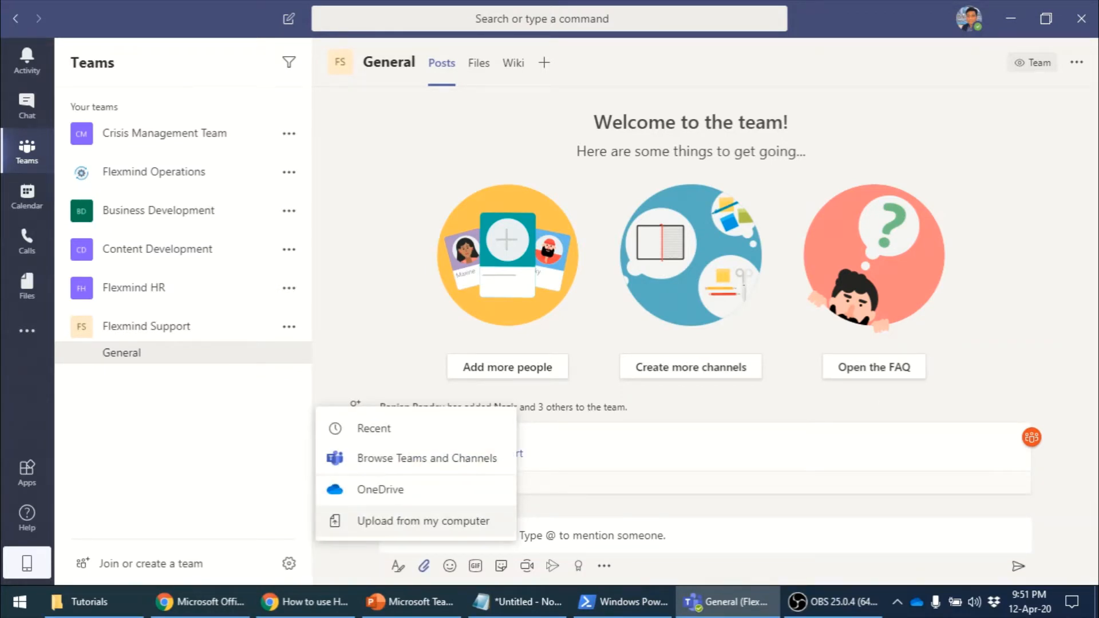
left_click(424, 521)
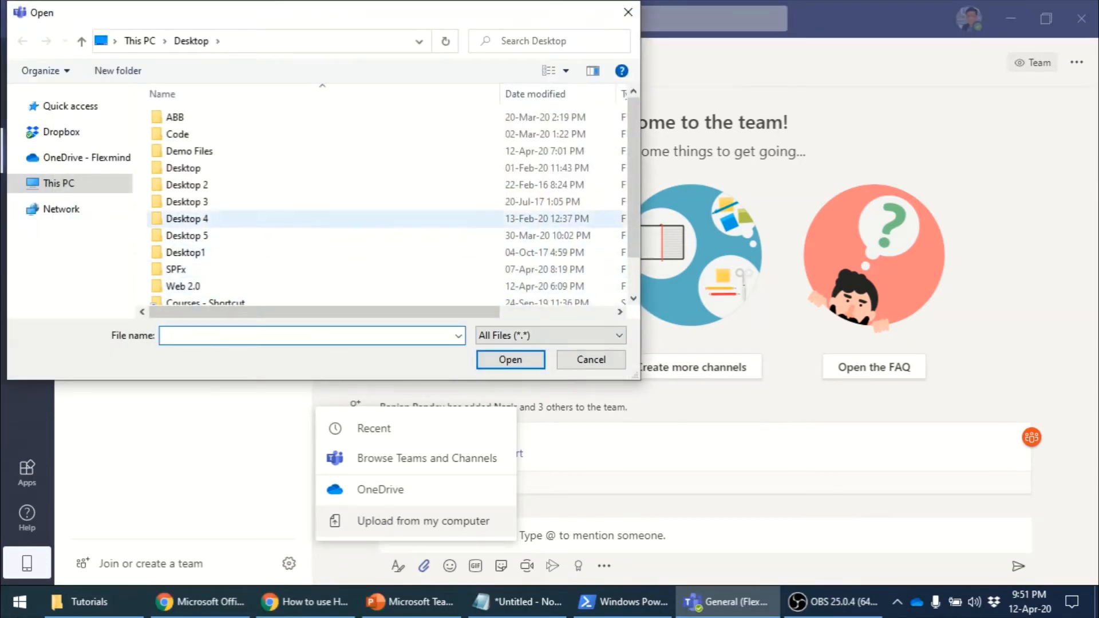
double_click(188, 150)
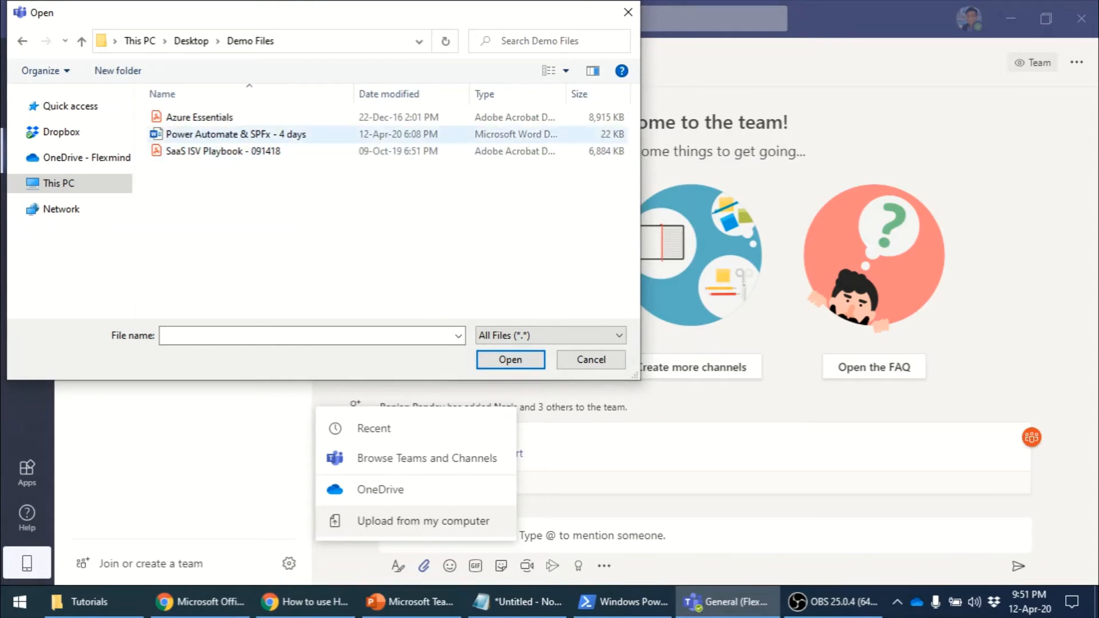
double_click(200, 117)
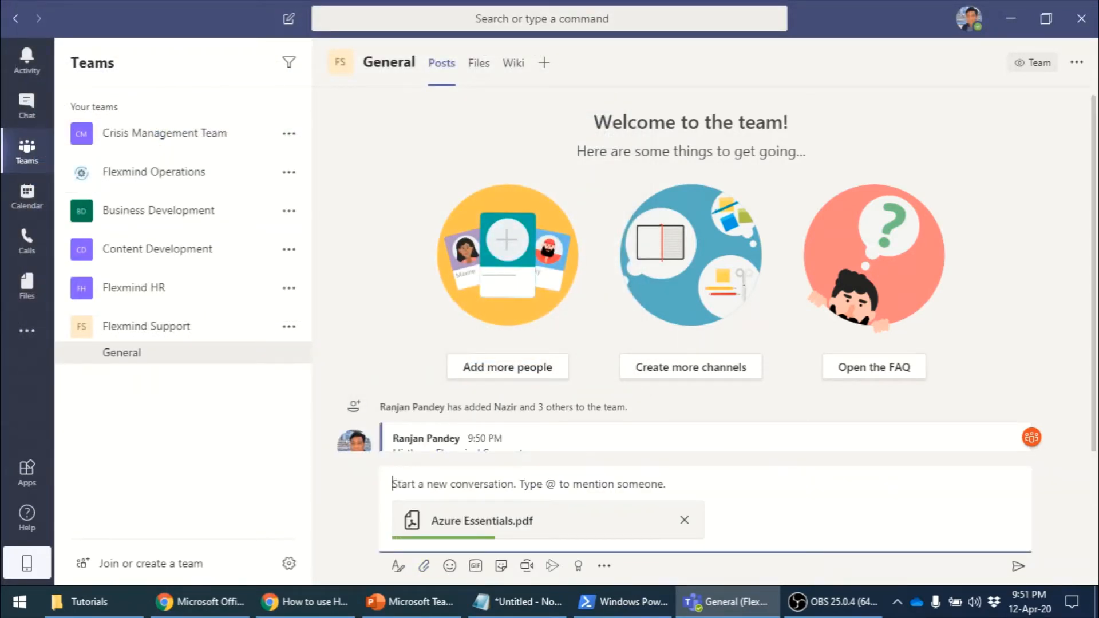
Step: Mention a team member in the new conversation with "Can you please look into it?" and post it with the attached Azure Essentials.pdf
type("@")
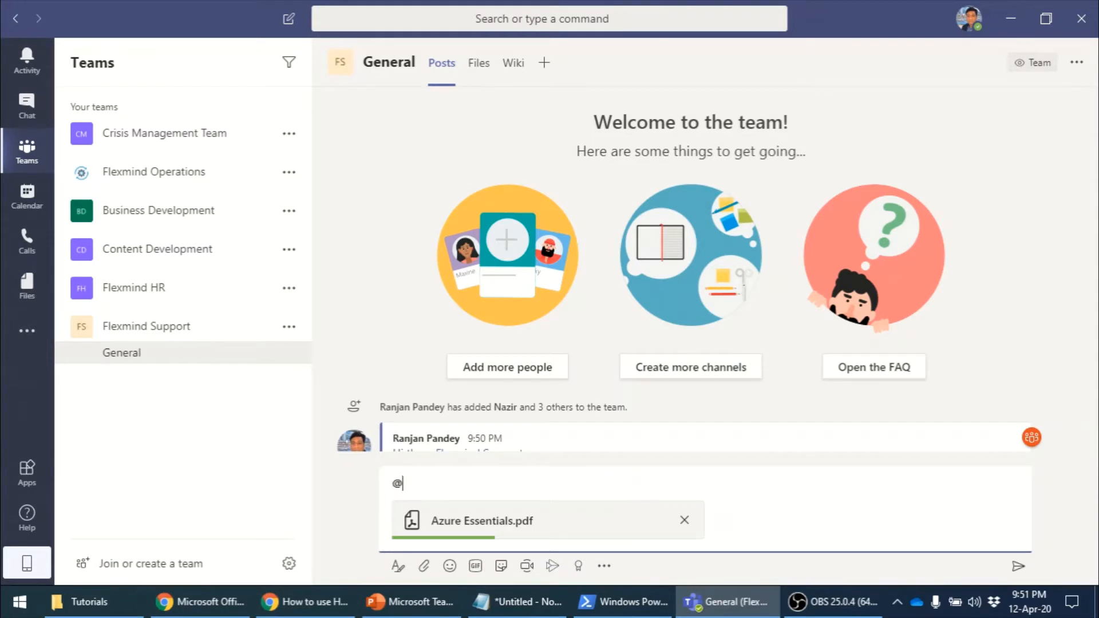
type("rakes")
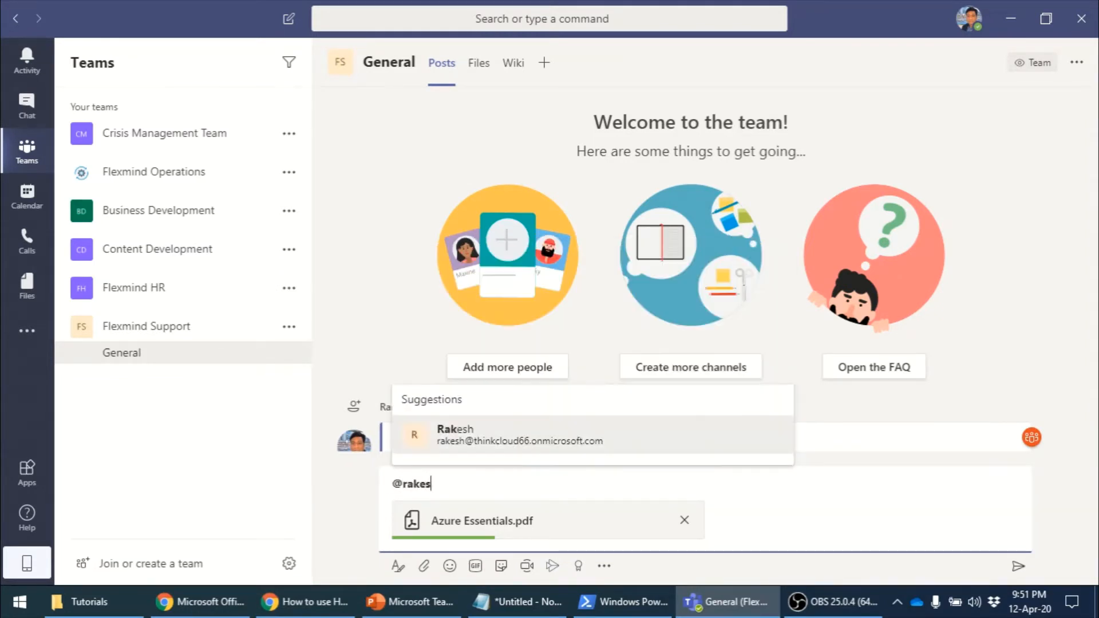
key("Return")
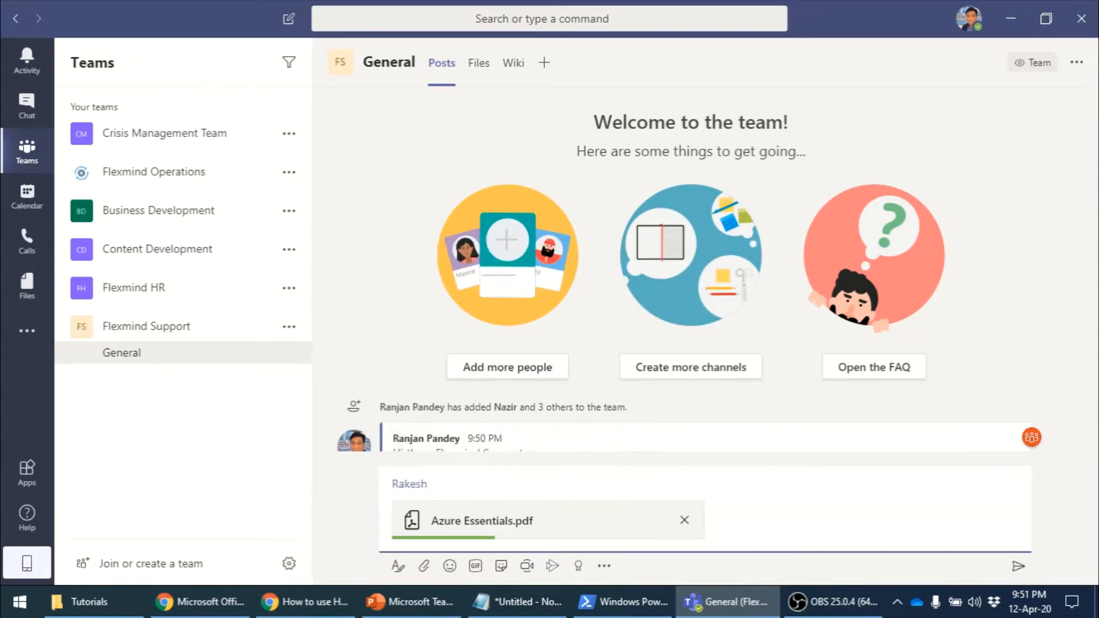
type("C")
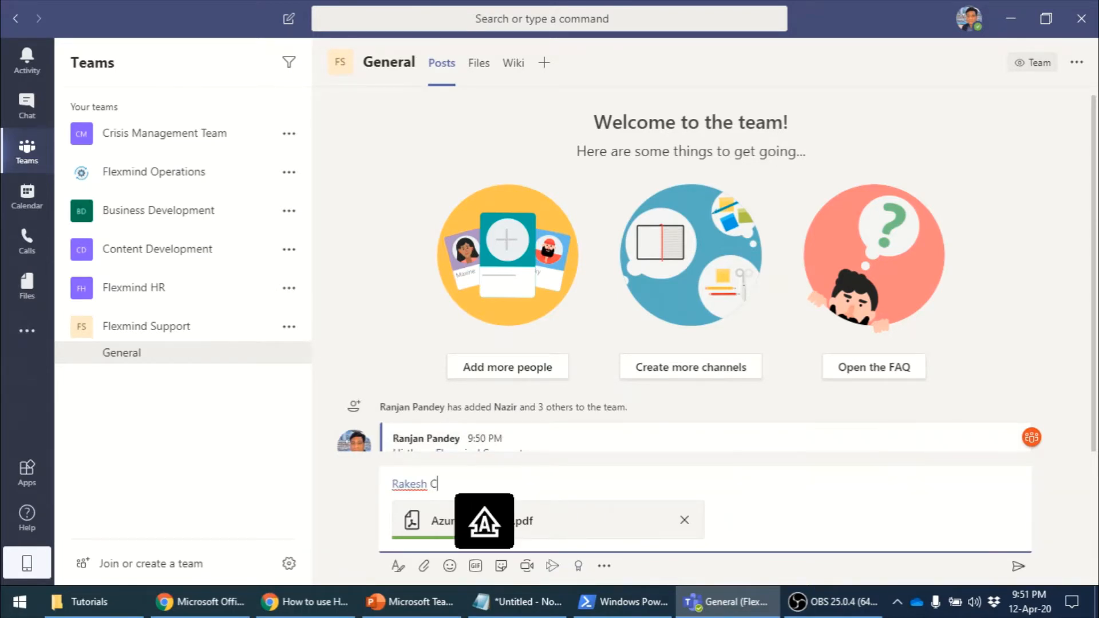
type("an you ple")
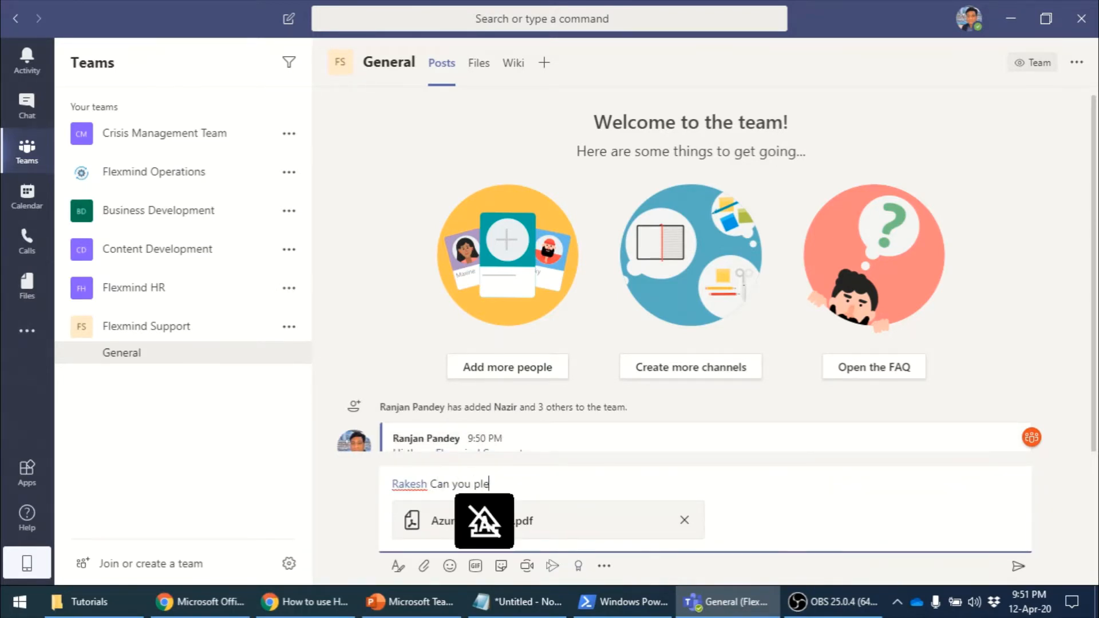
type("ase look into it?")
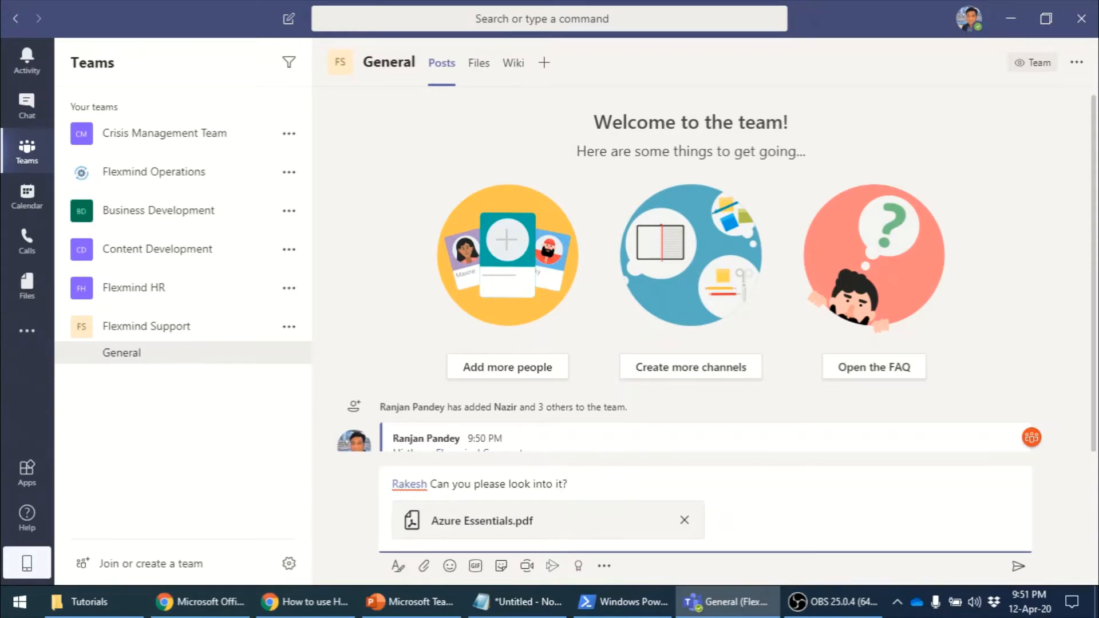
key("Return")
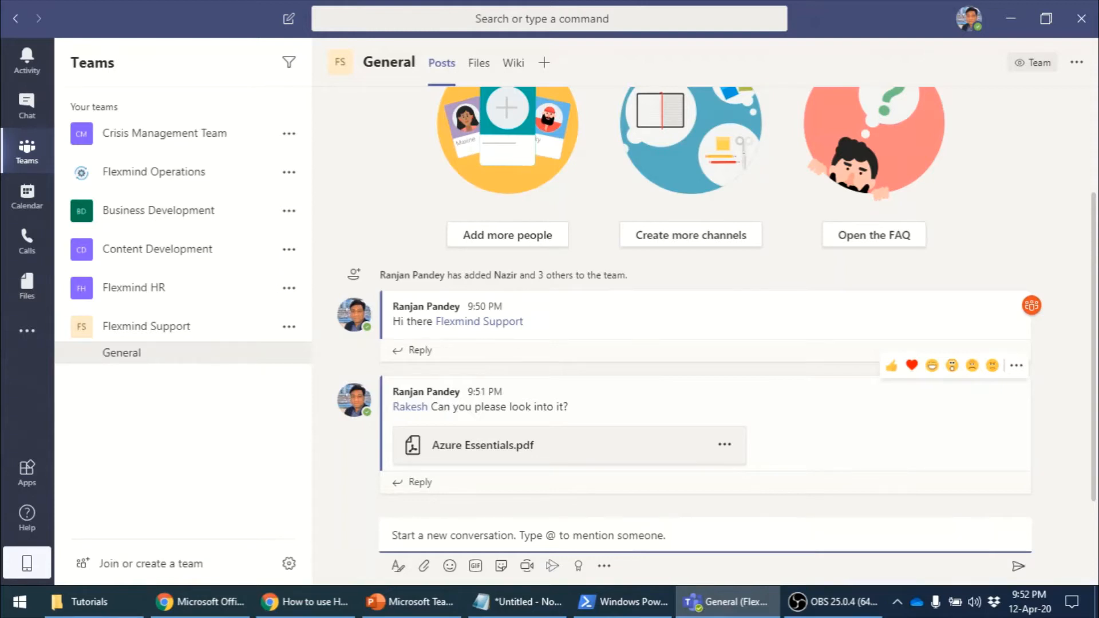
Step: View the General channel's files and the actions available for Azure Essentials.pdf, closing the actions without choosing one
left_click(478, 63)
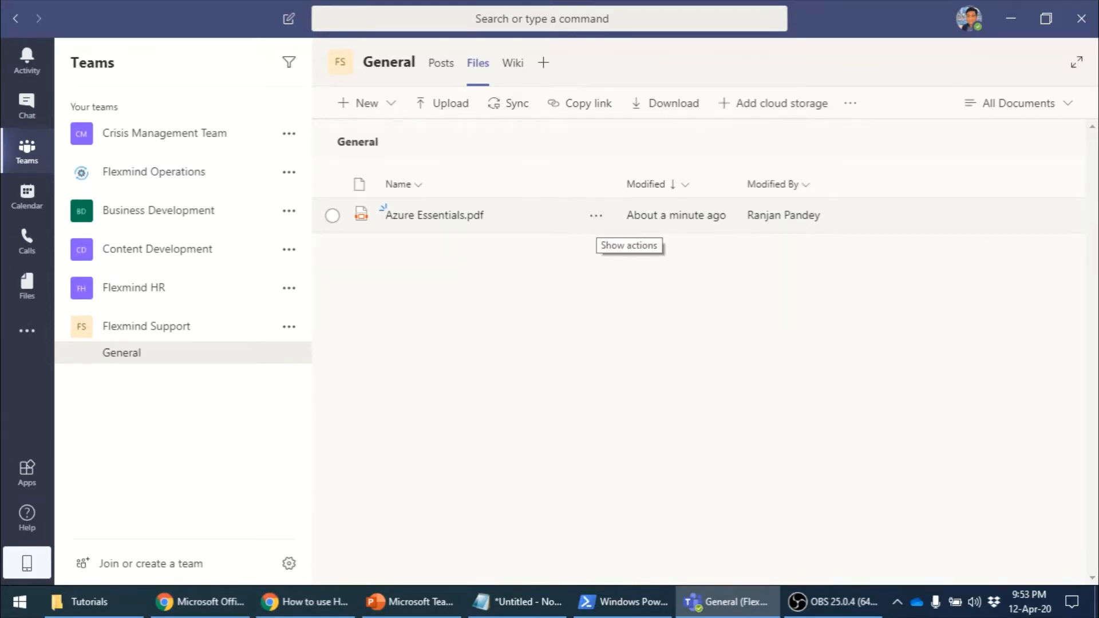
left_click(596, 215)
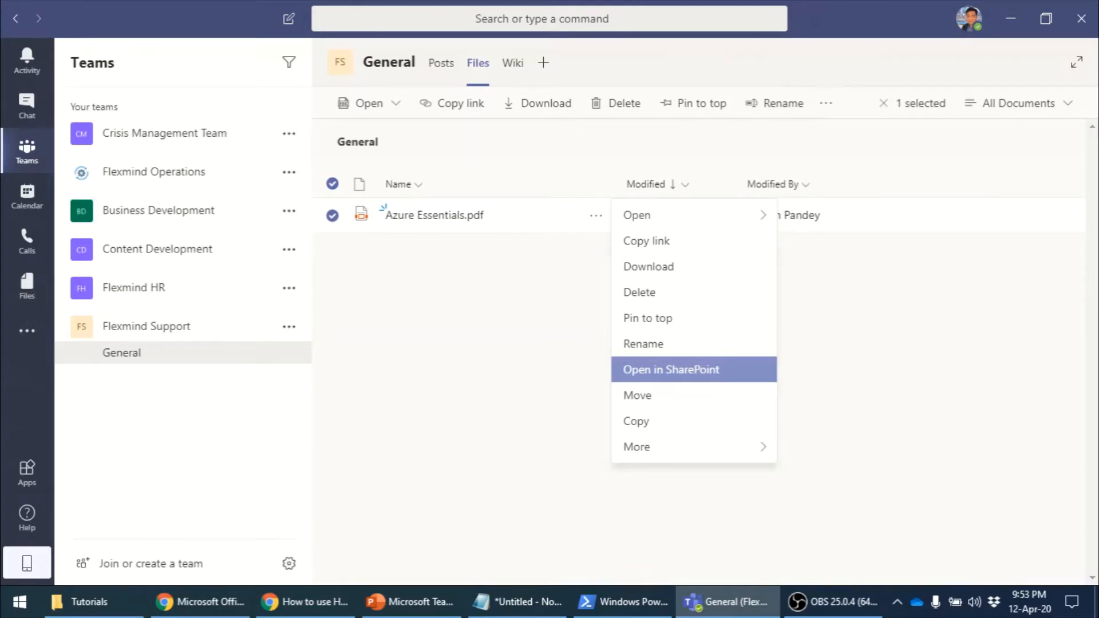
left_click(458, 343)
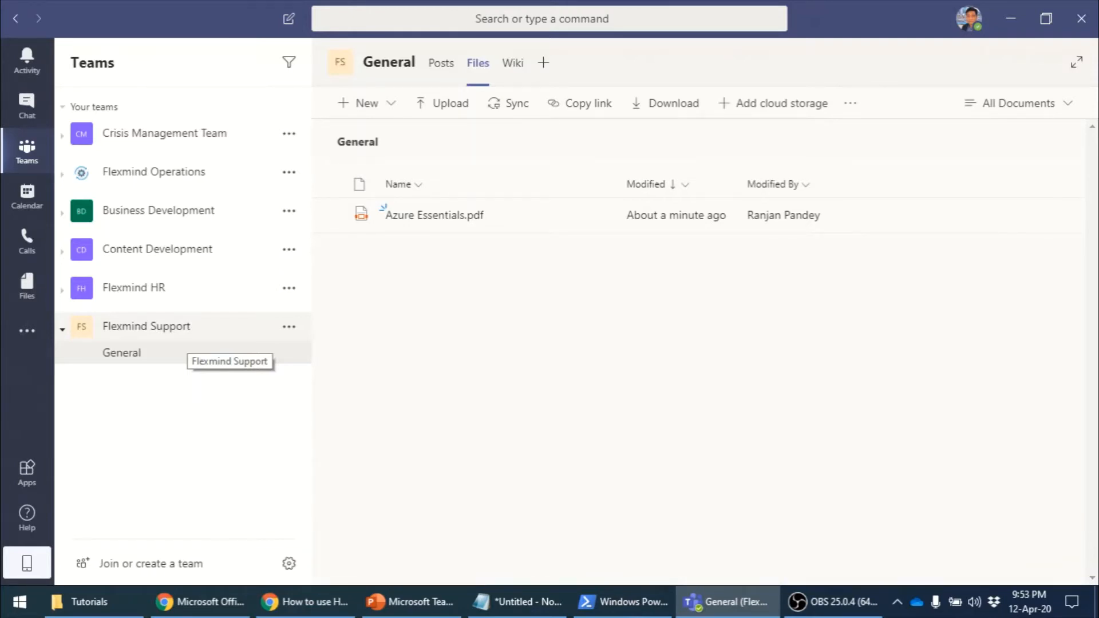
Step: Switch to the Microsoft Teams presentation in PowerPoint and show slide 3, "What happens in SharePoint when a new team is created?"
left_click(409, 601)
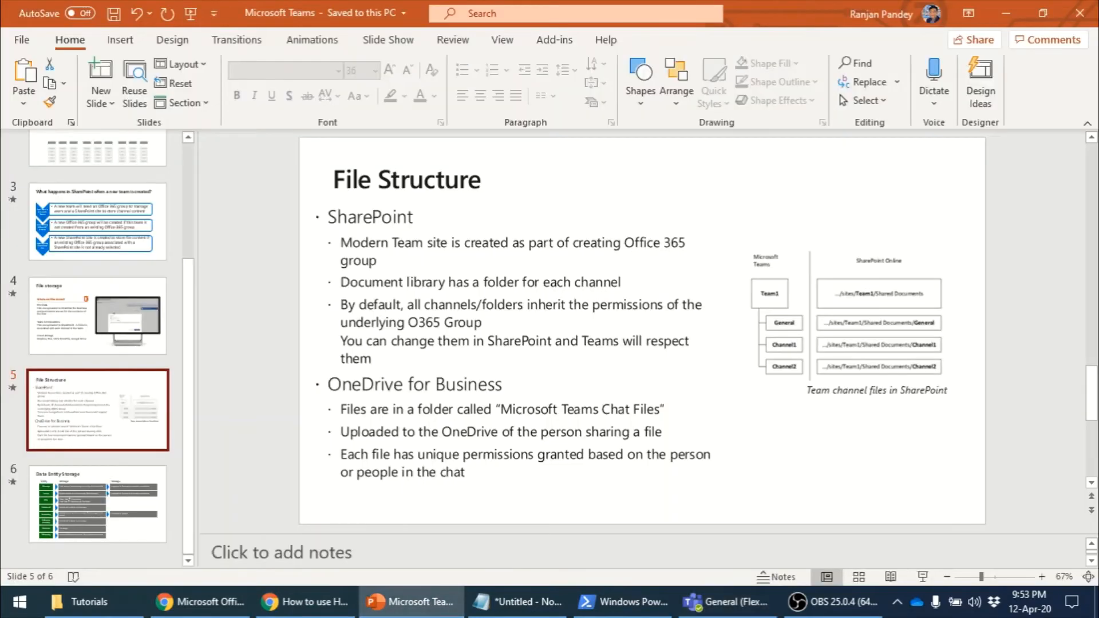
left_click(97, 222)
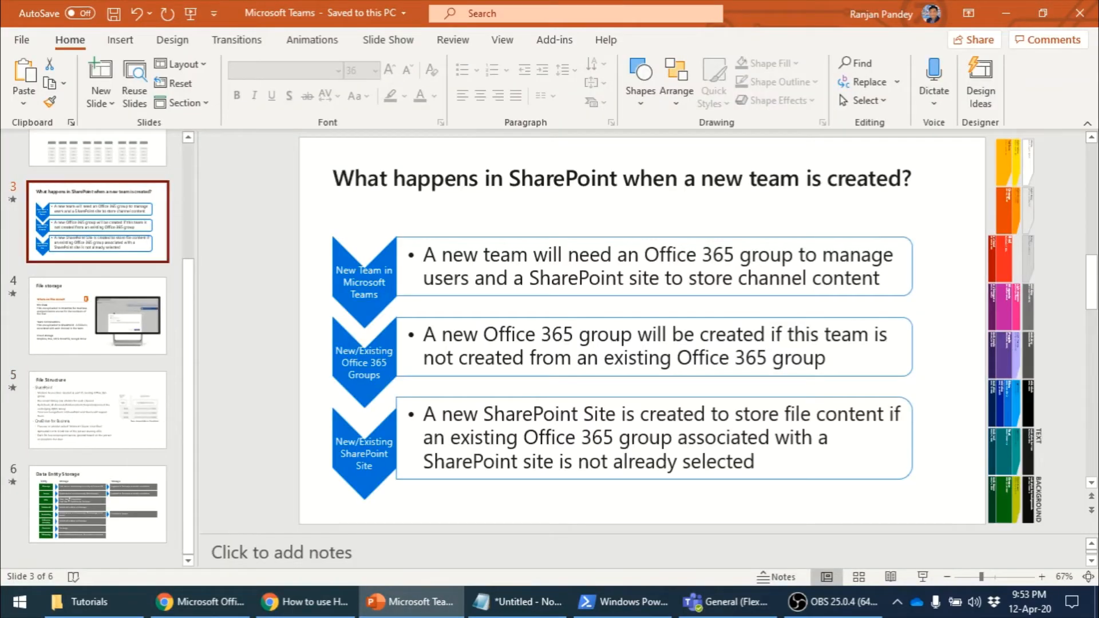
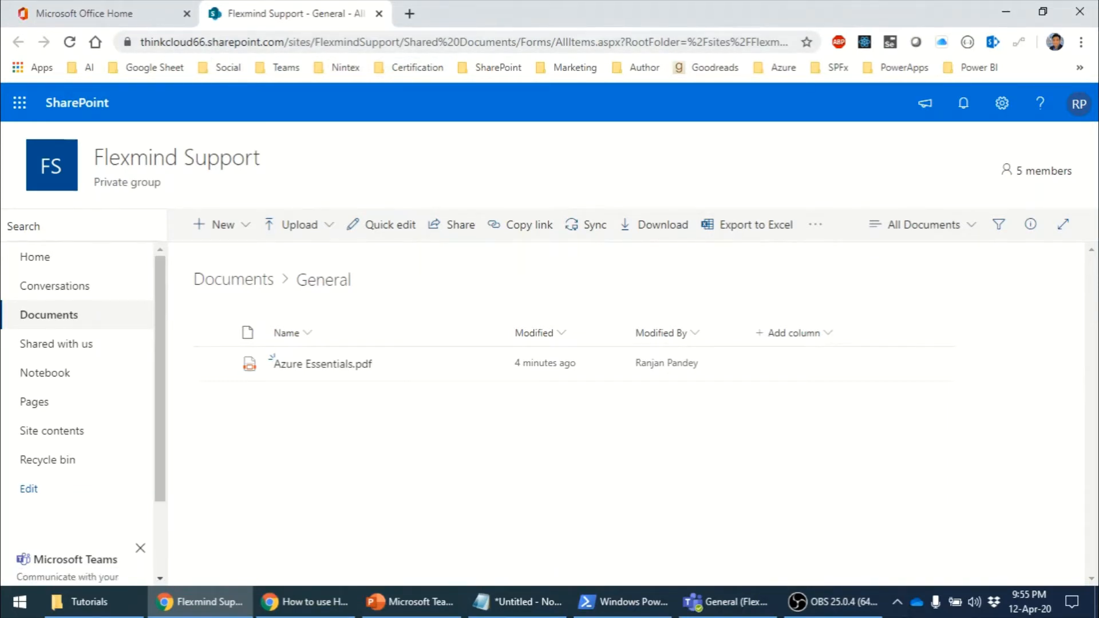
Step: Examine the FlexmindSupport site part of the address of the SharePoint document library
left_click_drag(383, 42, 138, 42)
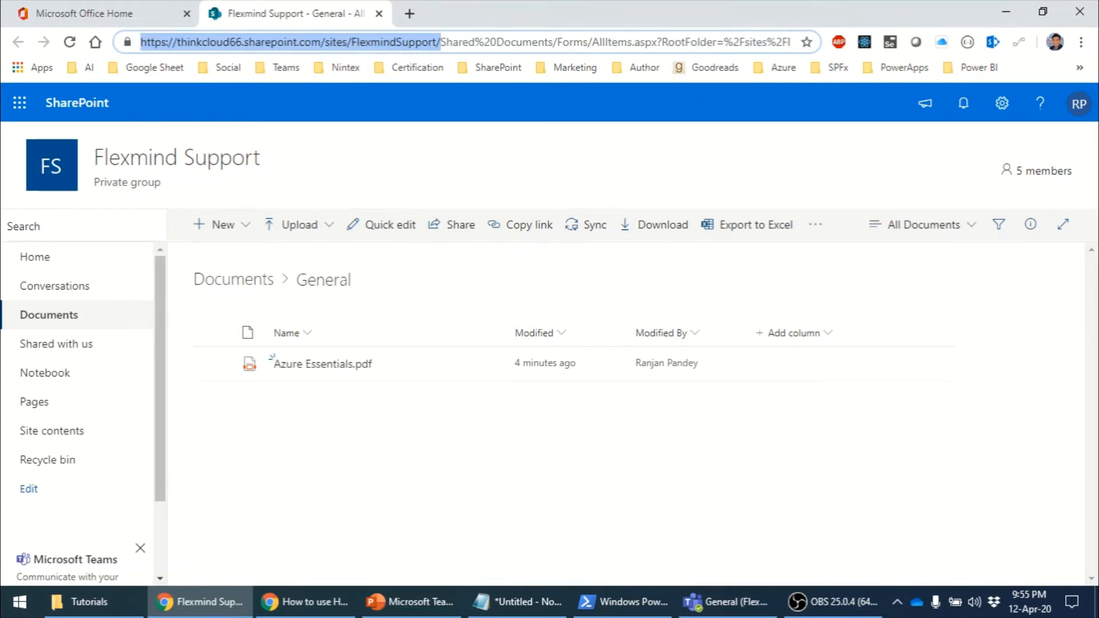
left_click(360, 42)
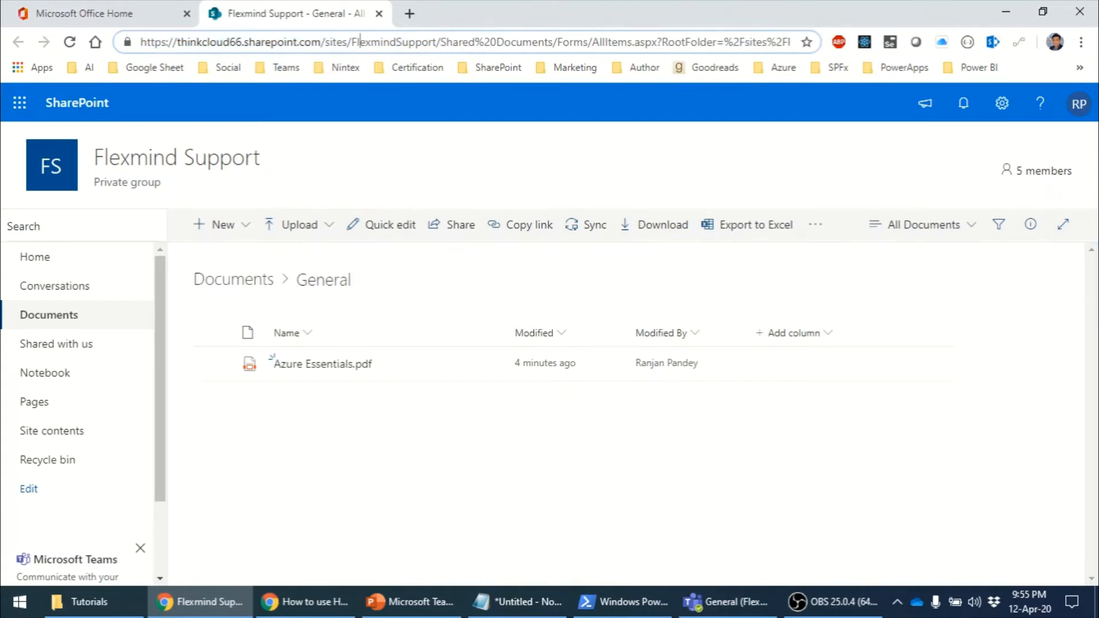
Step: Switch to Microsoft Teams, restore its window from full screen and move it aside so the SharePoint site shows next to it
left_click(726, 602)
left_click(1046, 18)
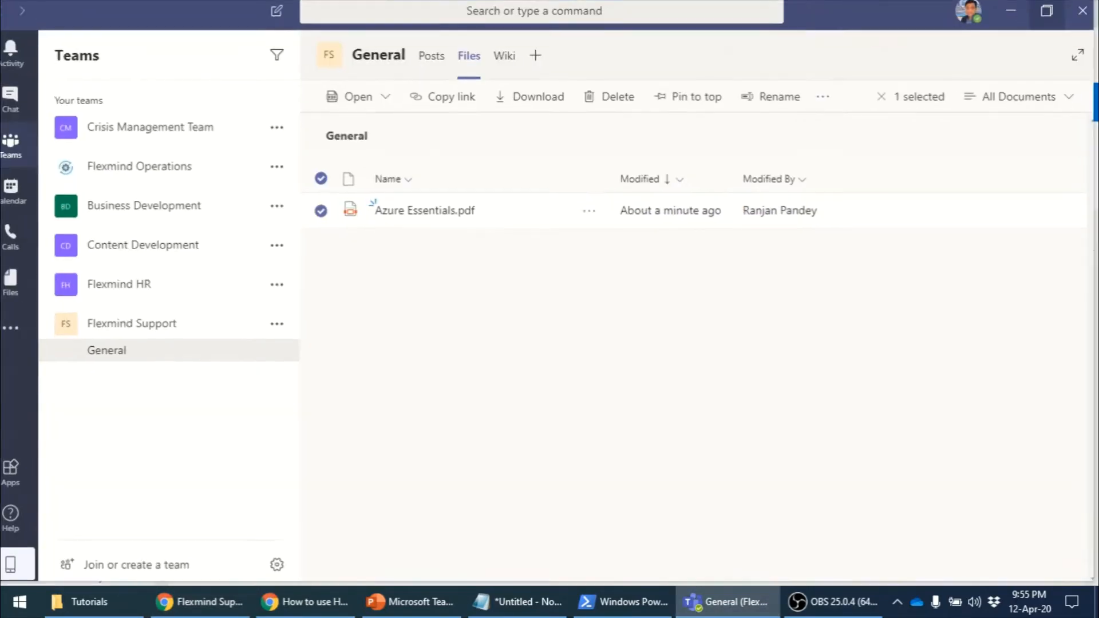
left_click_drag(207, 19, 646, 22)
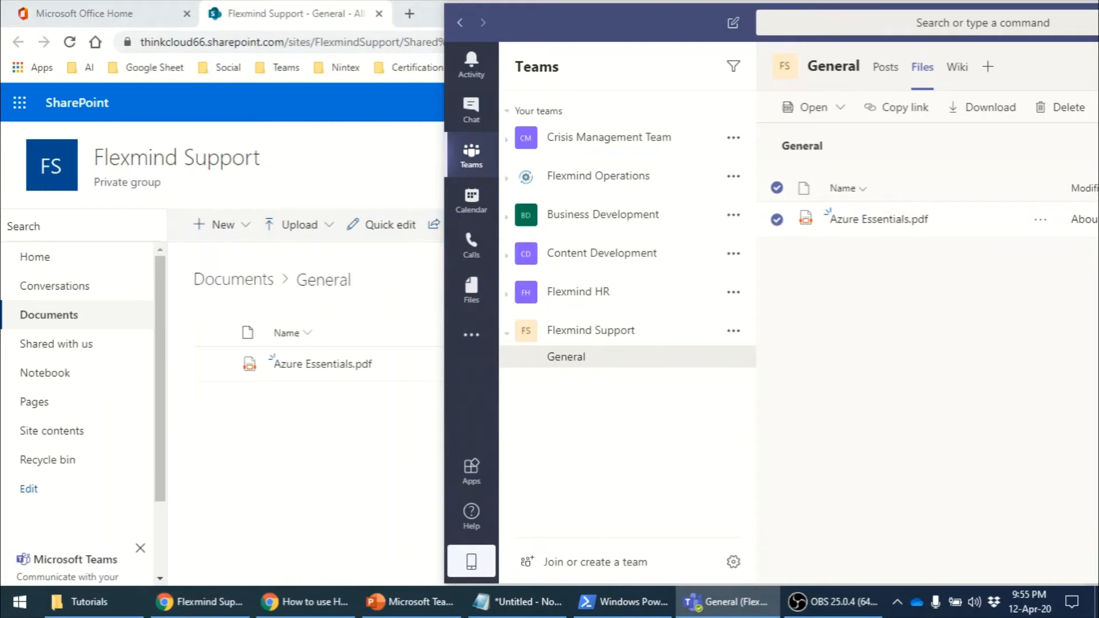
Step: Return to the SharePoint site in Chrome and go up from the General folder to the Documents library root
left_click(727, 602)
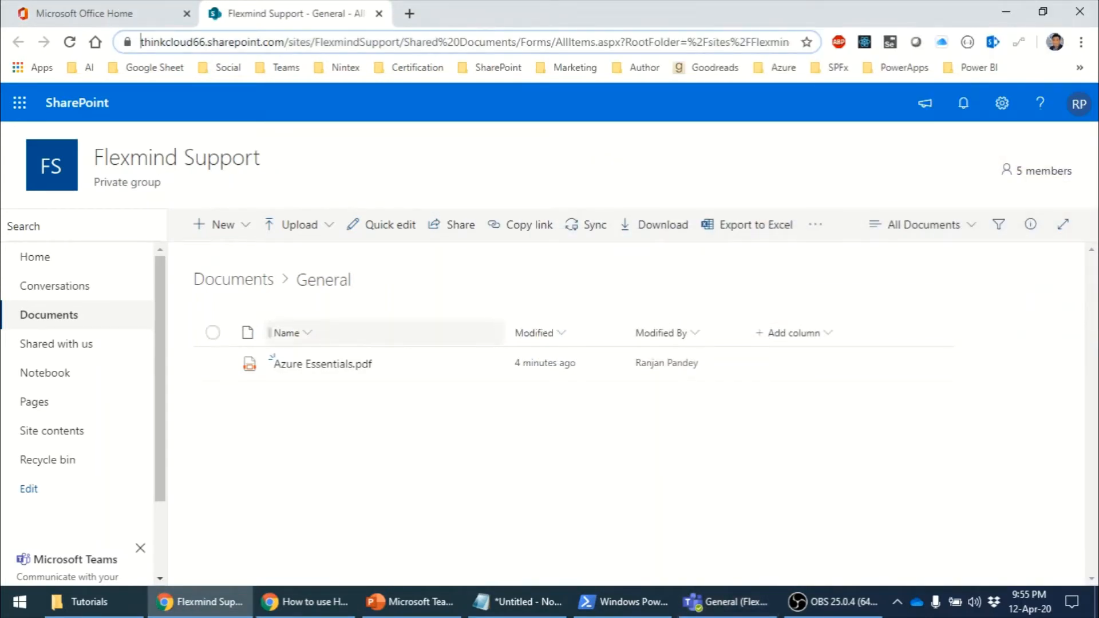
left_click(233, 279)
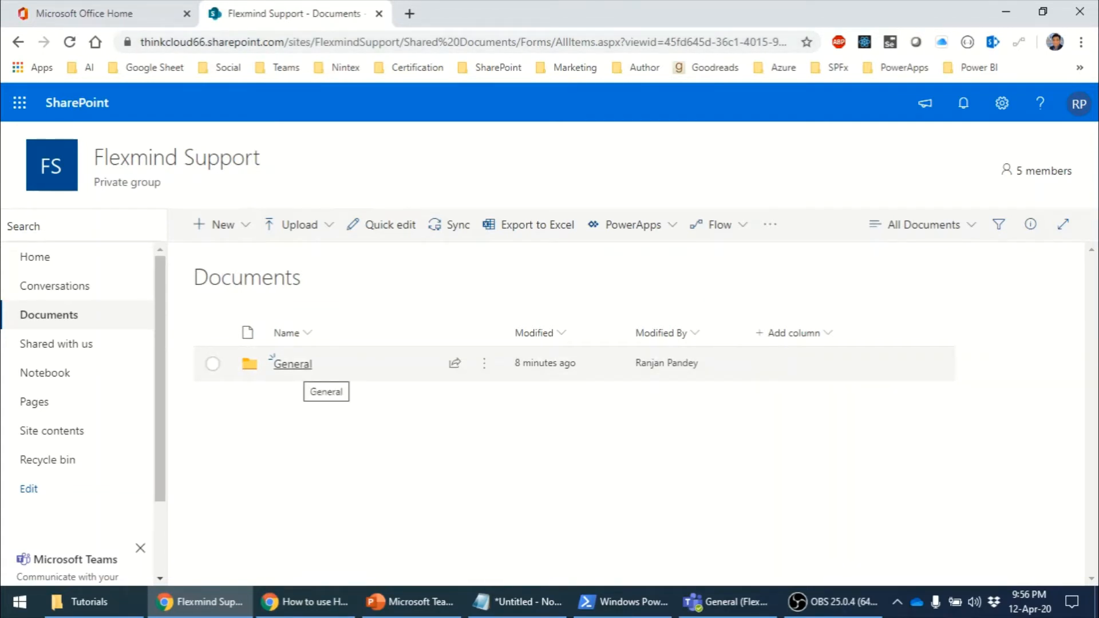
Step: Switch to Microsoft Teams, start a new channel for the Flexmind Support team and name it Level 1
left_click(724, 601)
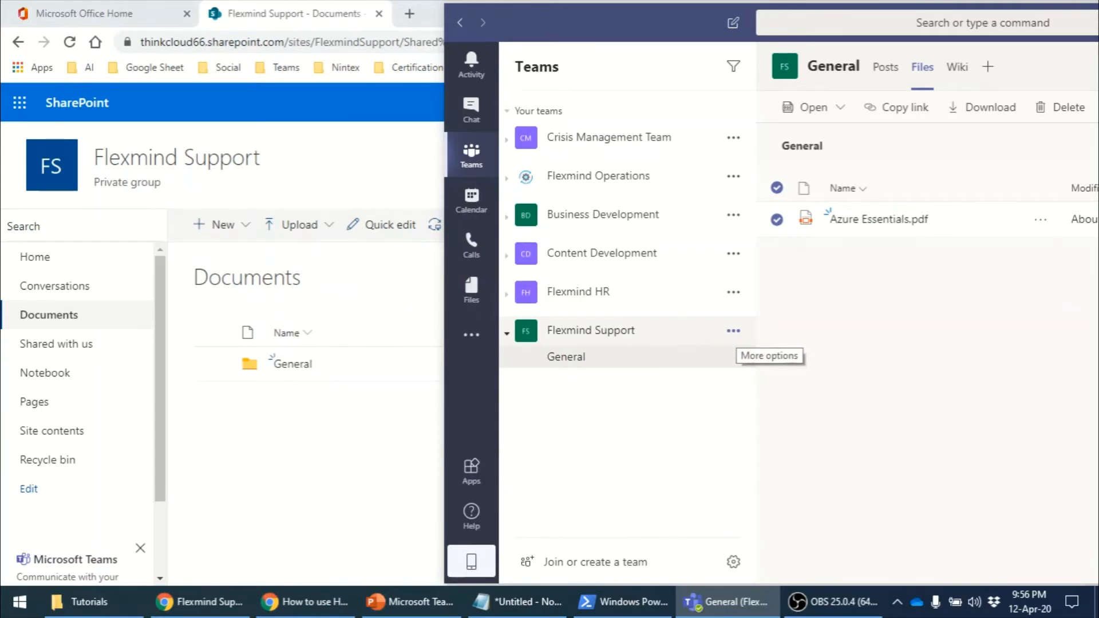
left_click(733, 331)
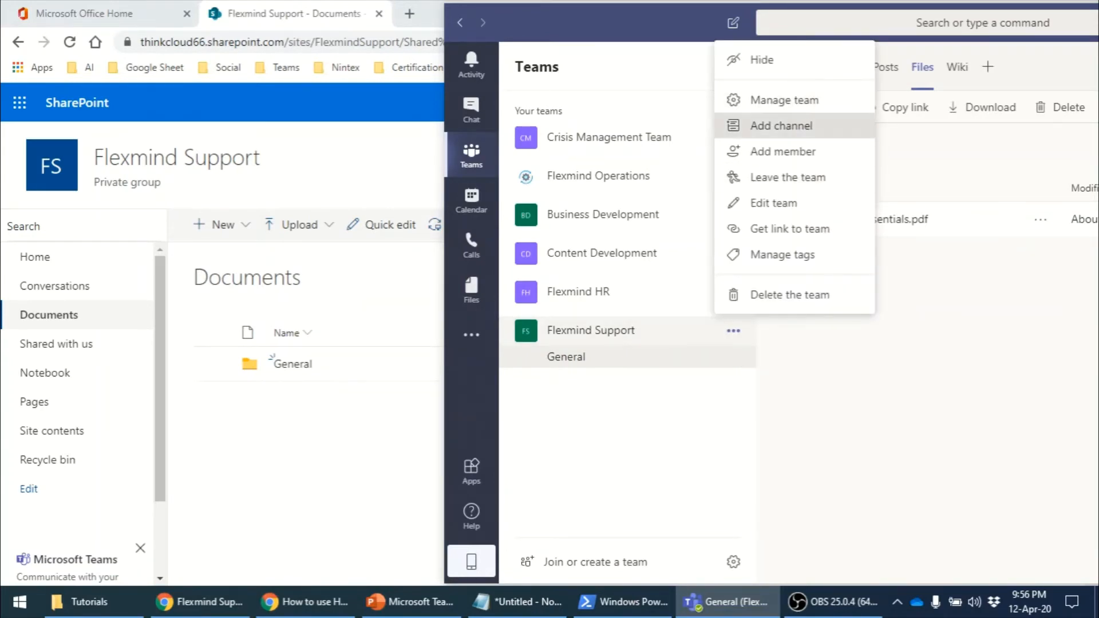
left_click(781, 126)
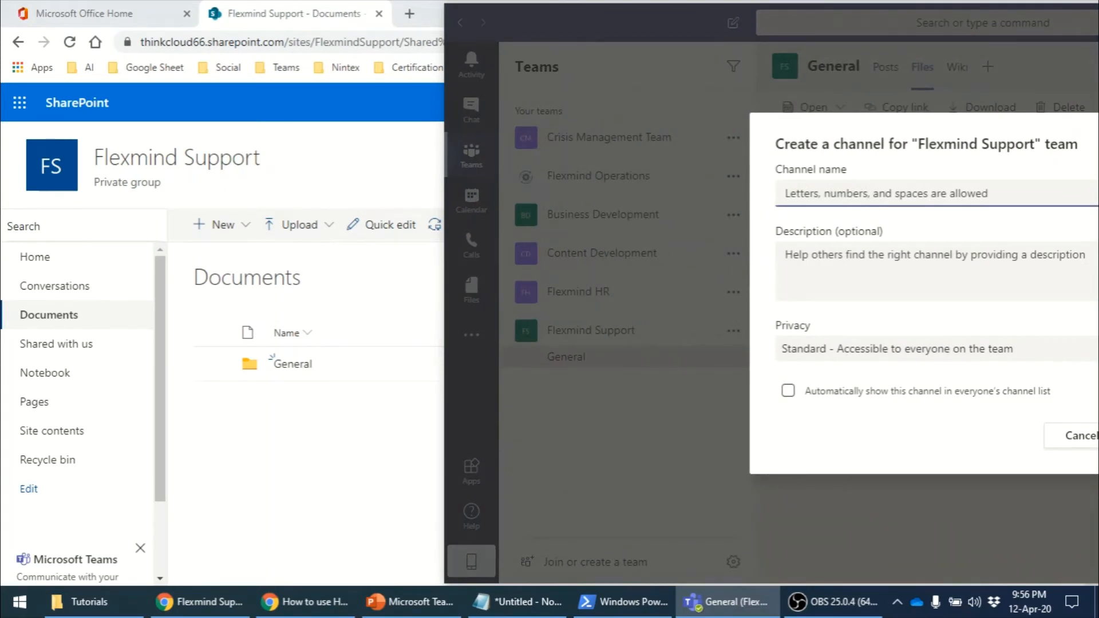
left_click_drag(635, 16, 449, 15)
key("Caps_Lock")
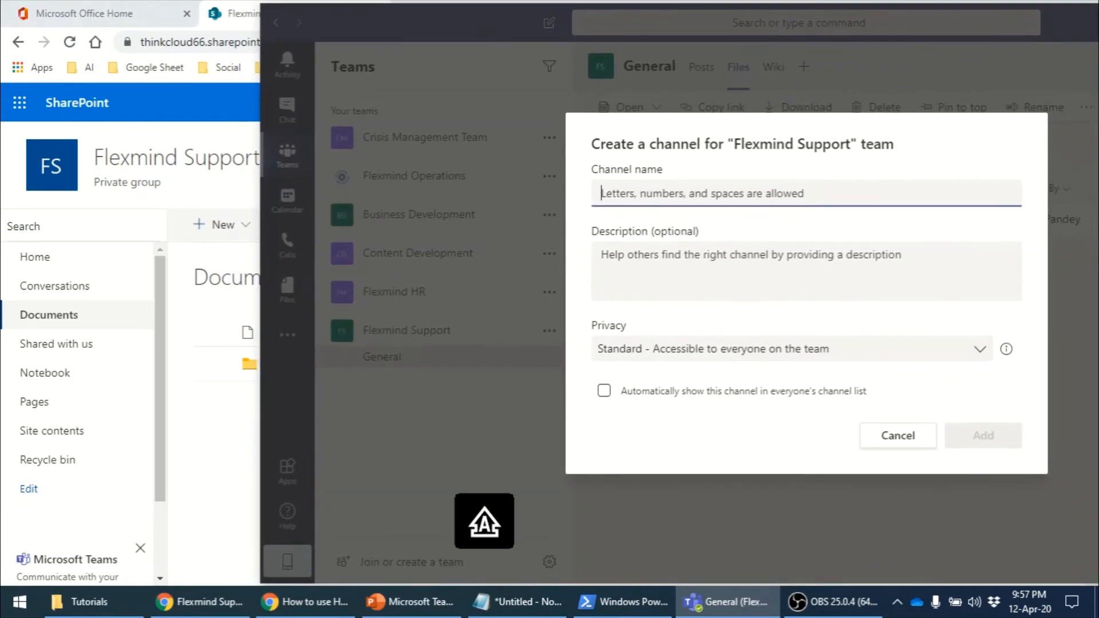
type("L")
key("Caps_Lock")
type("evel 1")
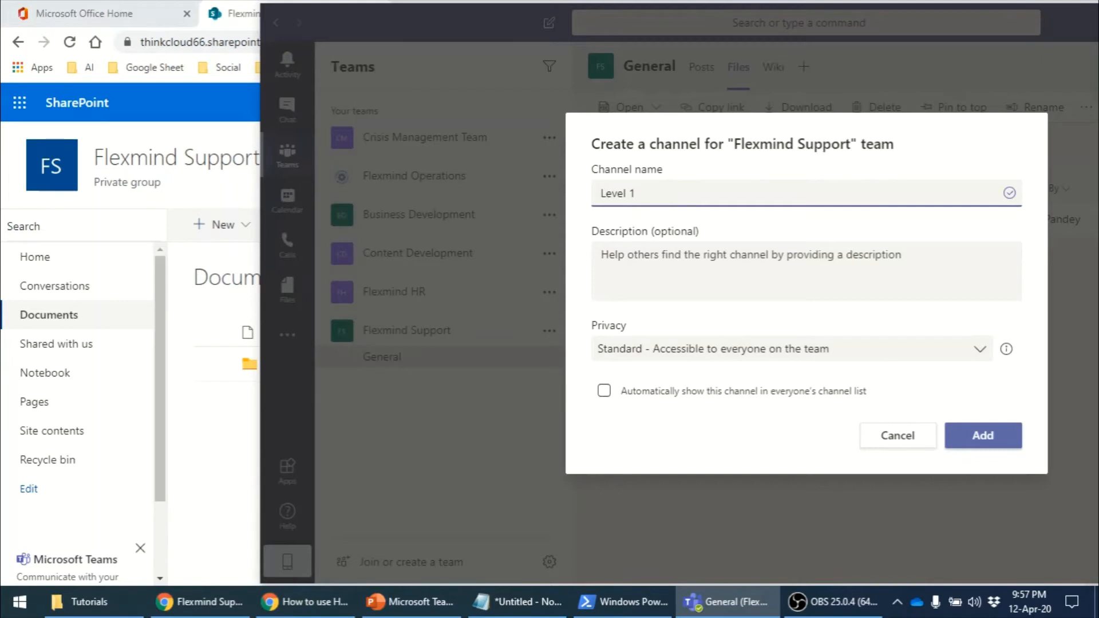
Step: Review the privacy options, keep Standard, show the channel automatically in everyone's channel list, and add the Level 1 channel
left_click(791, 349)
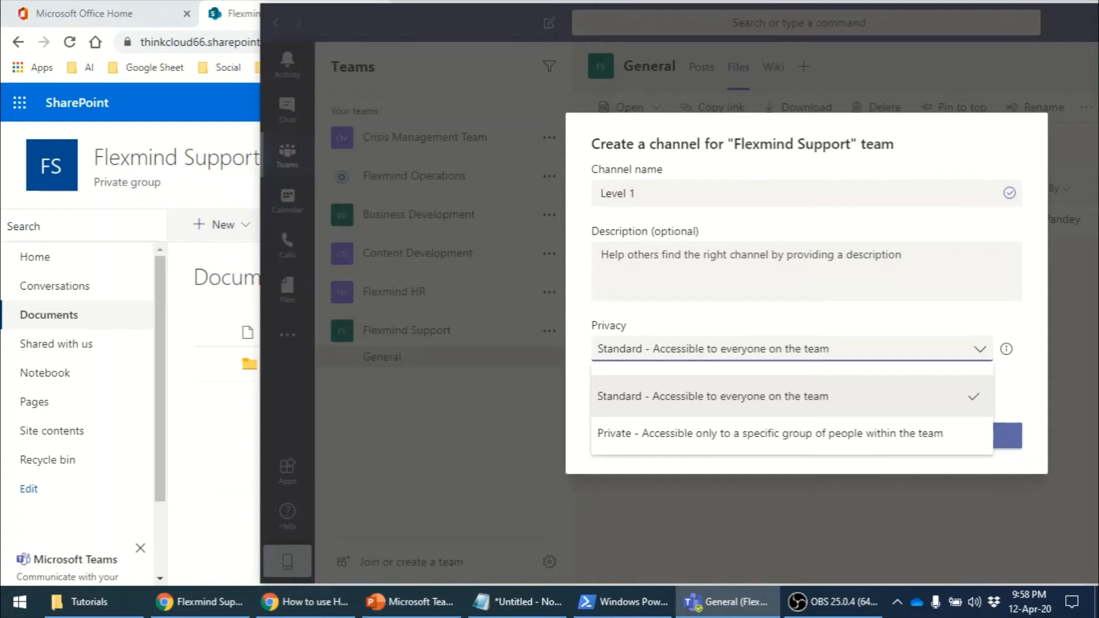
left_click(806, 271)
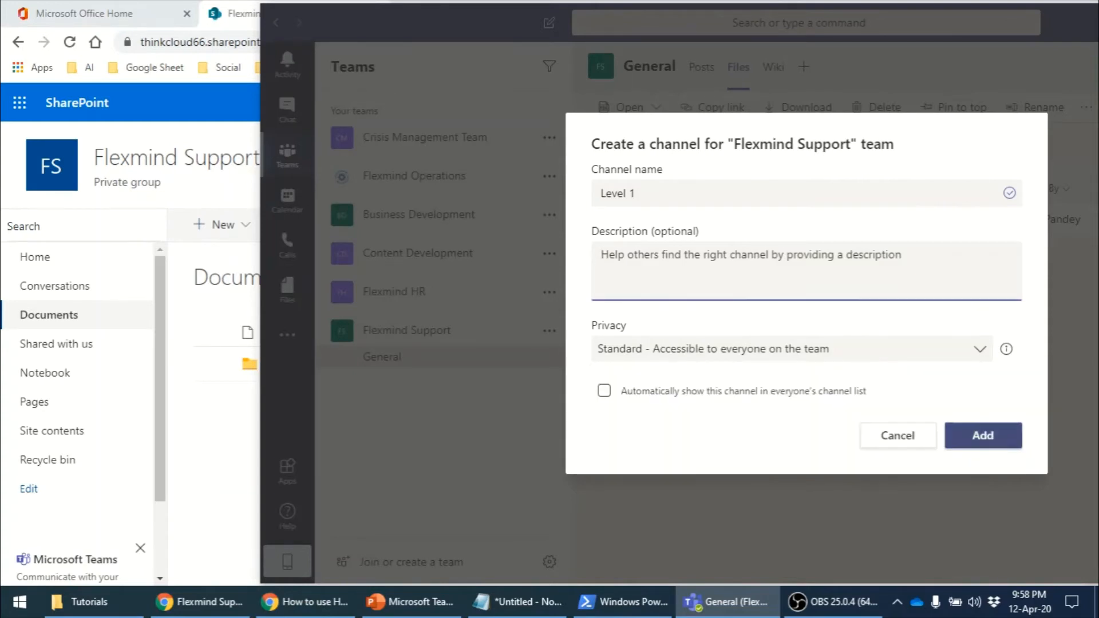
left_click(604, 391)
left_click(983, 436)
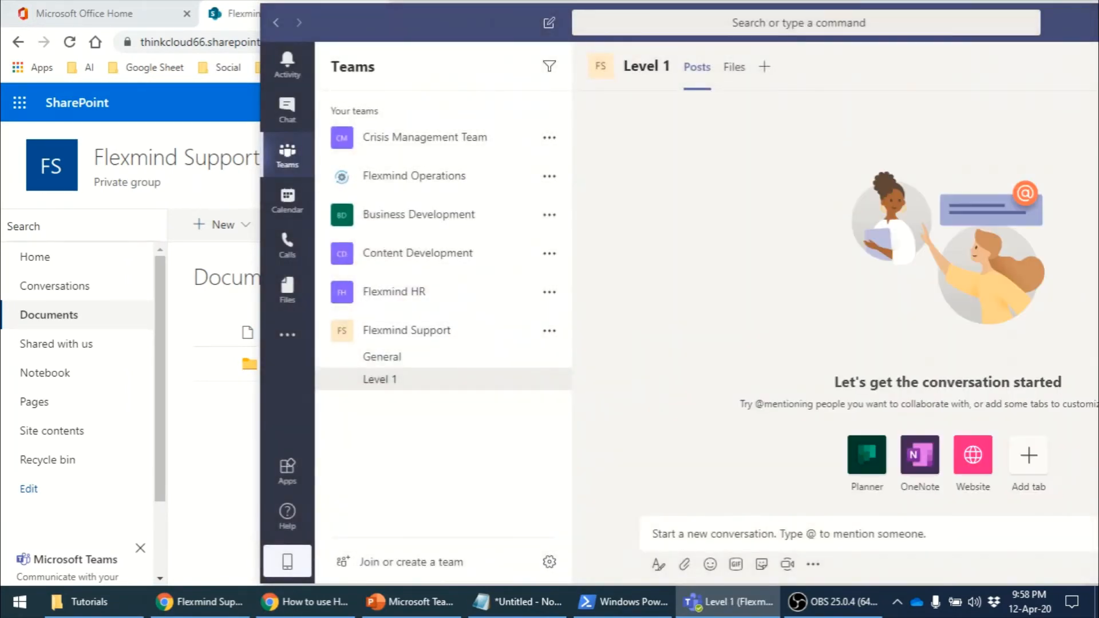
Step: Add a standard channel named Level 2 to the Flexmind Support team, shown automatically in everyone's channel list
left_click(550, 330)
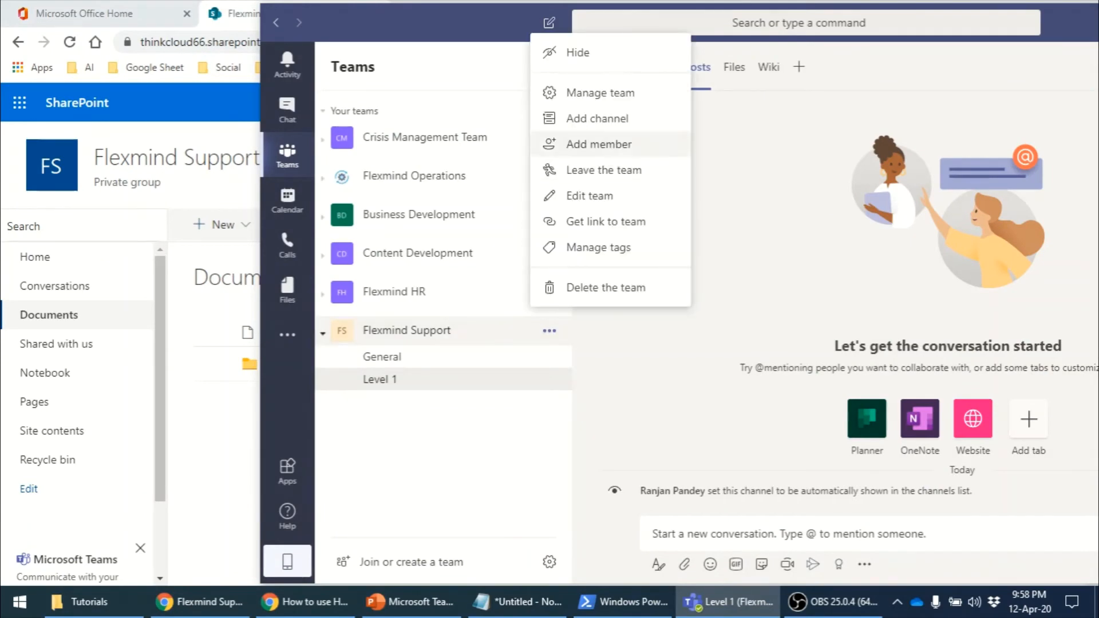
left_click(608, 118)
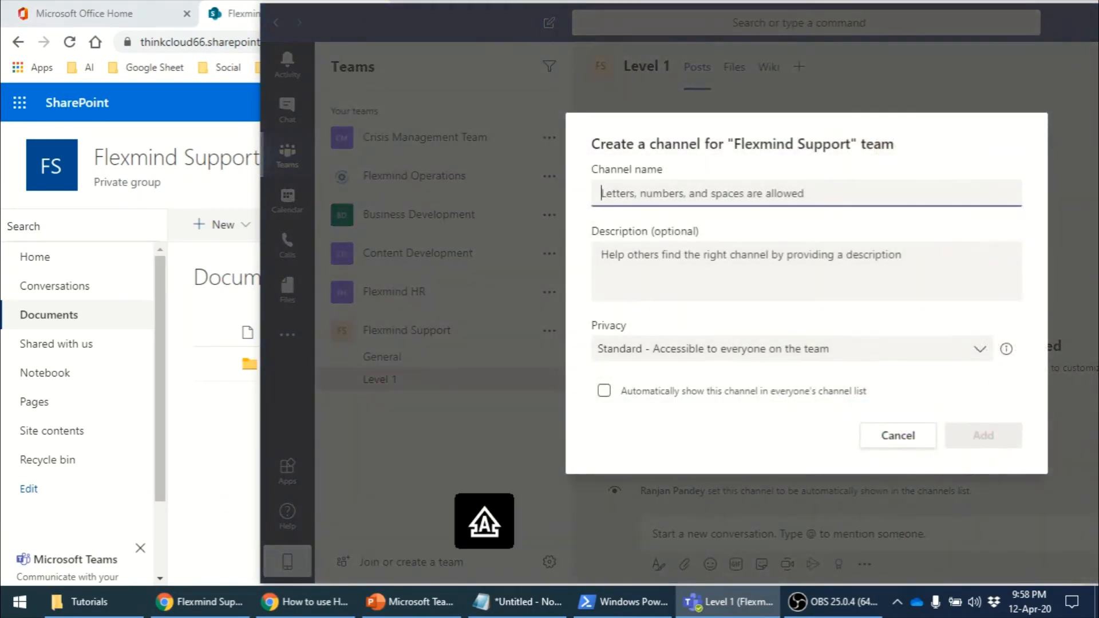
type("Leve")
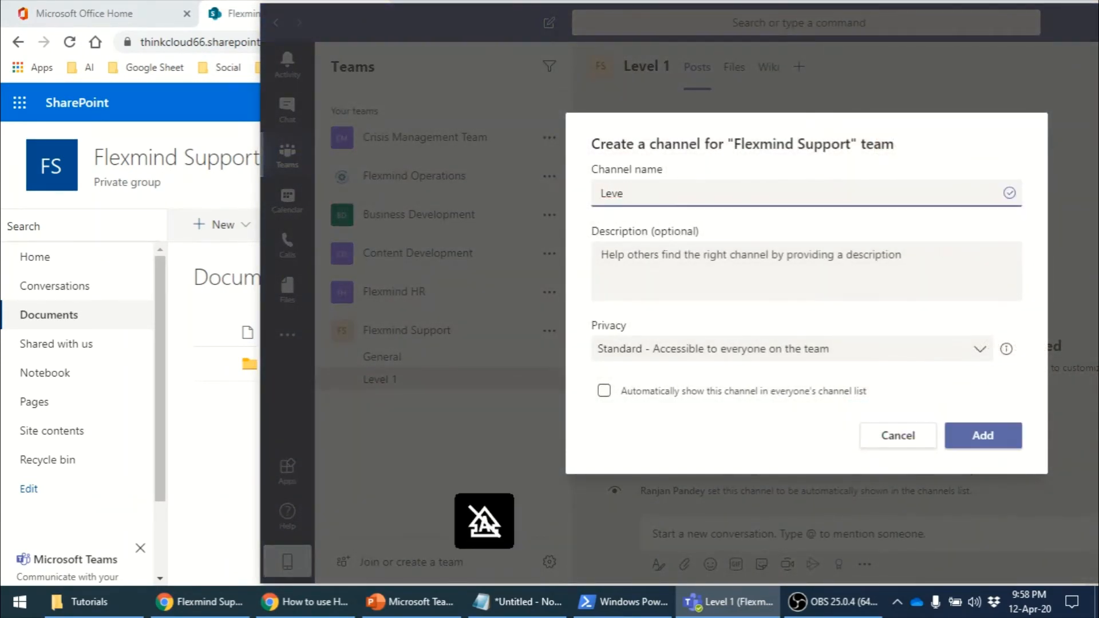
type("l 2")
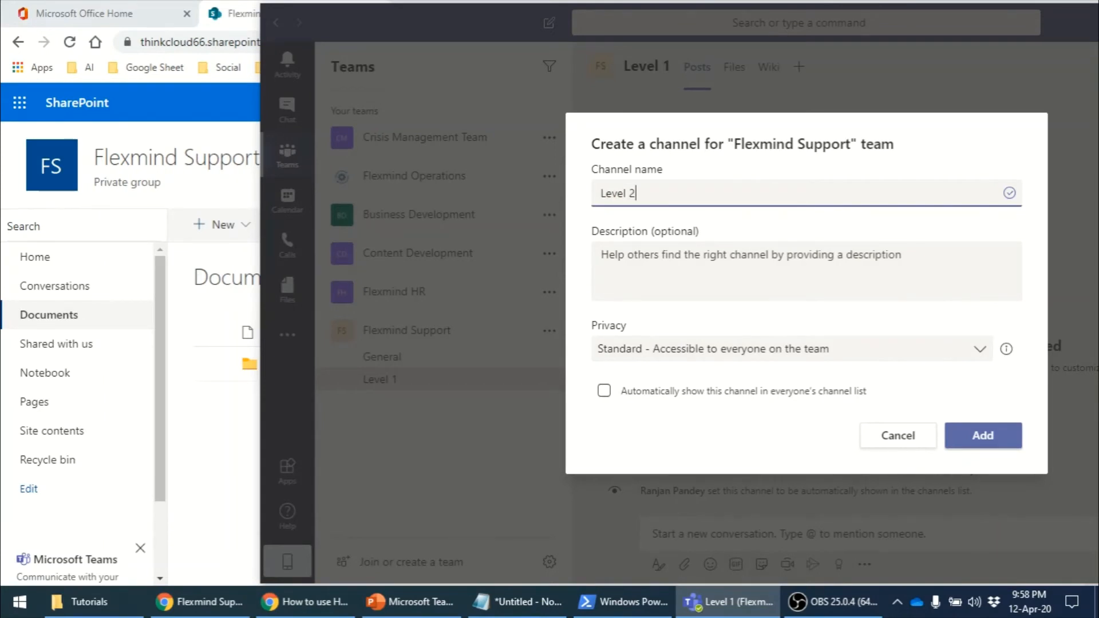
left_click(604, 390)
left_click(982, 435)
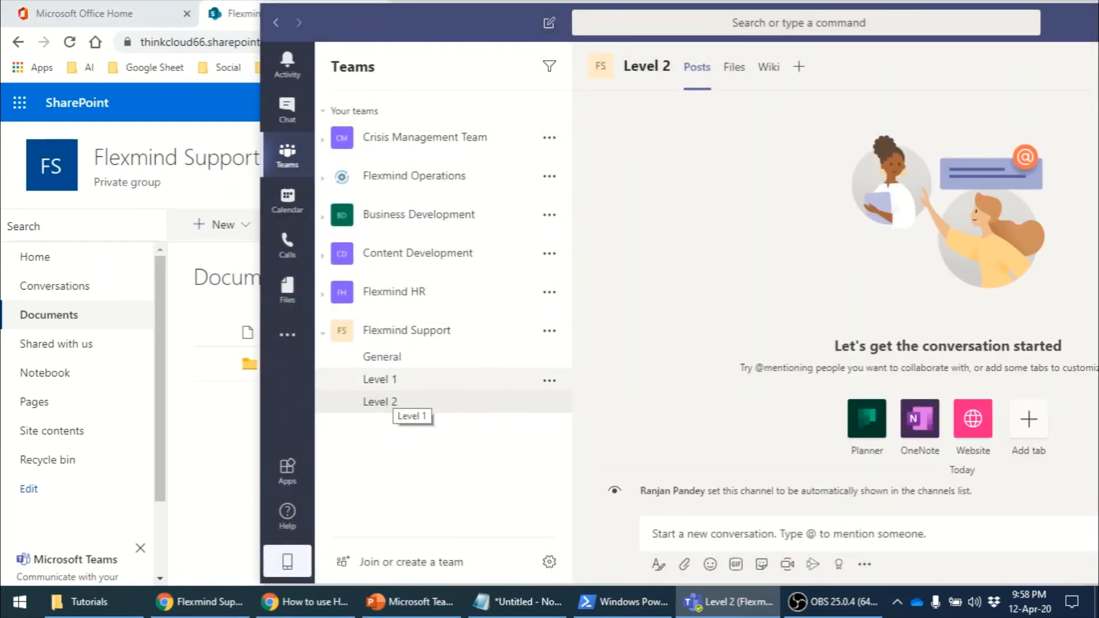
Step: Refresh the Flexmind Support Documents library in SharePoint to check its channel folders, and return to Microsoft Teams
left_click(727, 602)
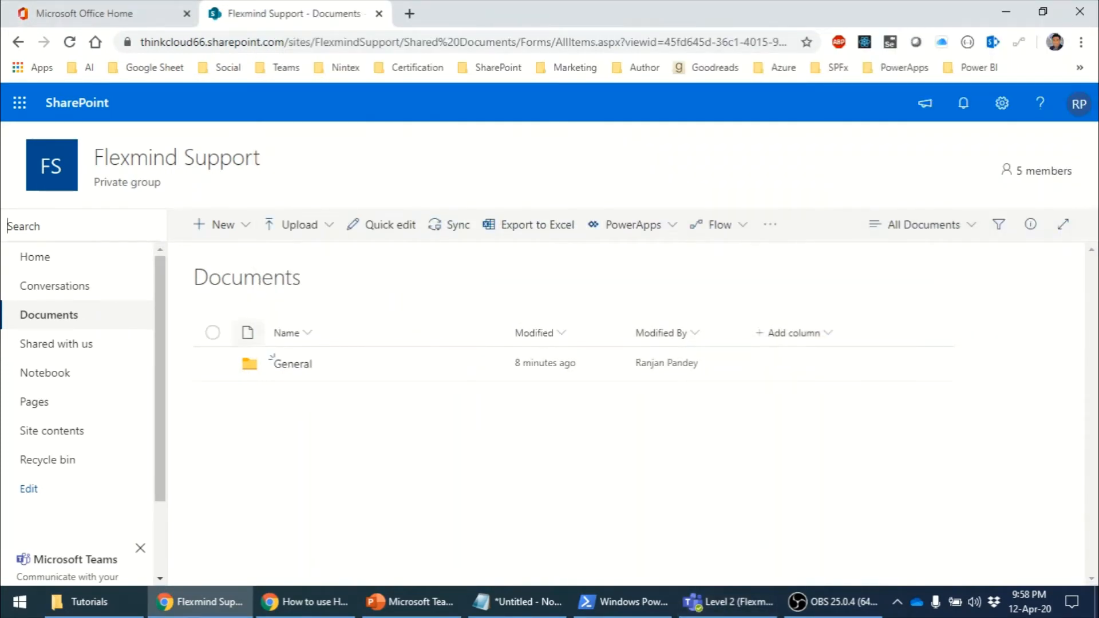
left_click(69, 42)
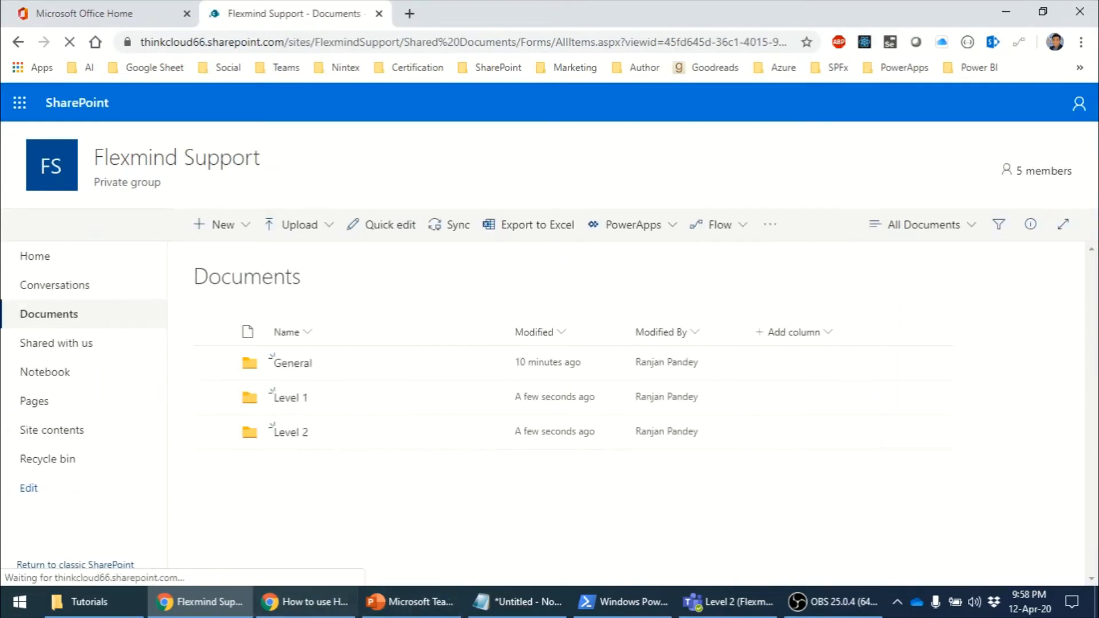
left_click(728, 602)
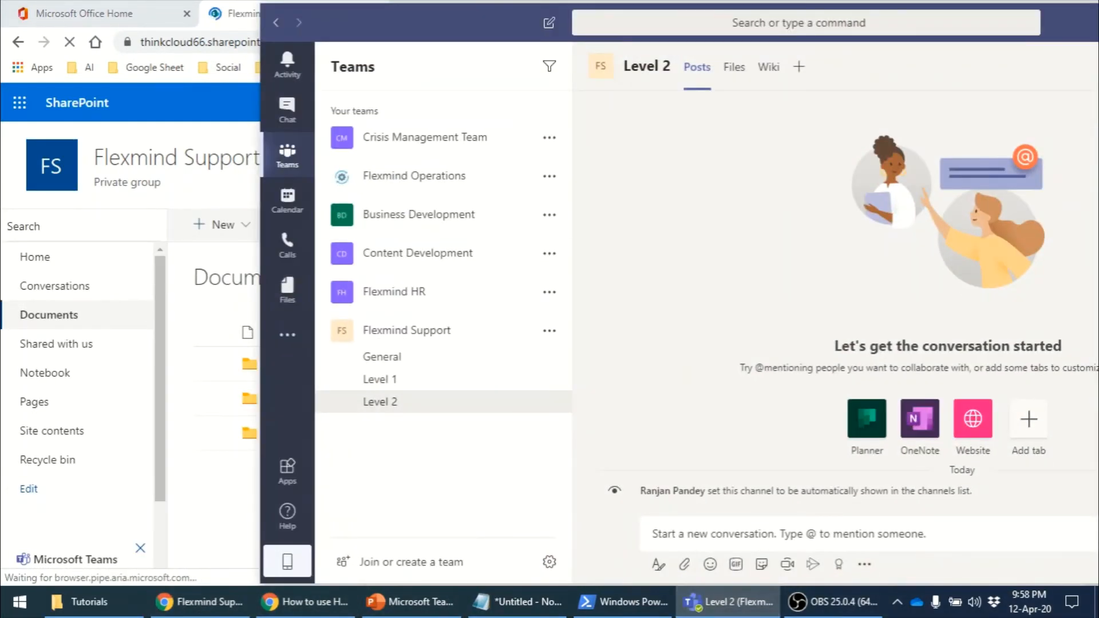
Step: Maximize the Teams window, upload Power Automate & SPFx - 4 days and SaaS ISV Playbook - 091418 to Level 2's files, and reload the file list
left_click_drag(491, 39, 646, 17)
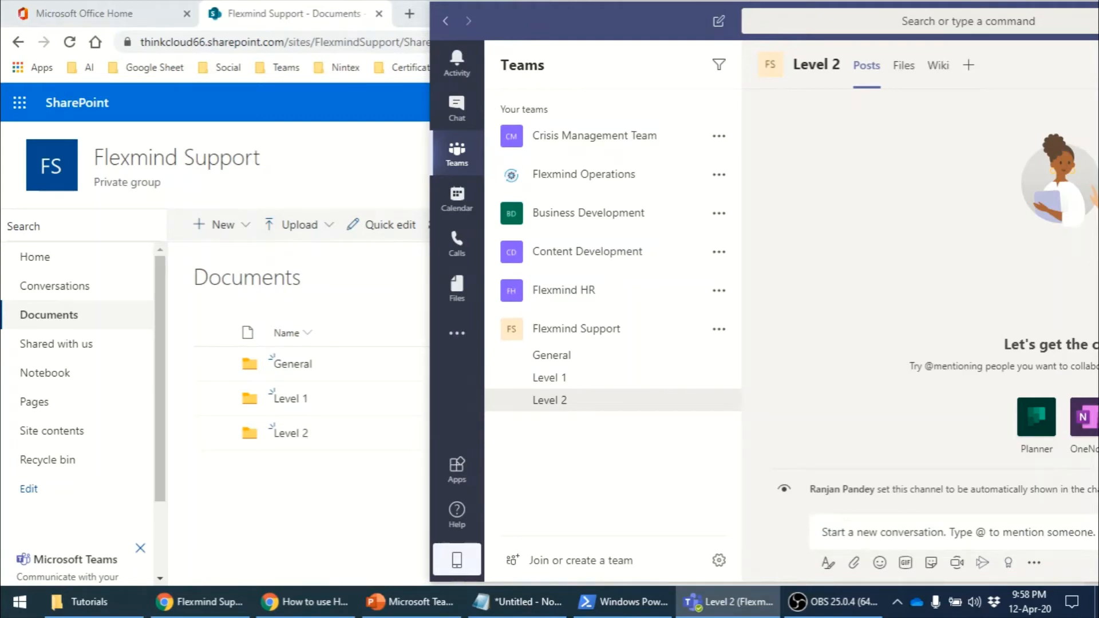
double_click(594, 21)
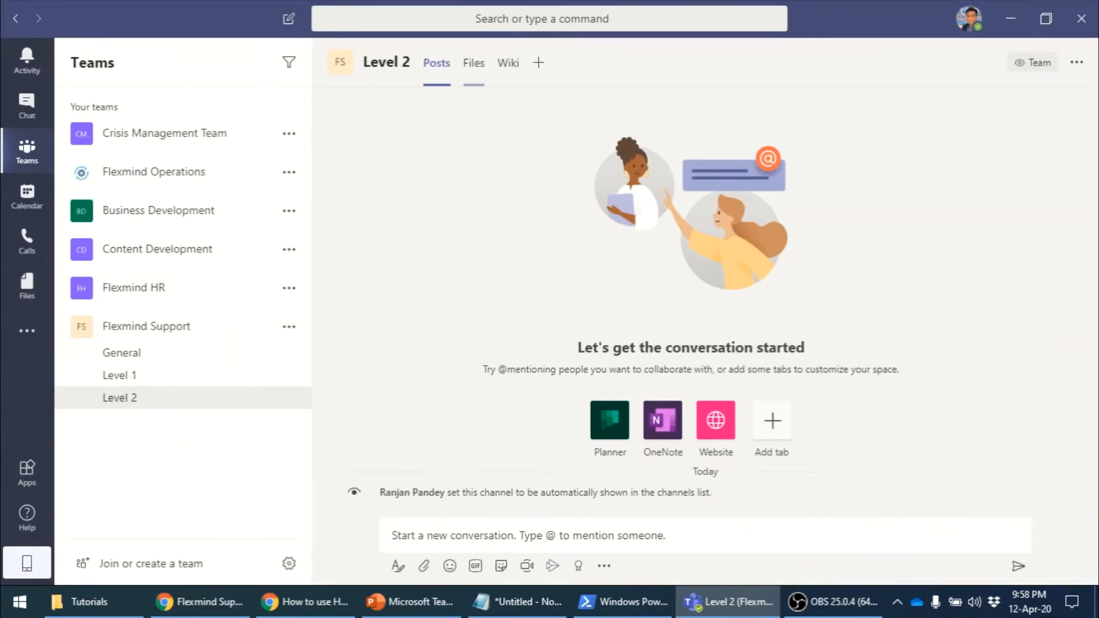
left_click(473, 62)
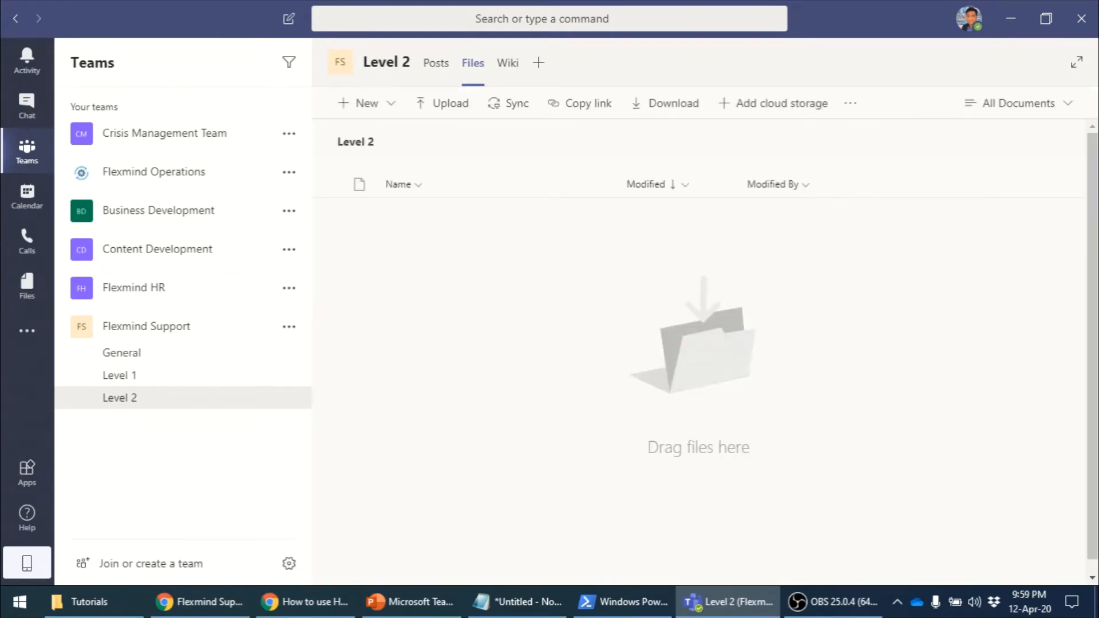
left_click(450, 103)
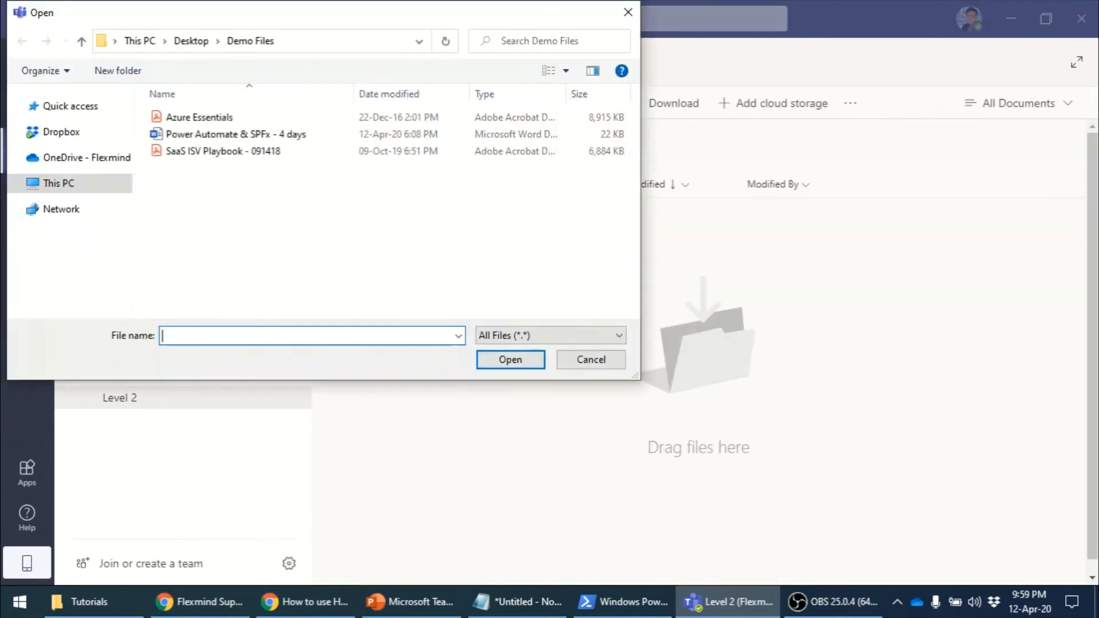
left_click(213, 136)
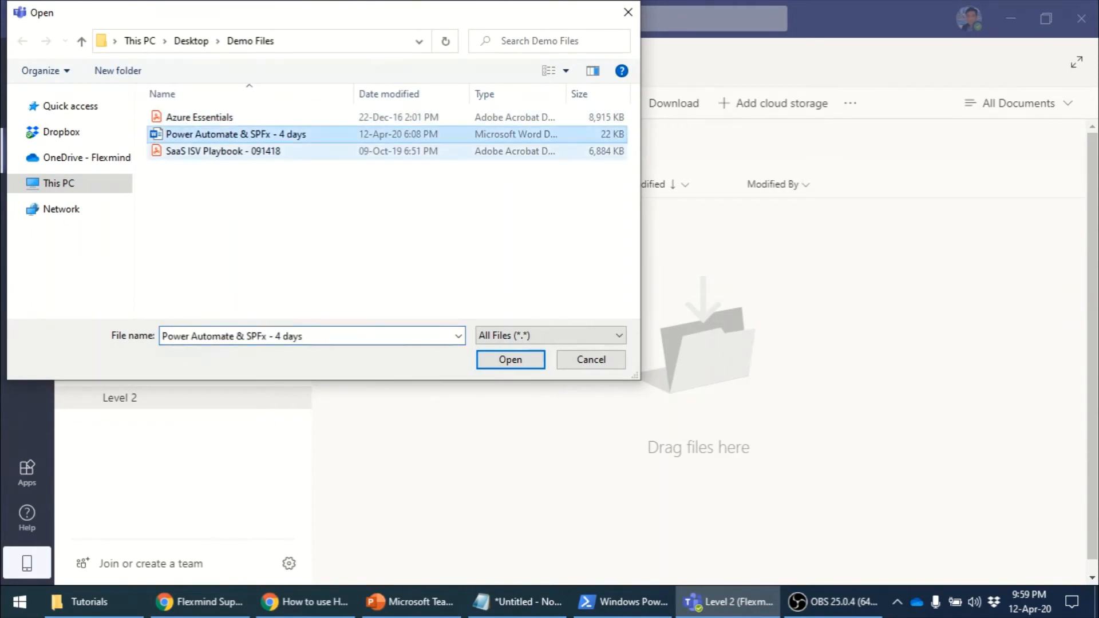
left_click(213, 151, "ctrl")
key("Return")
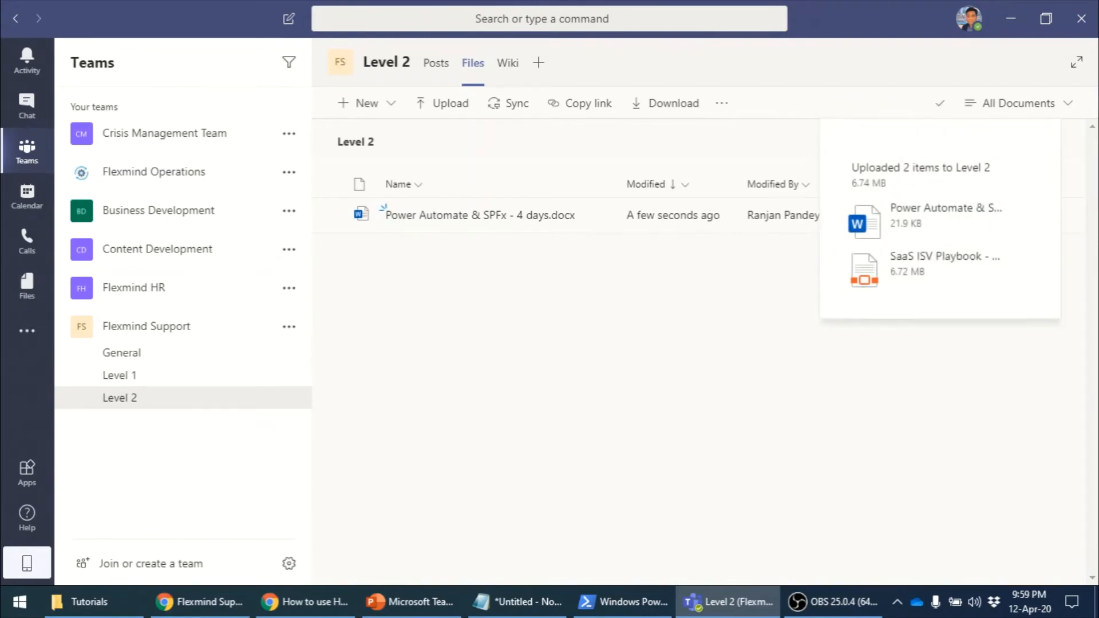
left_click(436, 63)
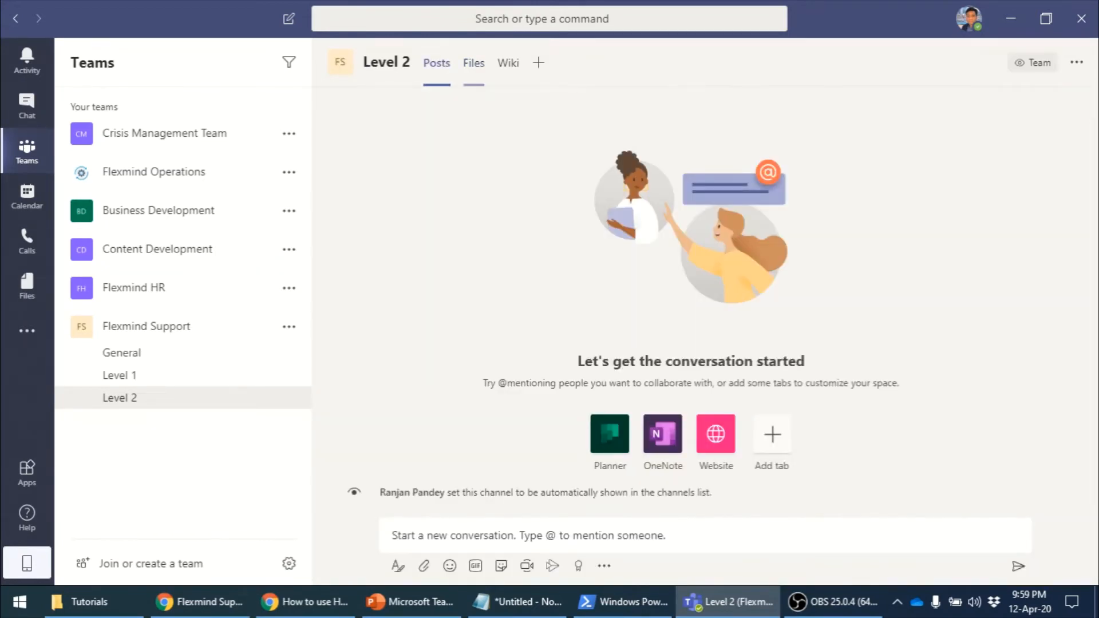
left_click(474, 63)
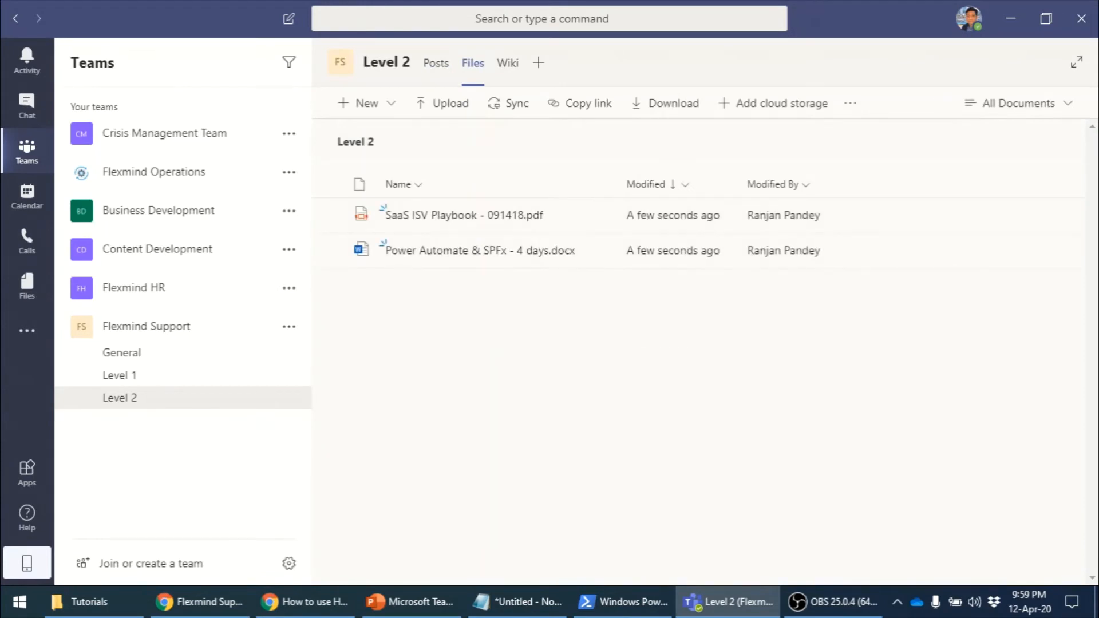
Step: Switch to SharePoint, check the contents of the Level 2 folder in the Documents library, and return to Microsoft Teams
left_click(200, 601)
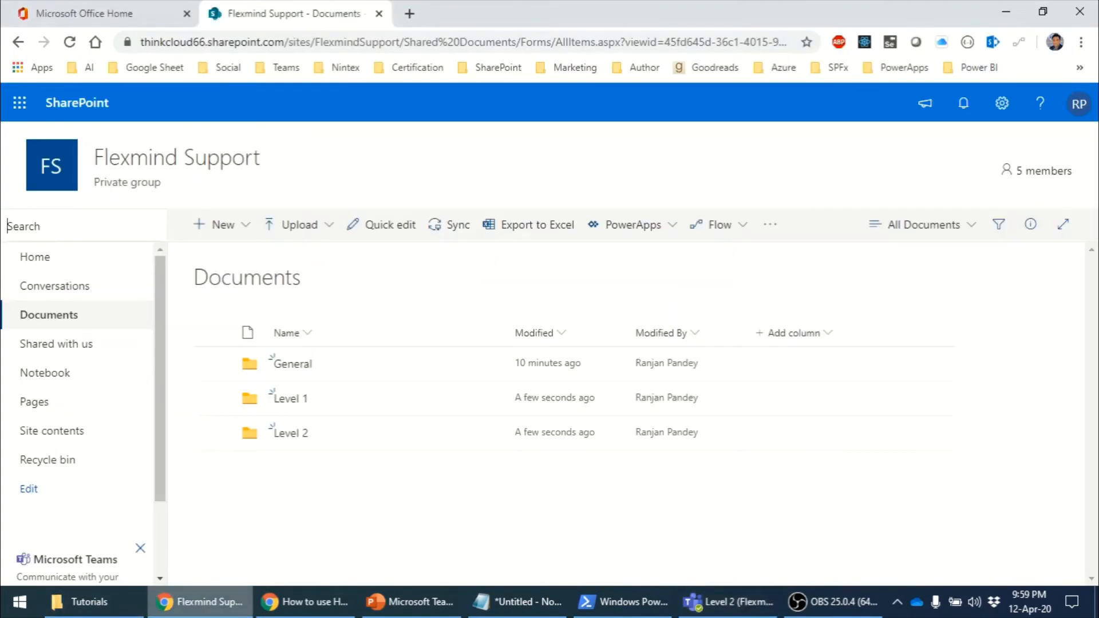
left_click(291, 433)
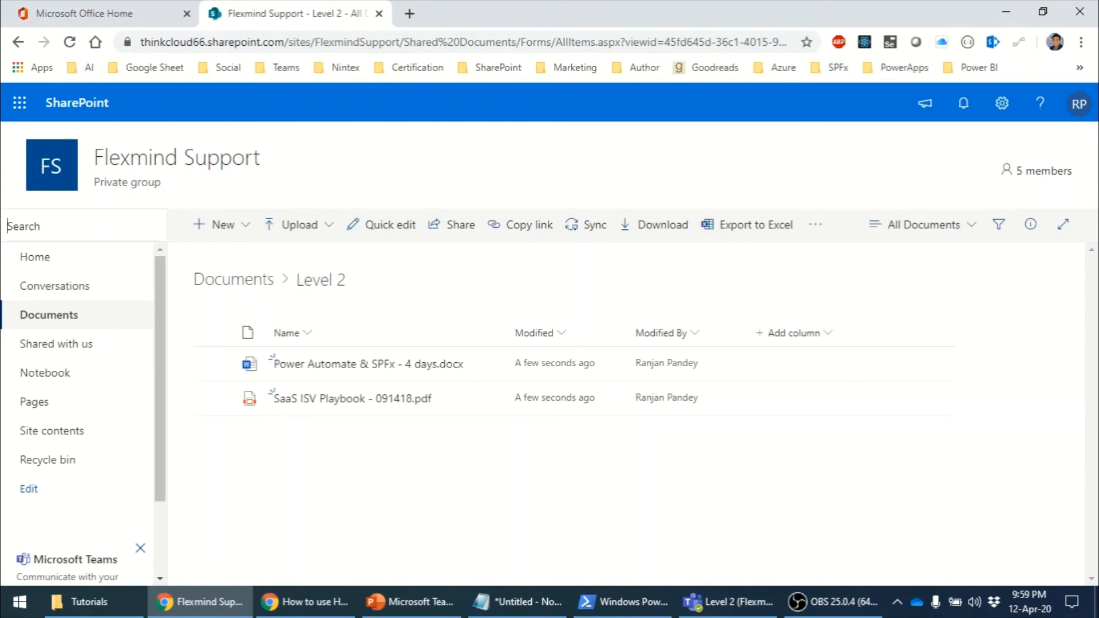
left_click(728, 602)
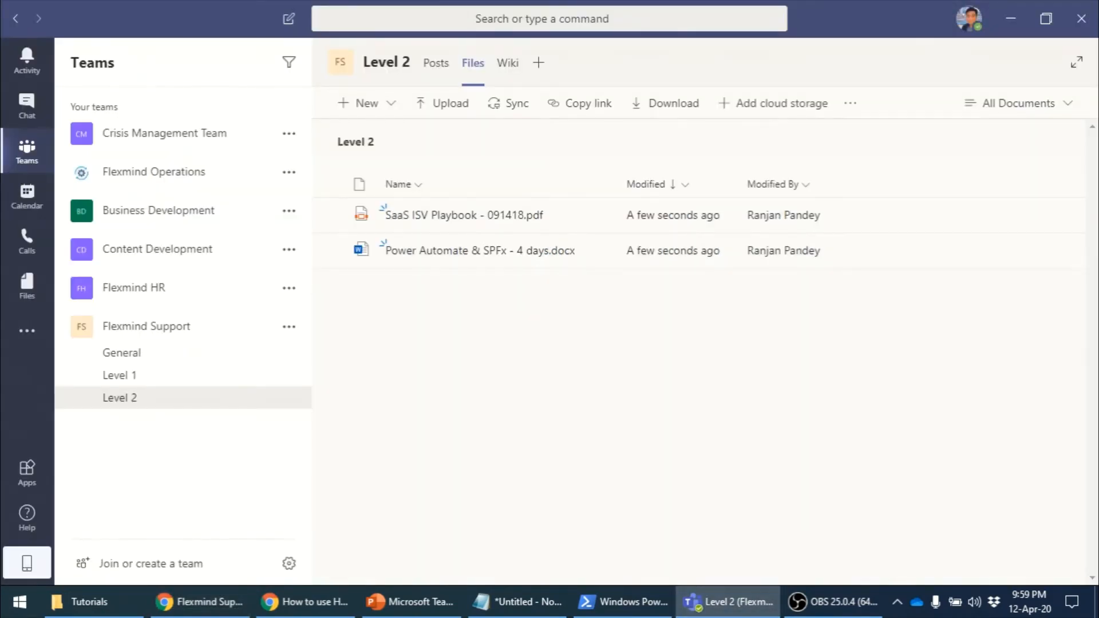
Step: View the files of the General channel and those of the Level 2 channel in the Flexmind Support team
left_click(223, 353)
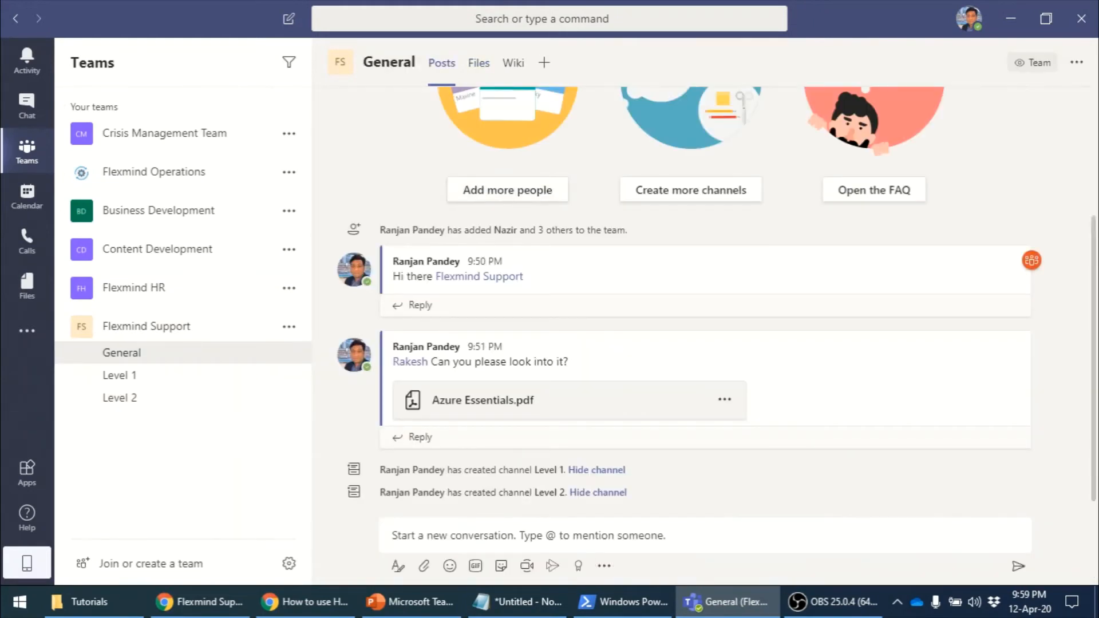
left_click(479, 62)
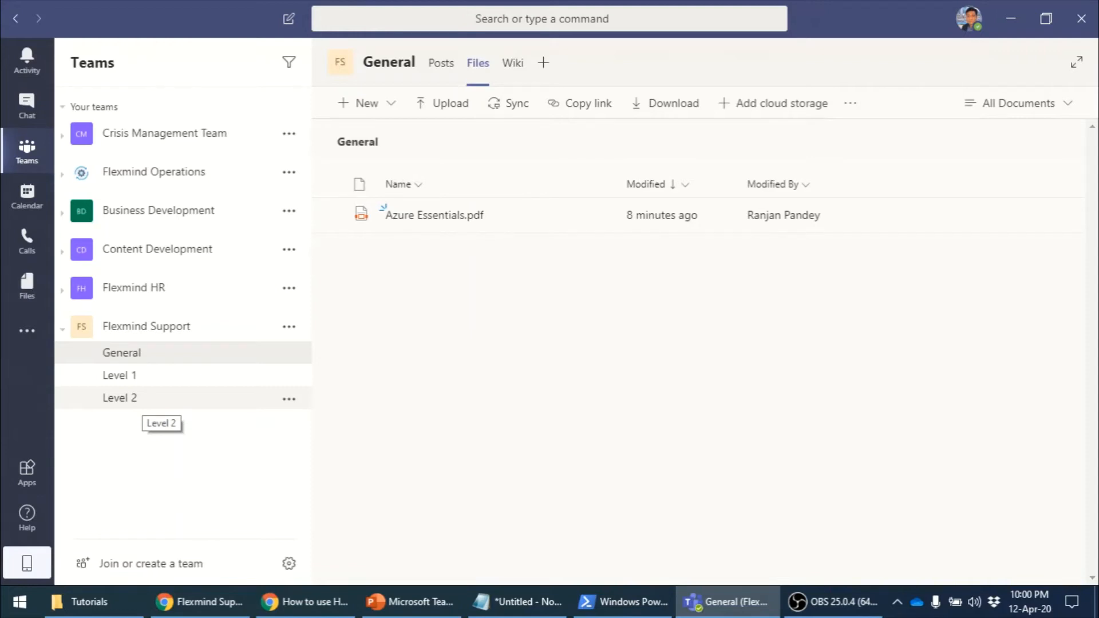
left_click(143, 400)
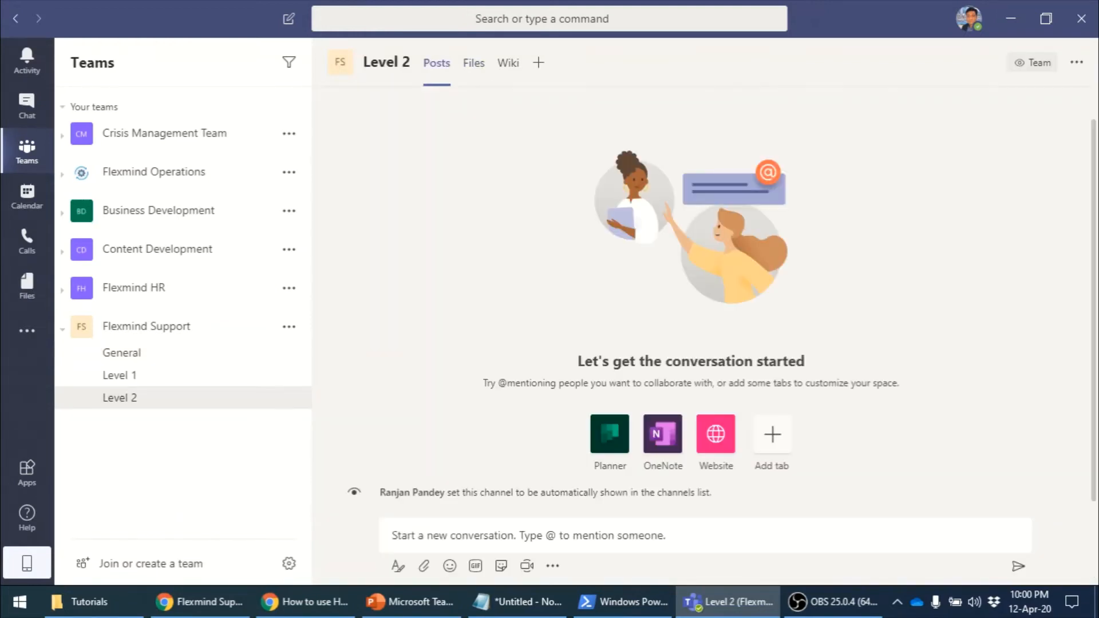
left_click(473, 63)
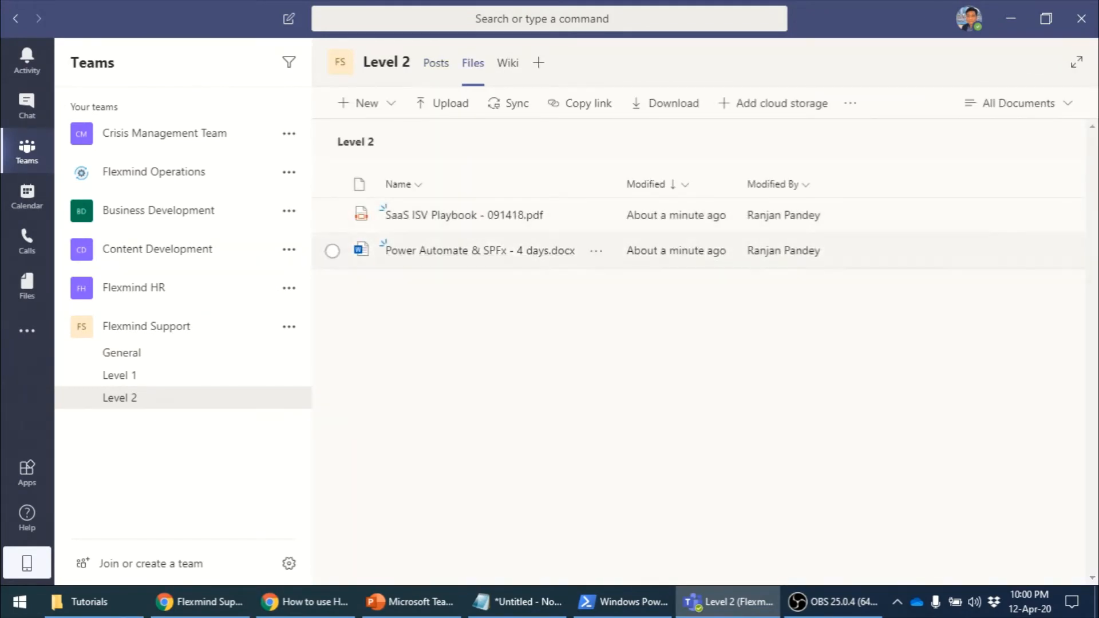
Step: Open Power Automate & SPFx - 4 days.docx from the Level 2 files inside Teams and dismiss the privacy notice
left_click(596, 250)
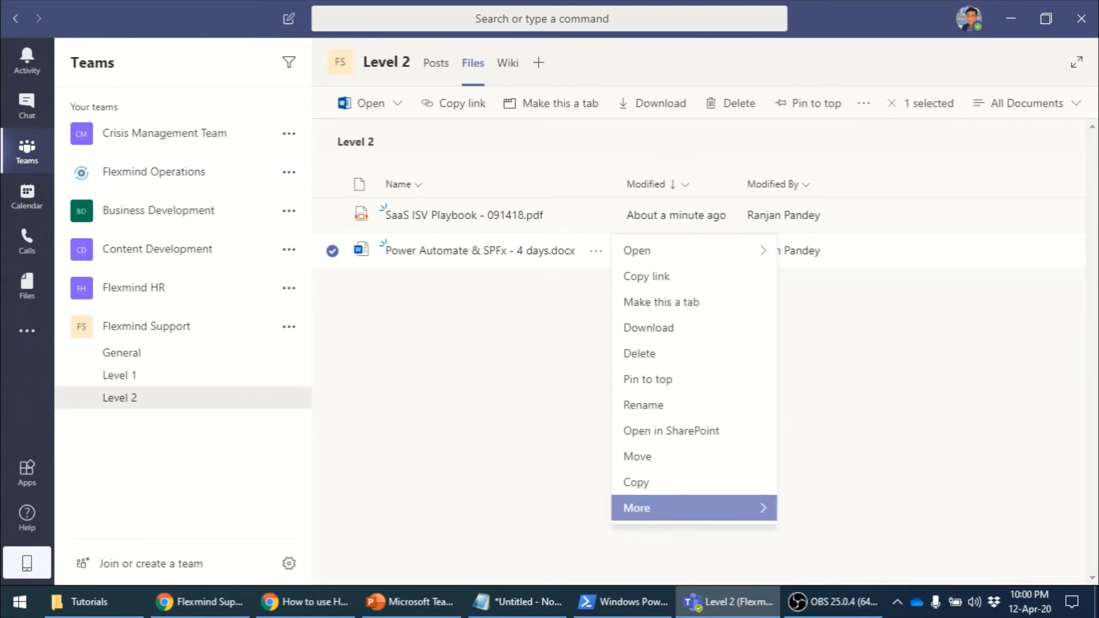
left_click(479, 250)
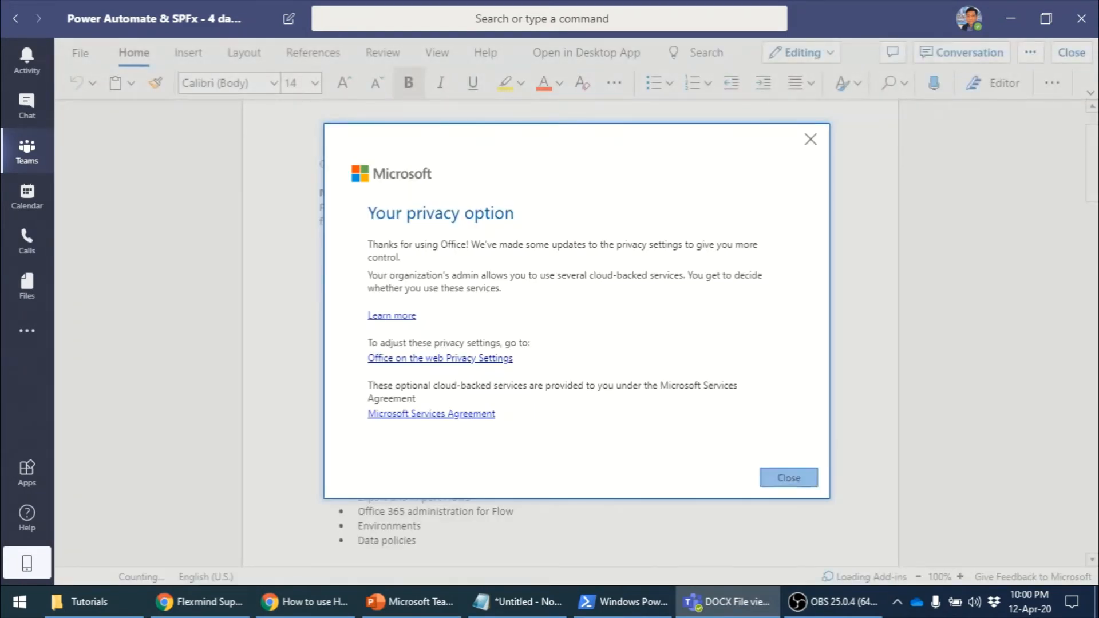
left_click(788, 477)
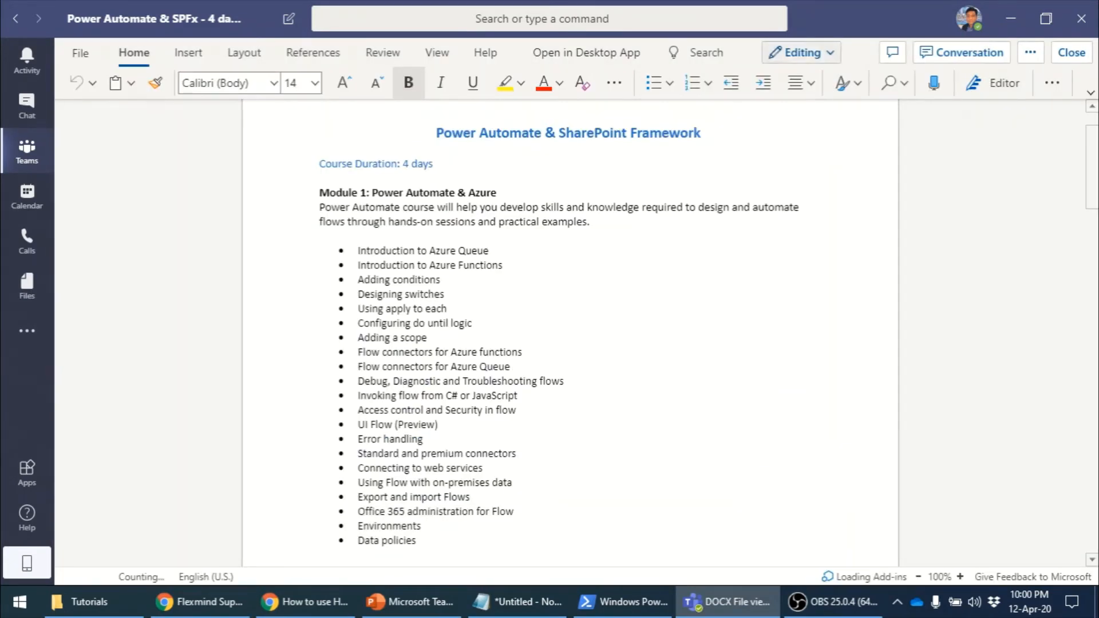
Step: Keep the document in Editing mode, place the cursor after the Module 1 description, and return to the Level 2 channel's posts
left_click(801, 52)
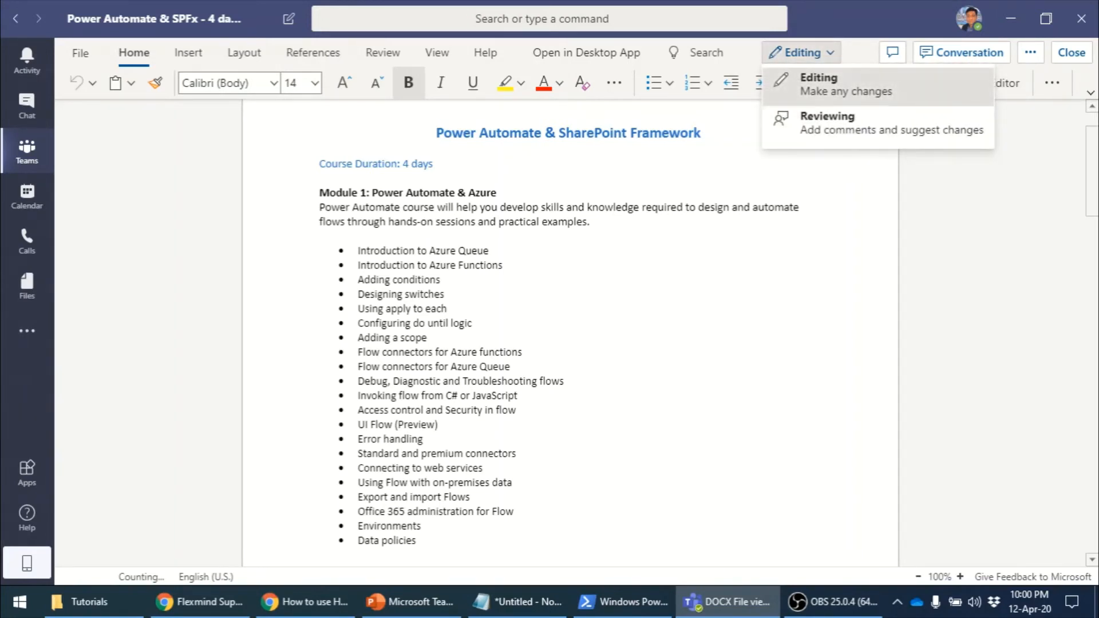
left_click(824, 85)
left_click(437, 280)
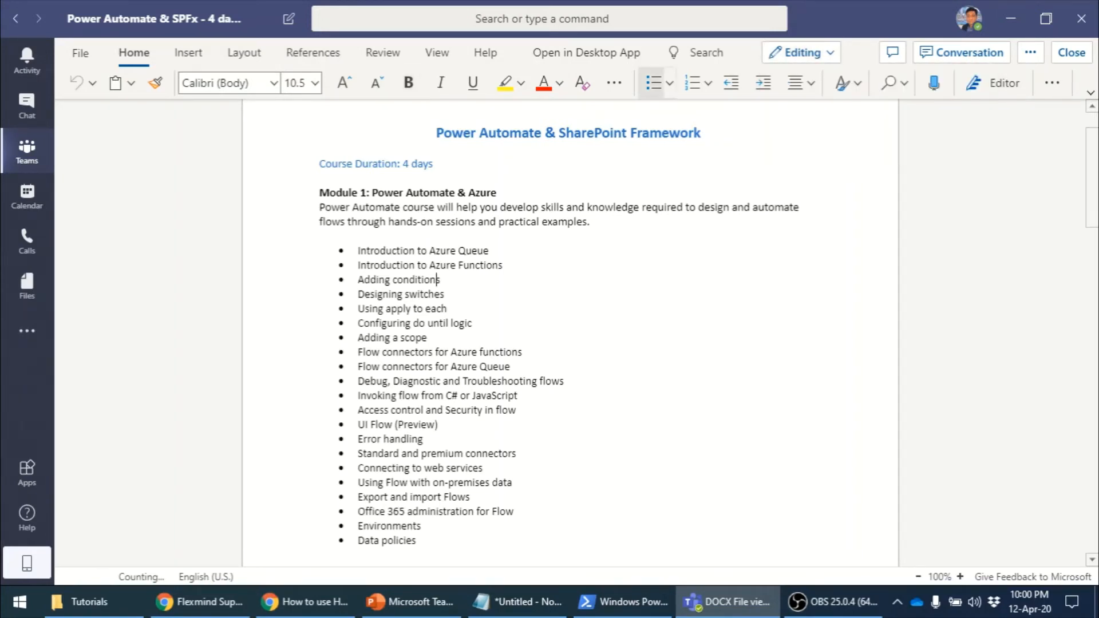
left_click(605, 207)
left_click(591, 221)
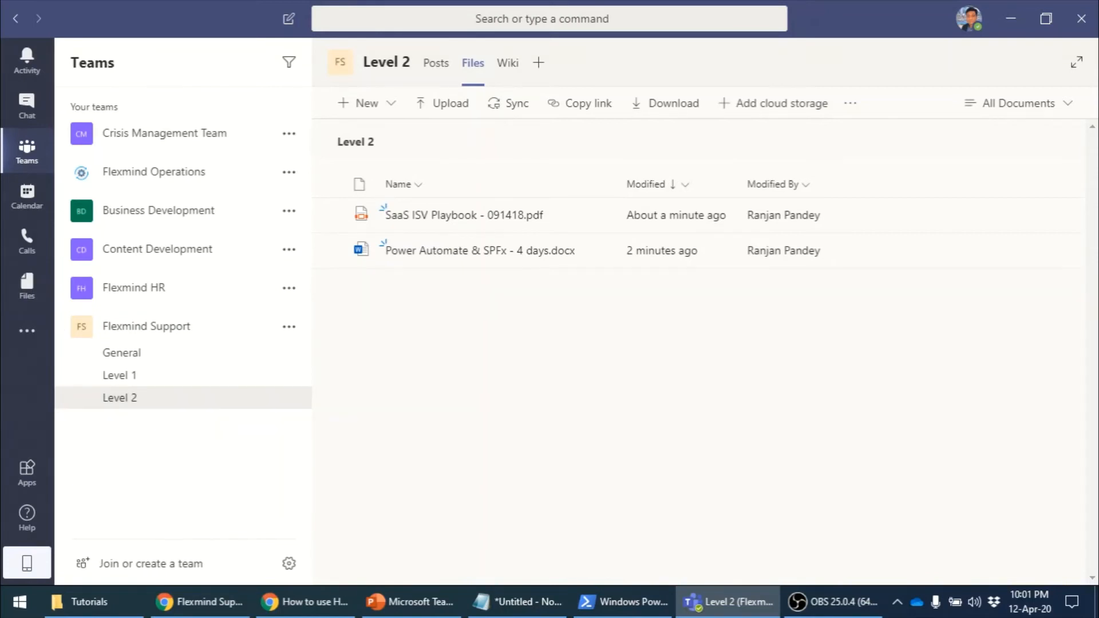
left_click(120, 397)
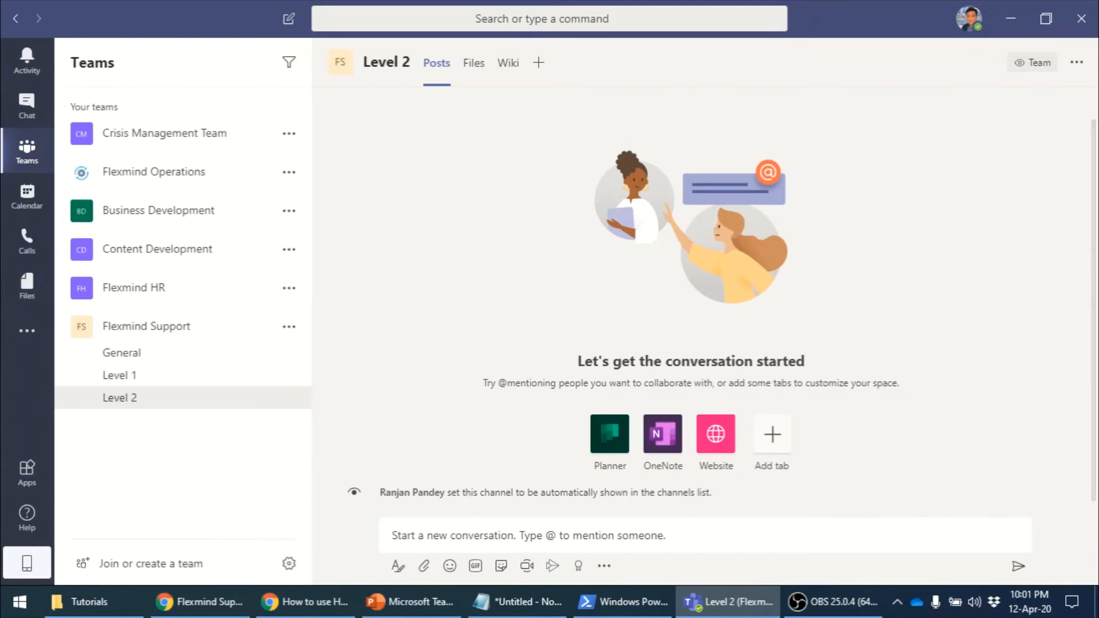
Step: Switch to the incognito Chrome window and close the flaws.cloud video and OBS hotkeys tabs
left_click(201, 602)
left_click(305, 602)
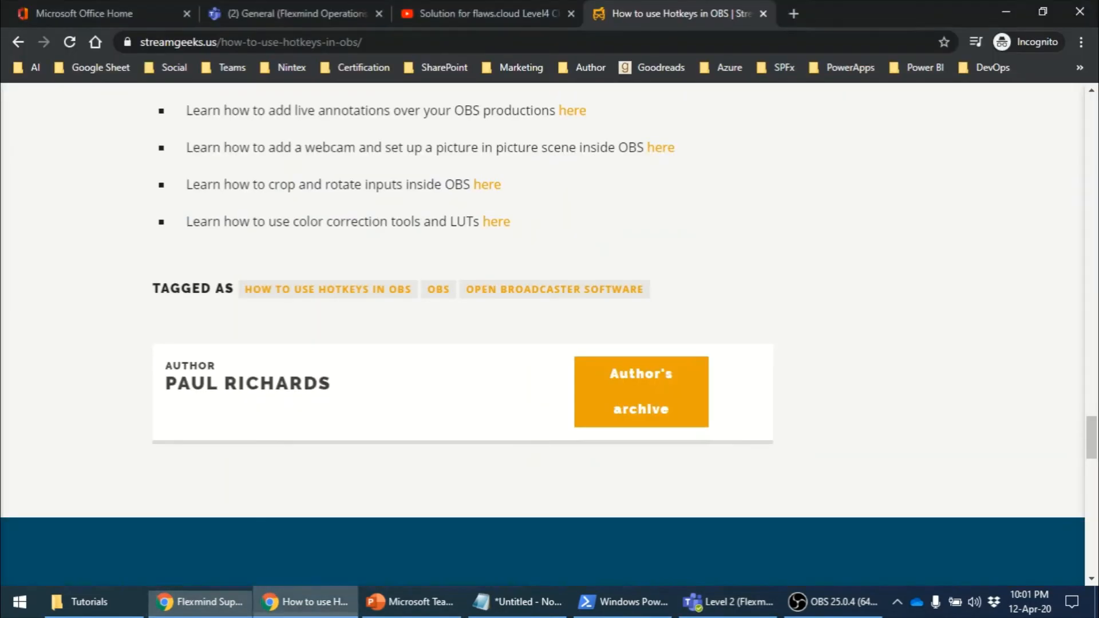
left_click(84, 13)
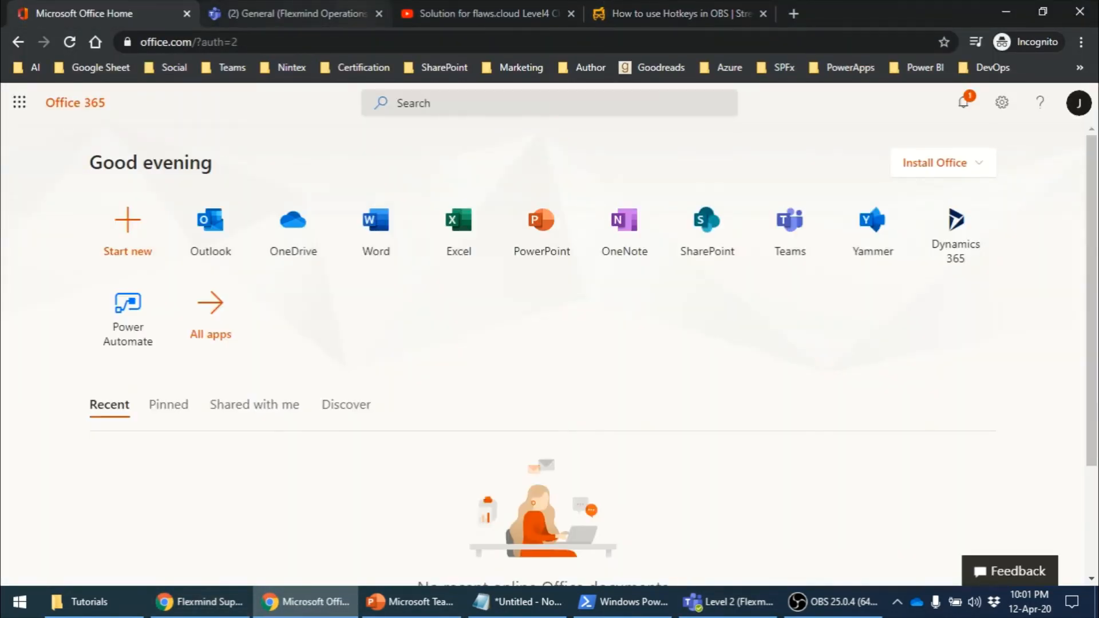
left_click(570, 13)
left_click(570, 14)
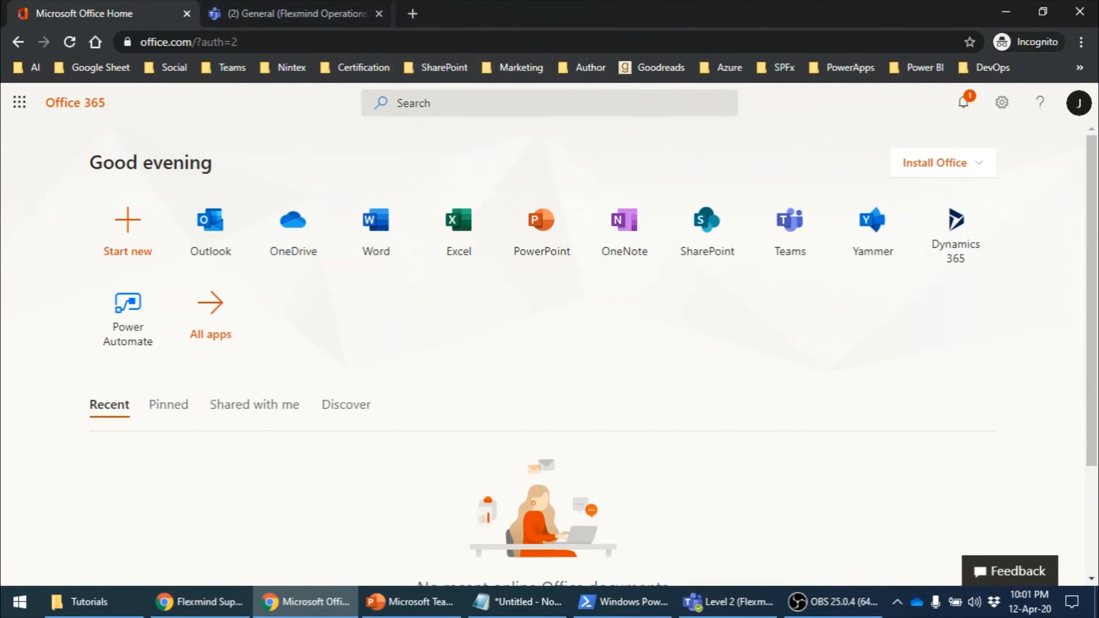
Step: In the Teams web tab, check which account is signed in and view the posts in Flexmind Support's General channel
left_click(295, 13)
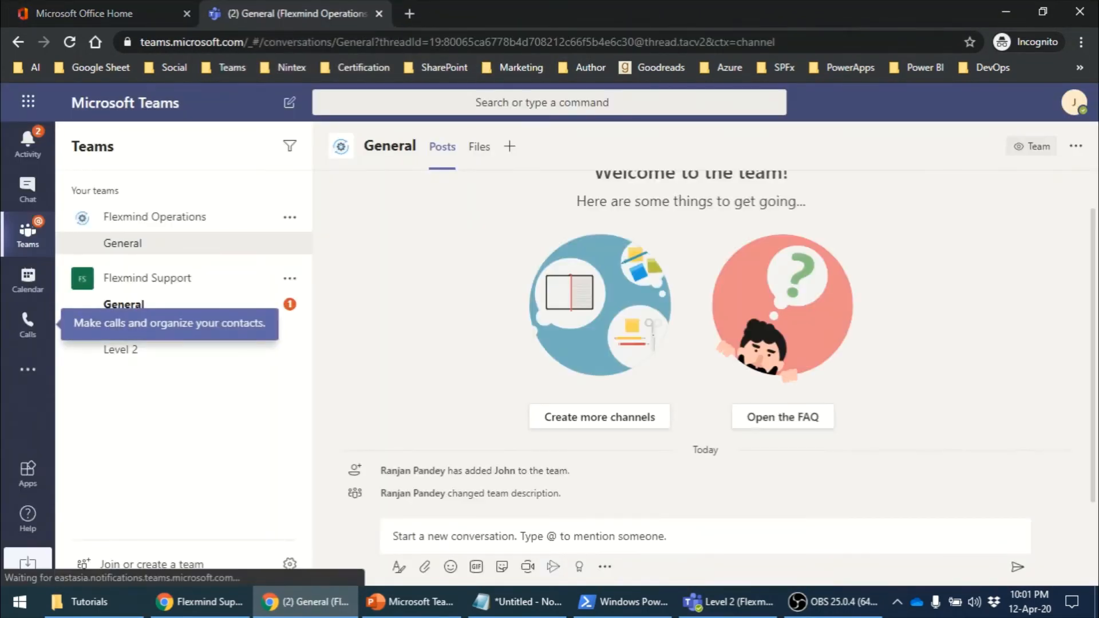
left_click(1074, 103)
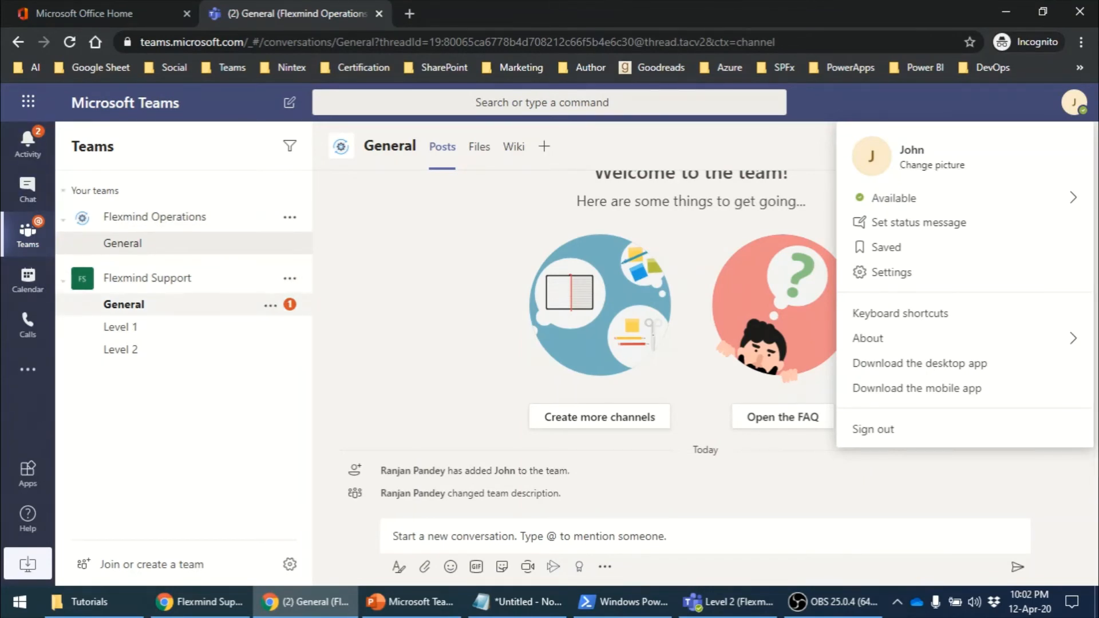
left_click(137, 305)
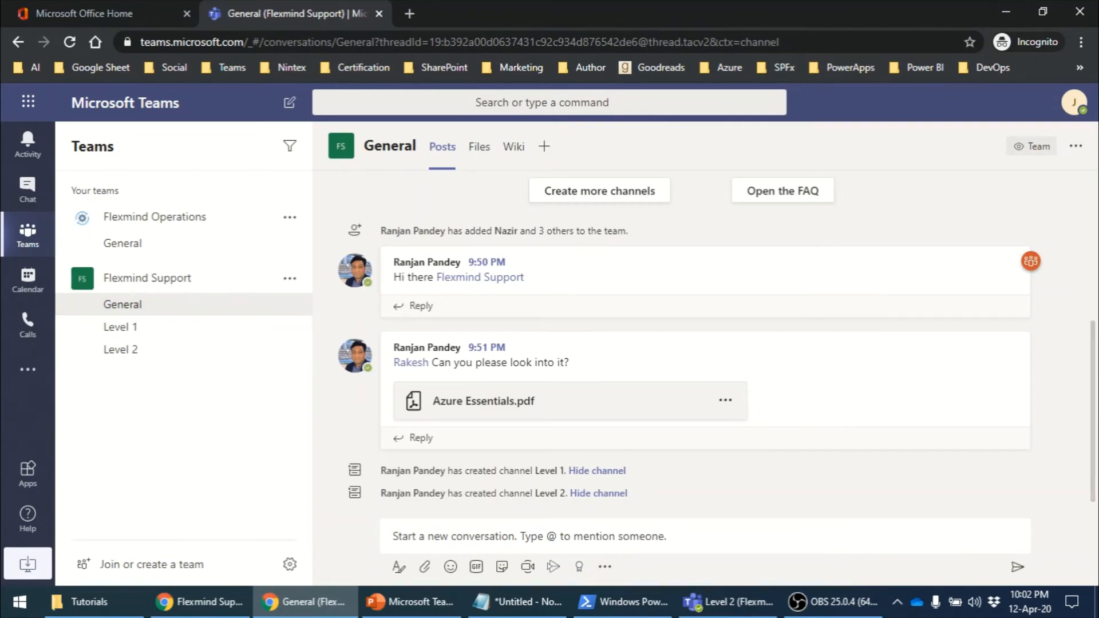
left_click(1074, 103)
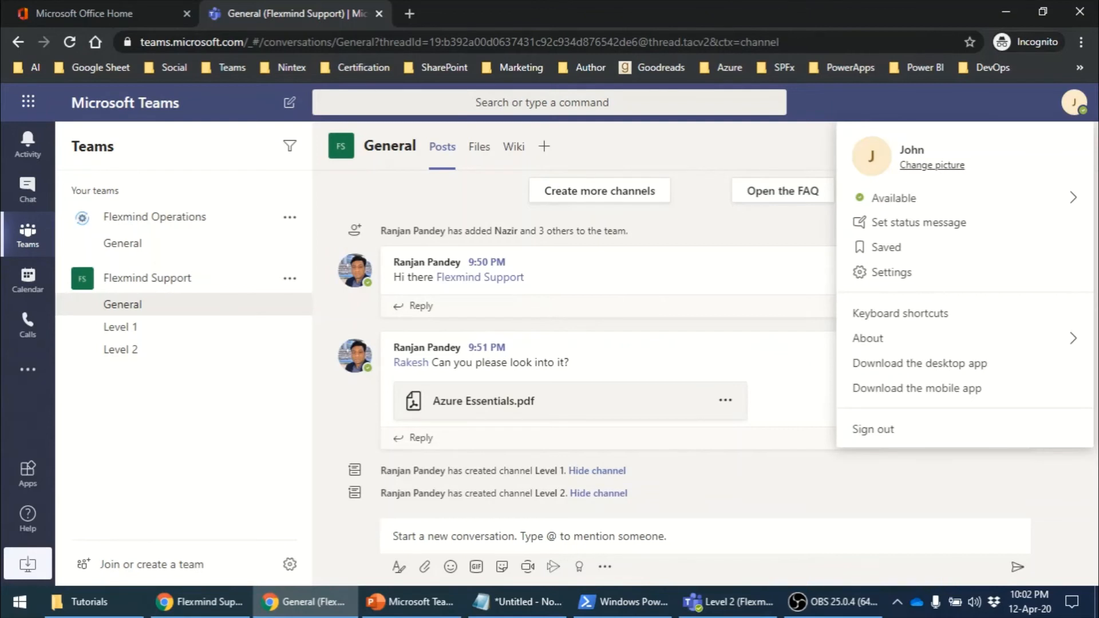
Step: As the other team member, open Power Automate & SPFx - 4 days.docx from the Level 2 channel's files and dismiss the privacy notice
left_click(121, 350)
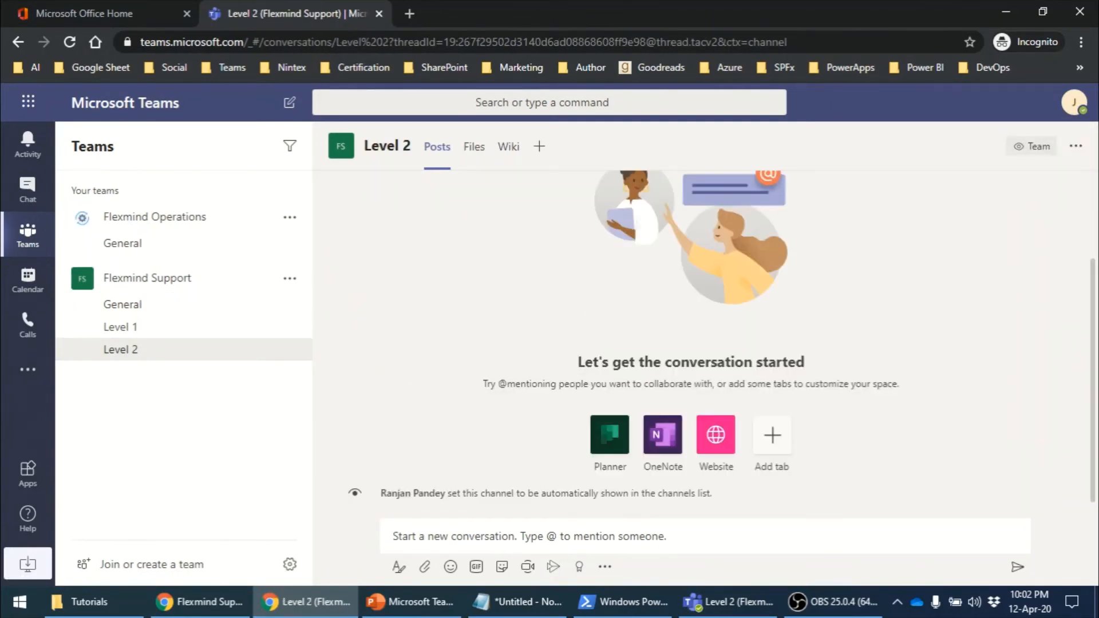
left_click(474, 146)
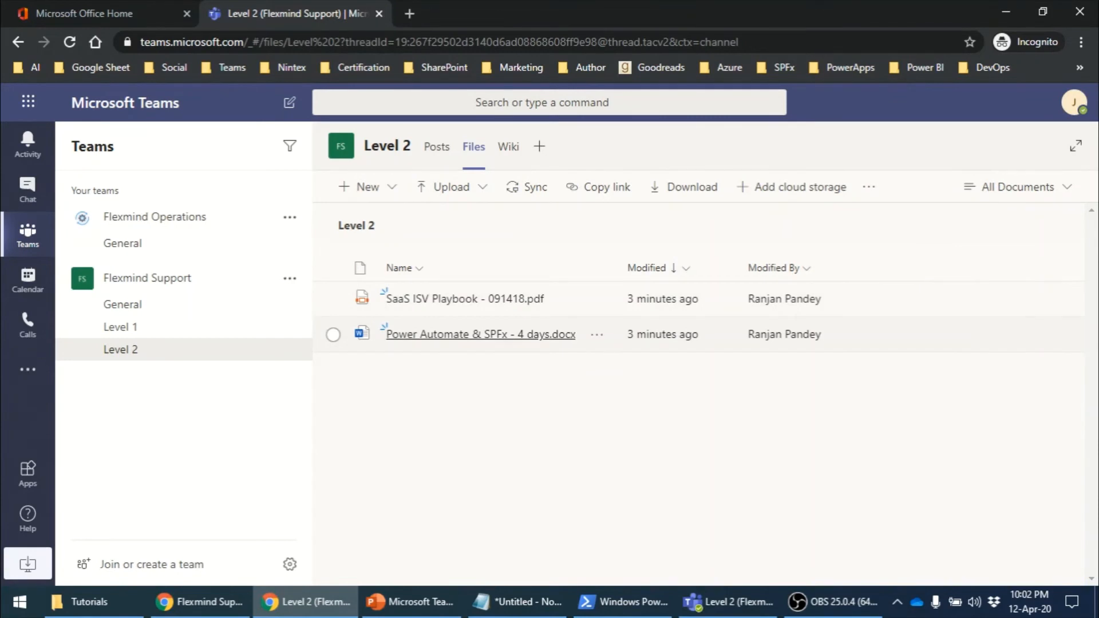
left_click(481, 334)
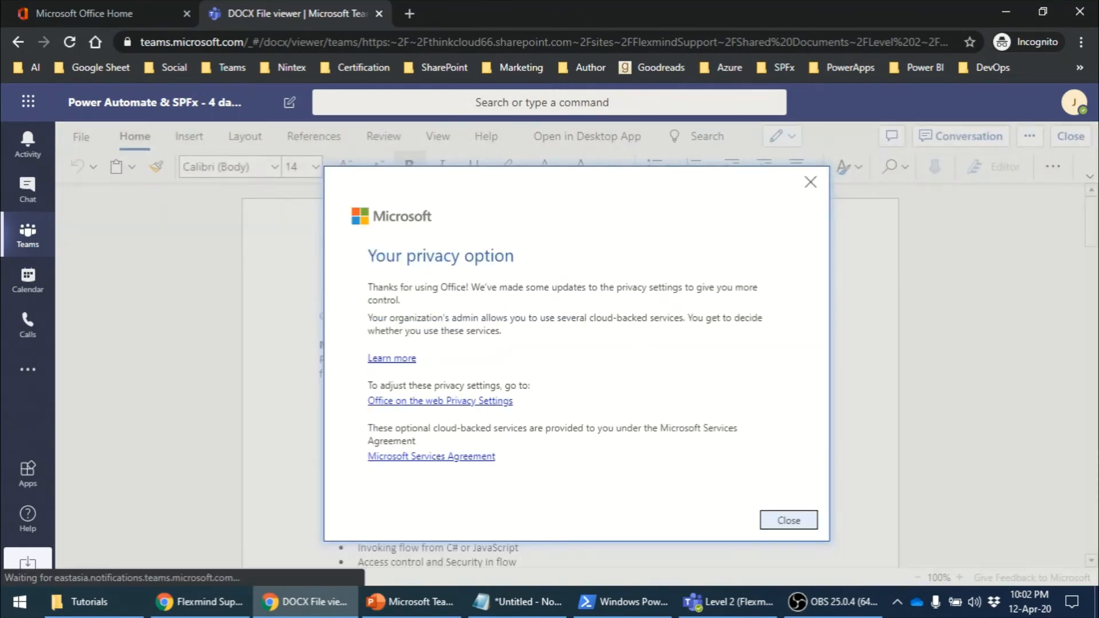
key("Return")
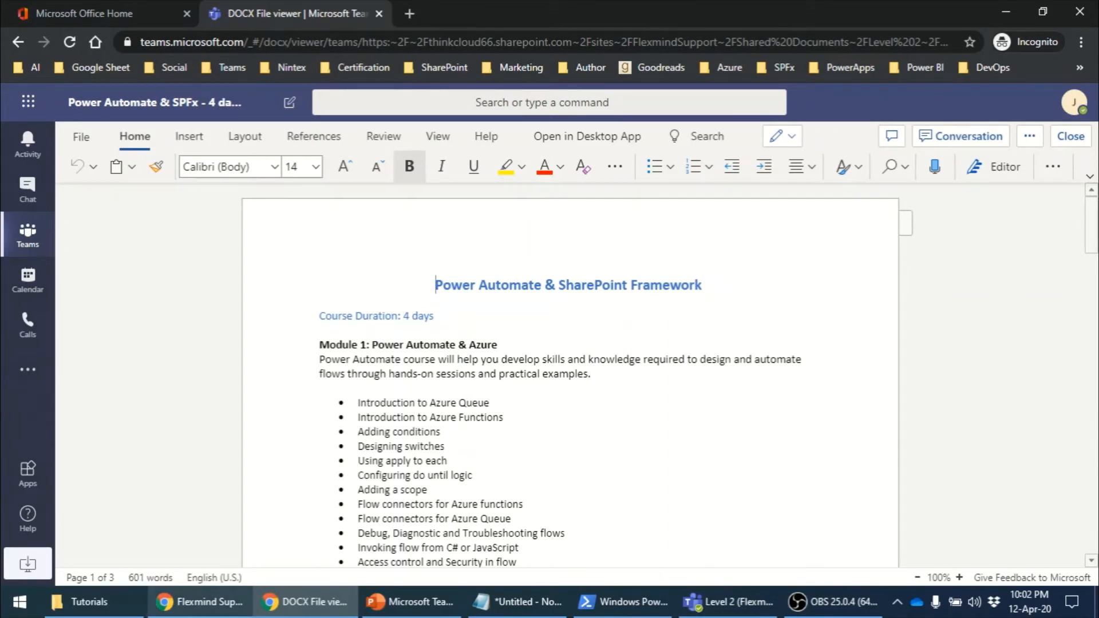
Step: Switch by way of the SharePoint Level 2 folder to the desktop Teams app and show the Flexmind Support team's management settings
mouse_move(201, 601)
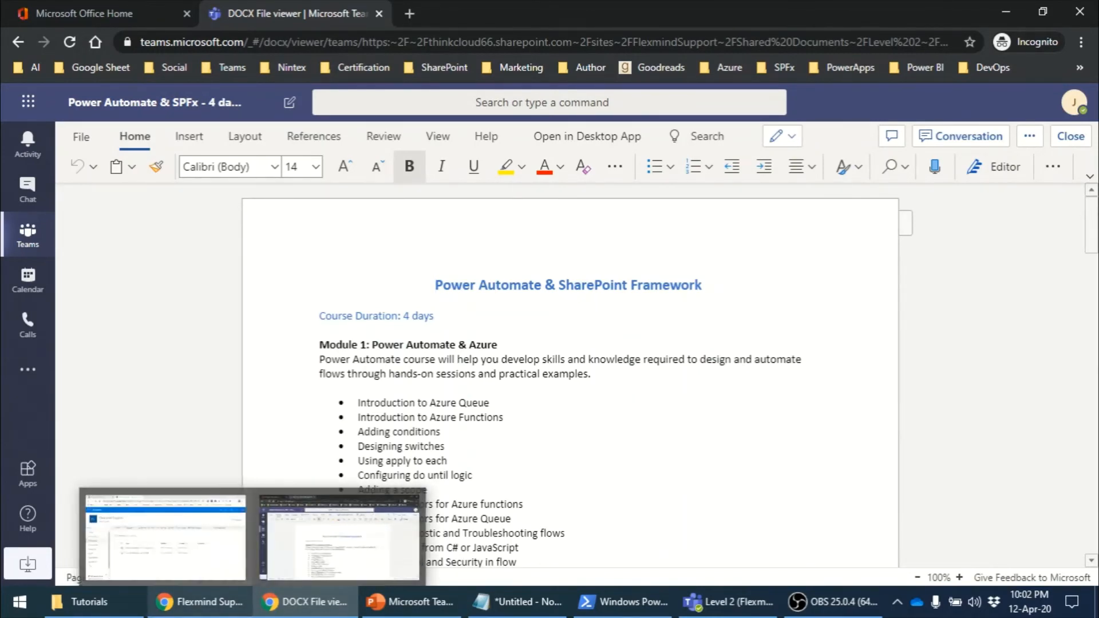
left_click(166, 536)
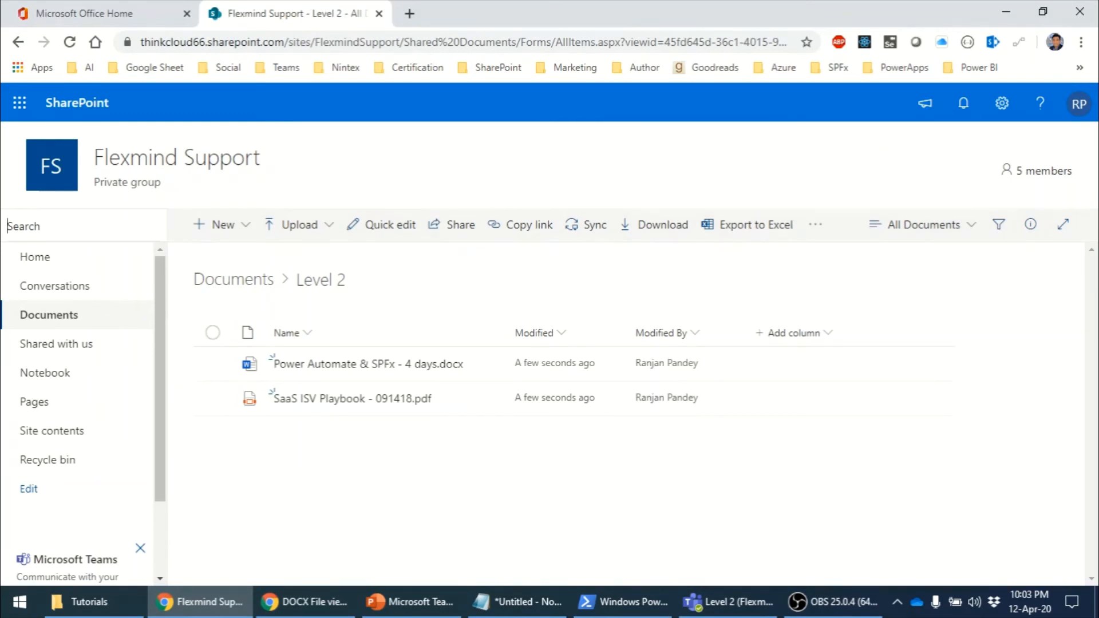
left_click(727, 601)
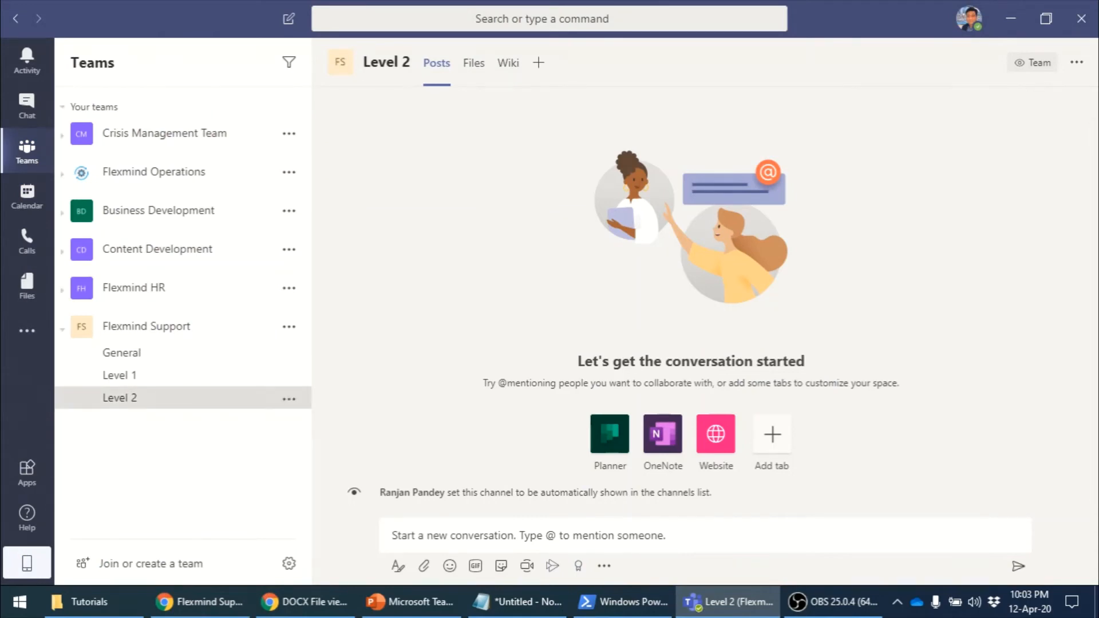
left_click(289, 326)
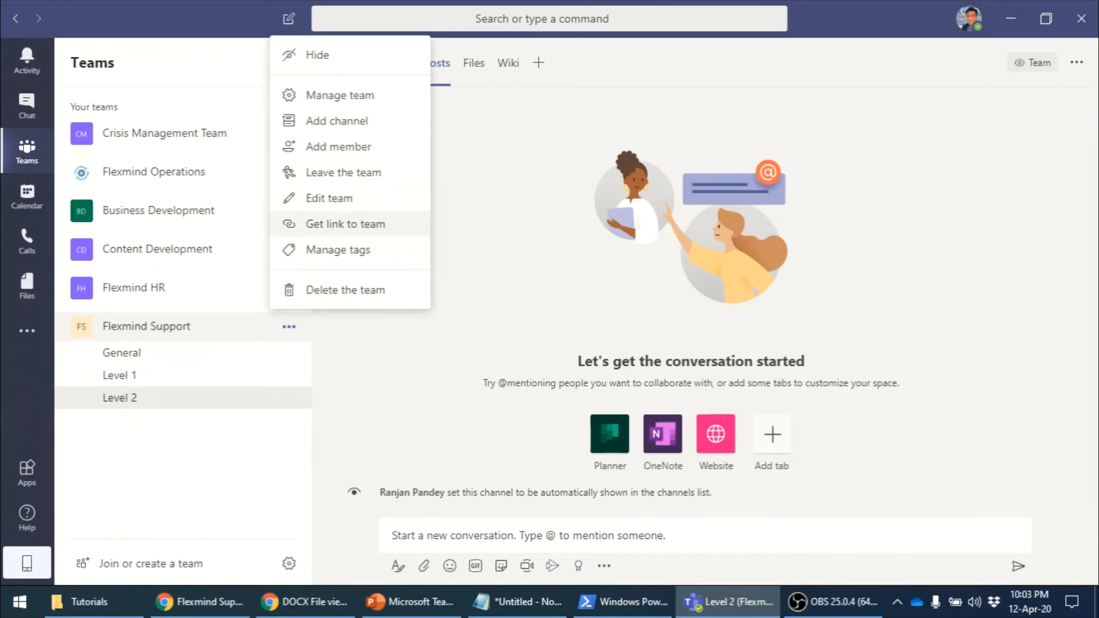
left_click(339, 95)
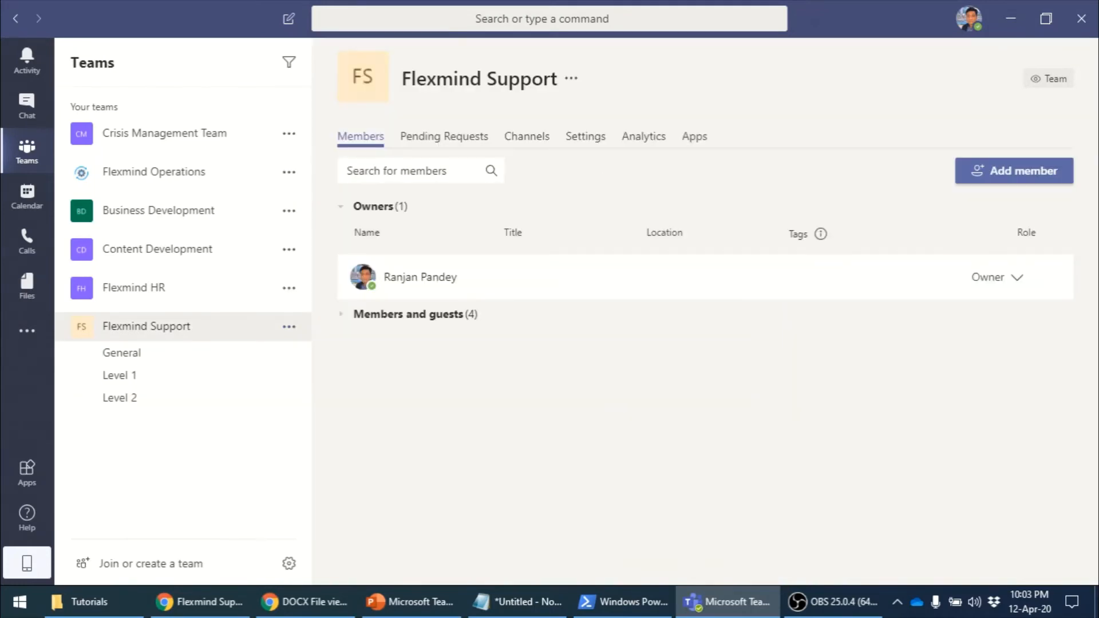
left_click(586, 136)
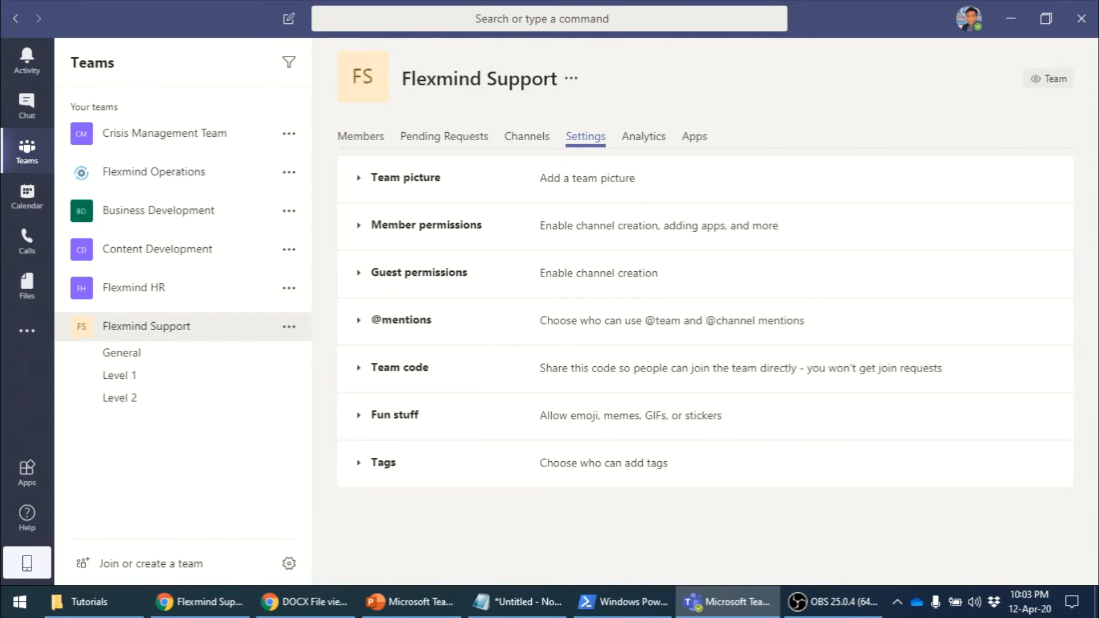
Step: Examine the guest and member permissions of the Flexmind Support team and return to the Level 2 channel's posts
left_click(359, 273)
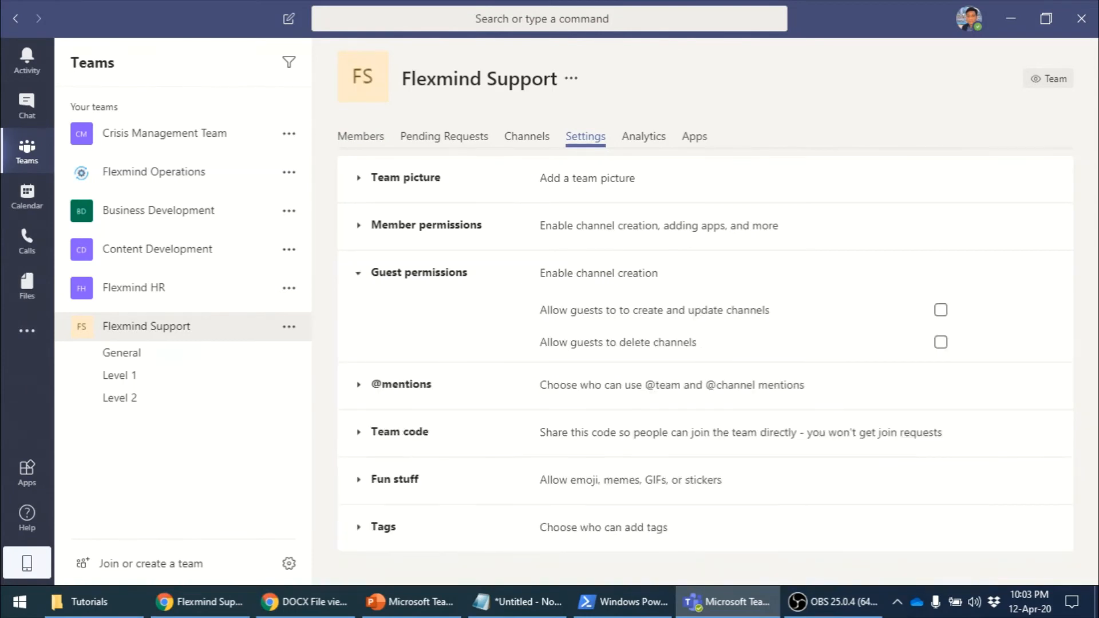
left_click(358, 225)
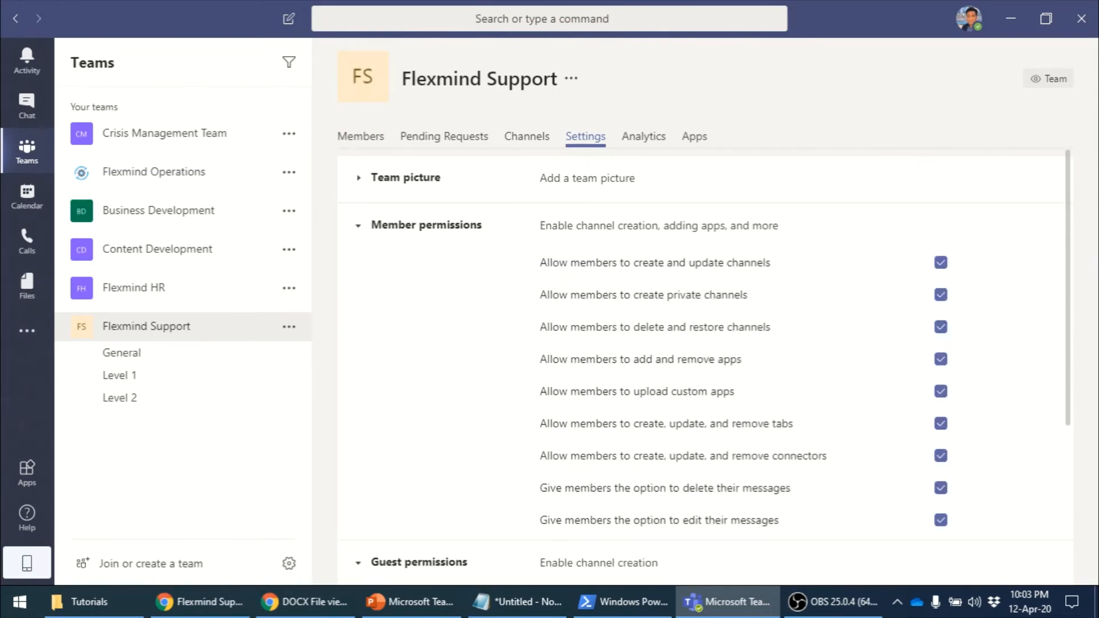
scroll(703, 366, "down", 5)
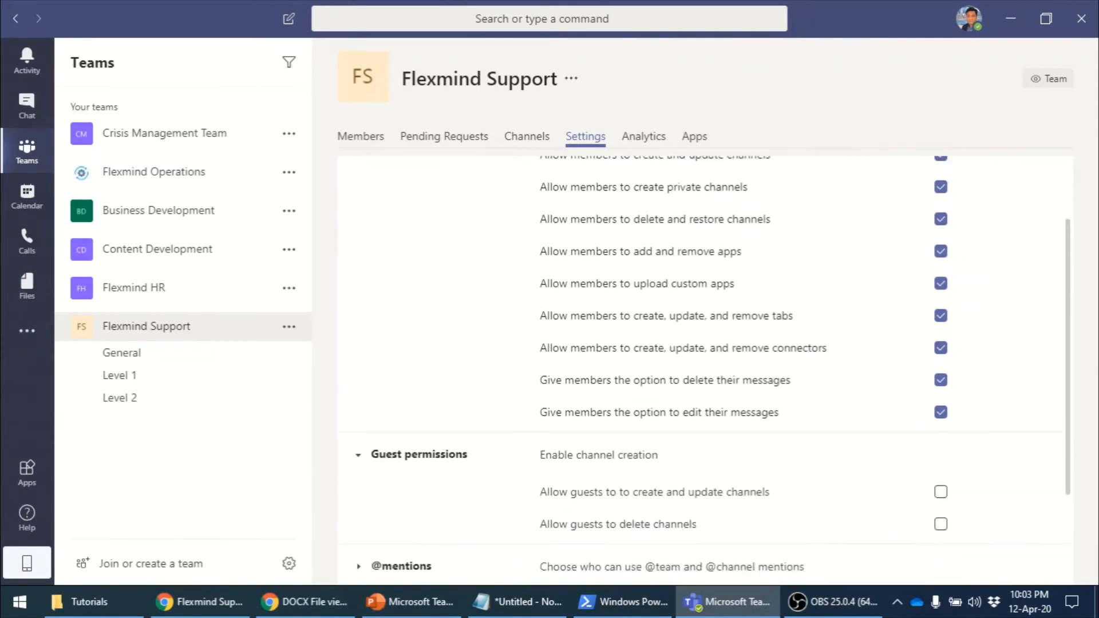
scroll(704, 366, "up", 5)
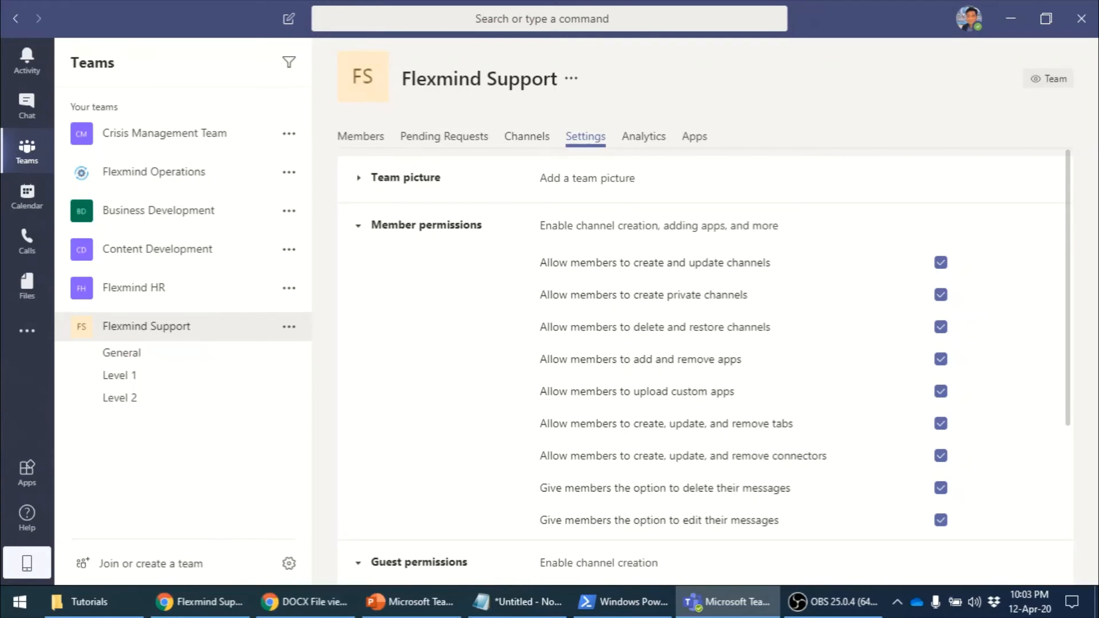
scroll(704, 366, "down", 4)
scroll(704, 366, "up", 4)
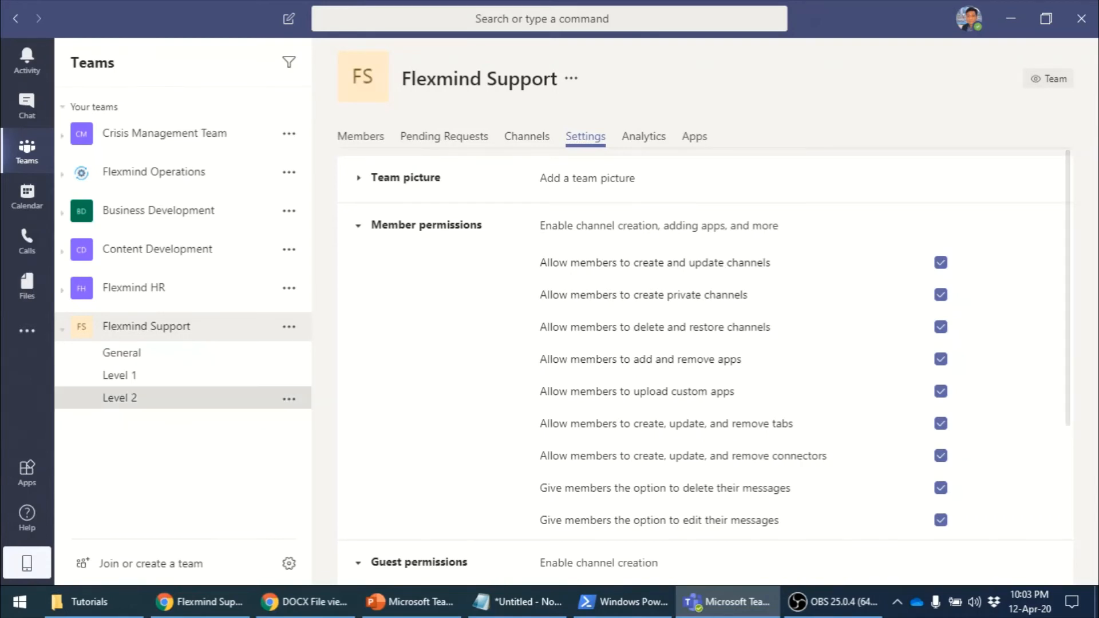
left_click(121, 397)
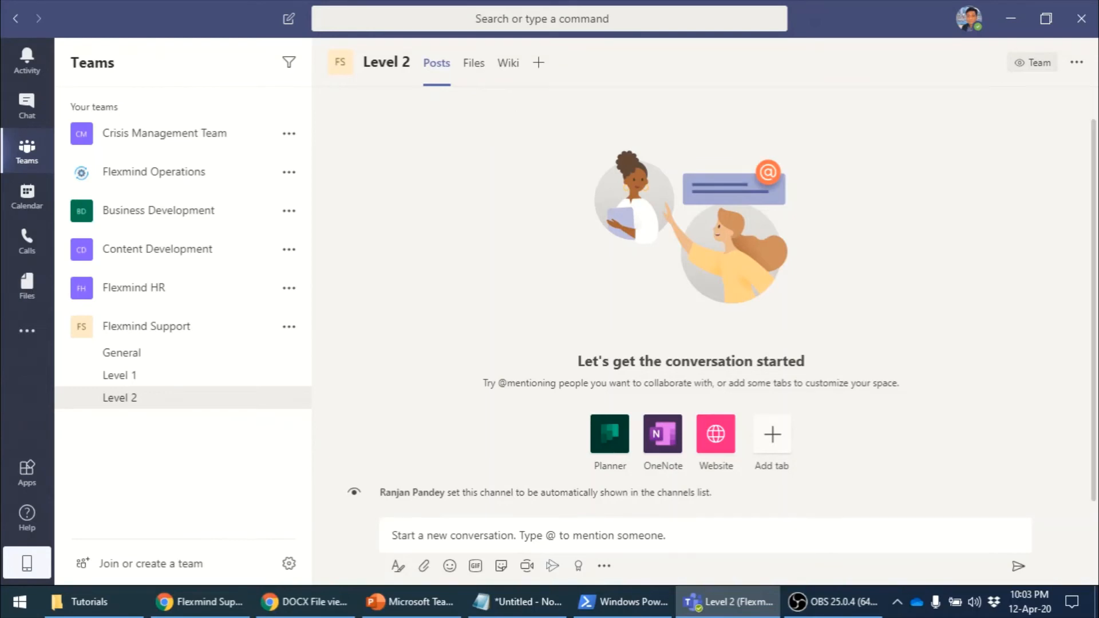
Step: Check which accounts are signed in to the SharePoint window and the incognito Teams session, and close the SharePoint account details
left_click(197, 601)
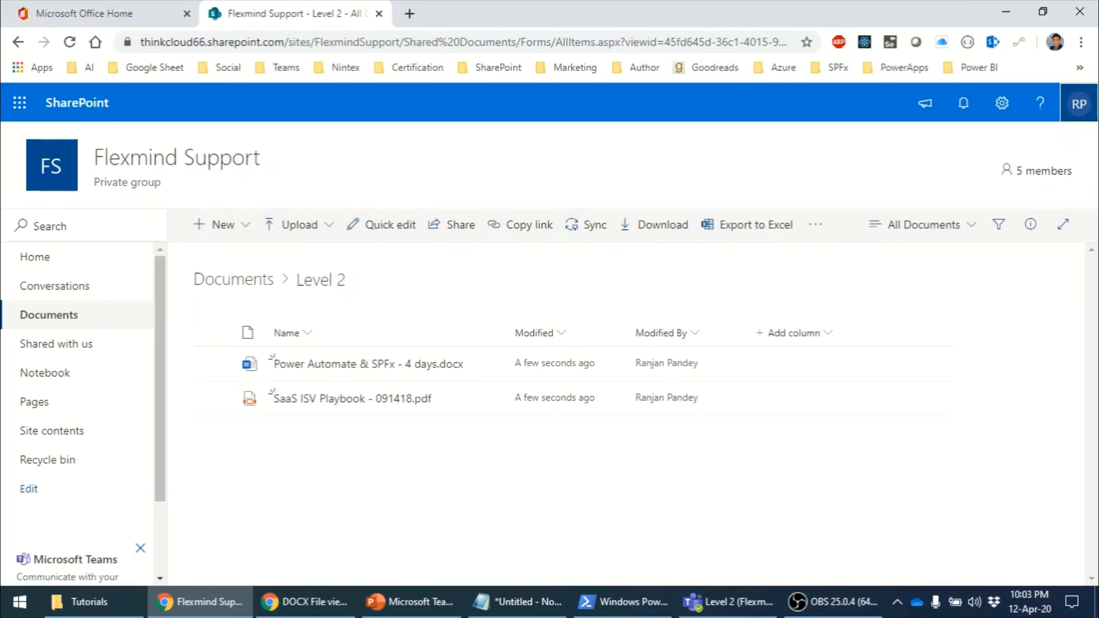
left_click(1079, 103)
left_click(305, 601)
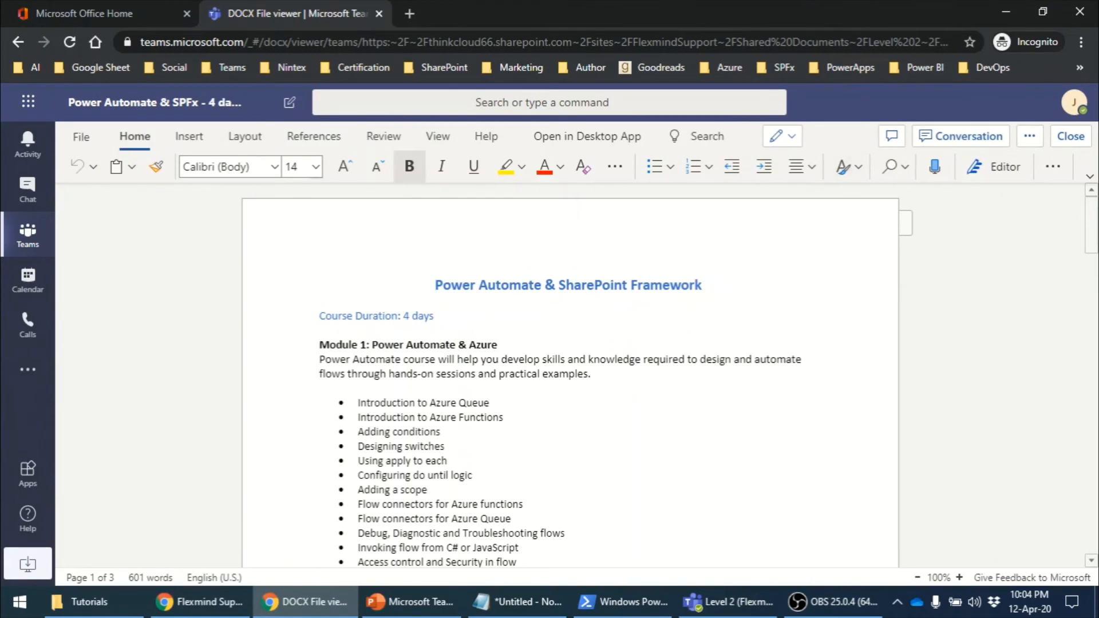
left_click(1074, 103)
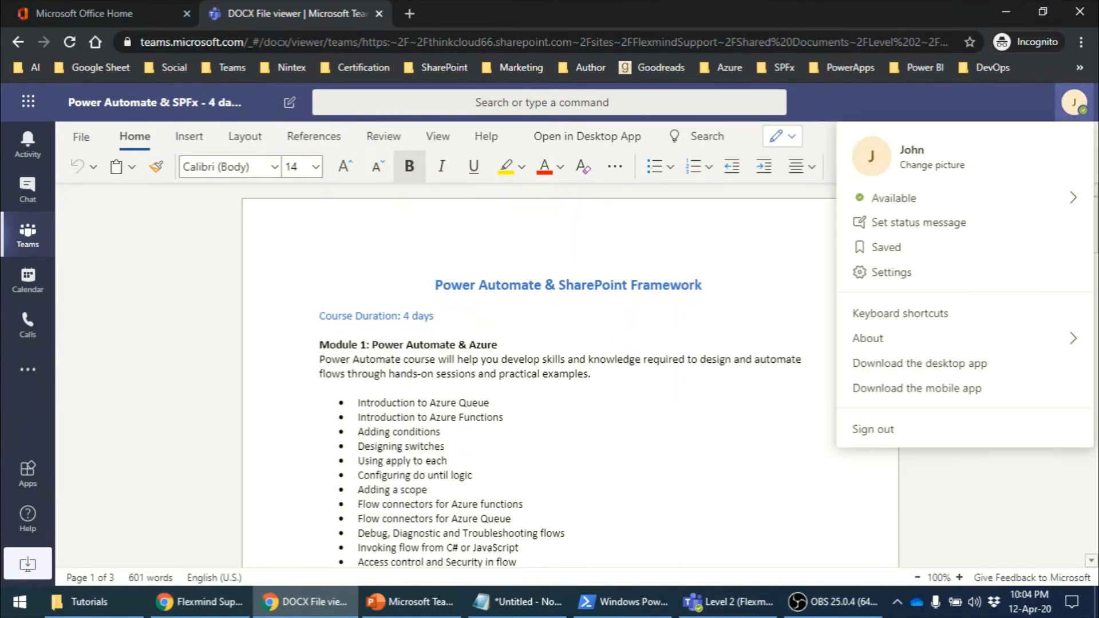
left_click(198, 602)
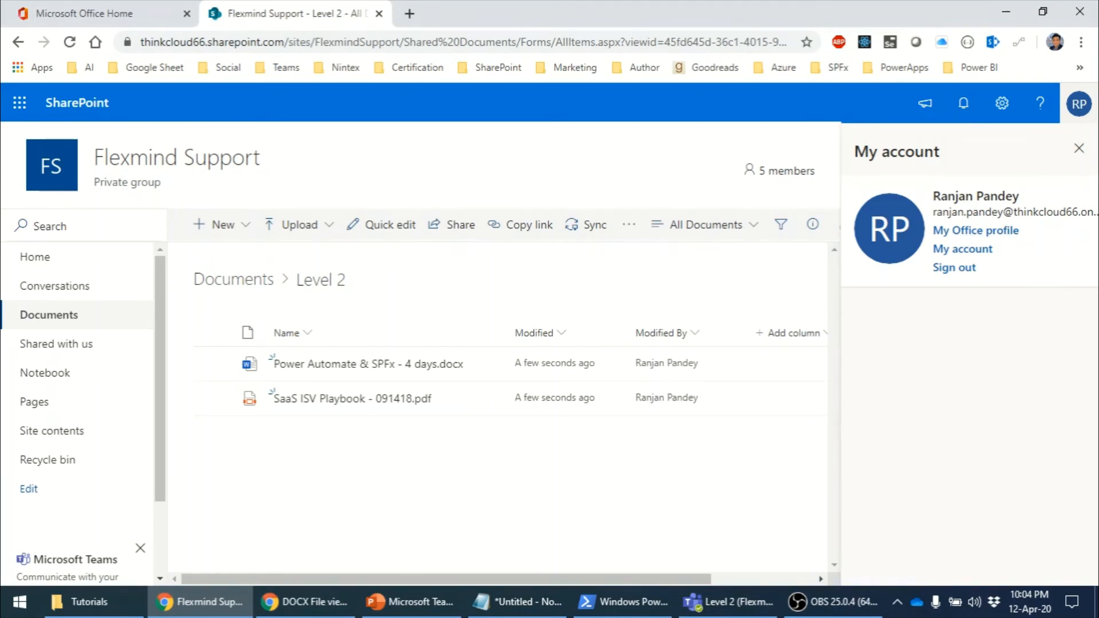
left_click(1078, 148)
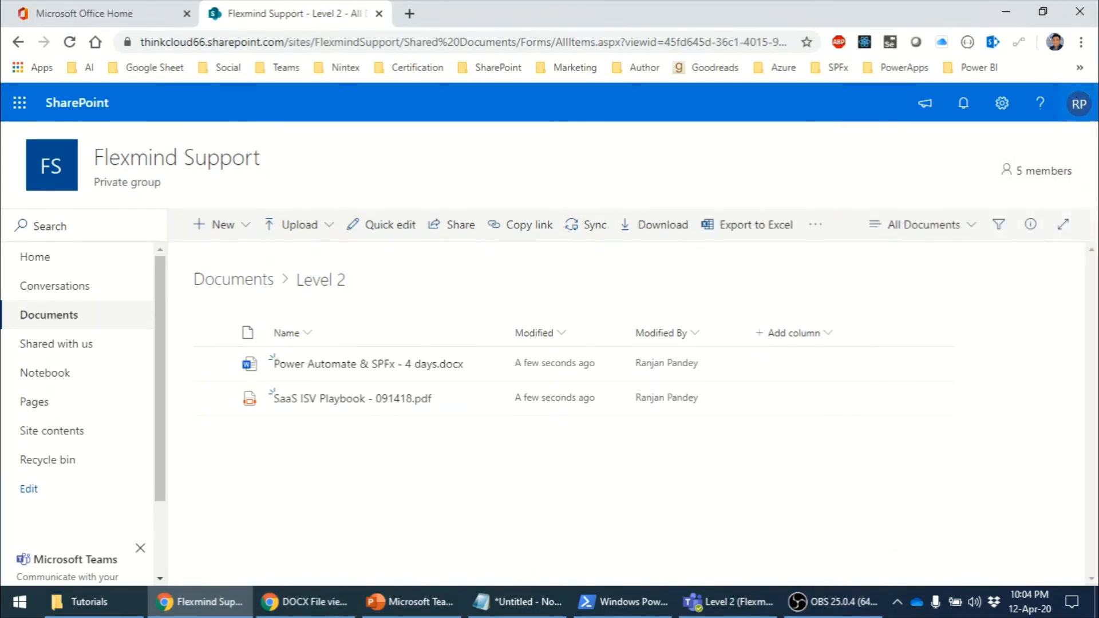
Step: Go up to the root of the site's Documents library and show the advanced permissions settings of the Flexmind Support site
left_click(234, 280)
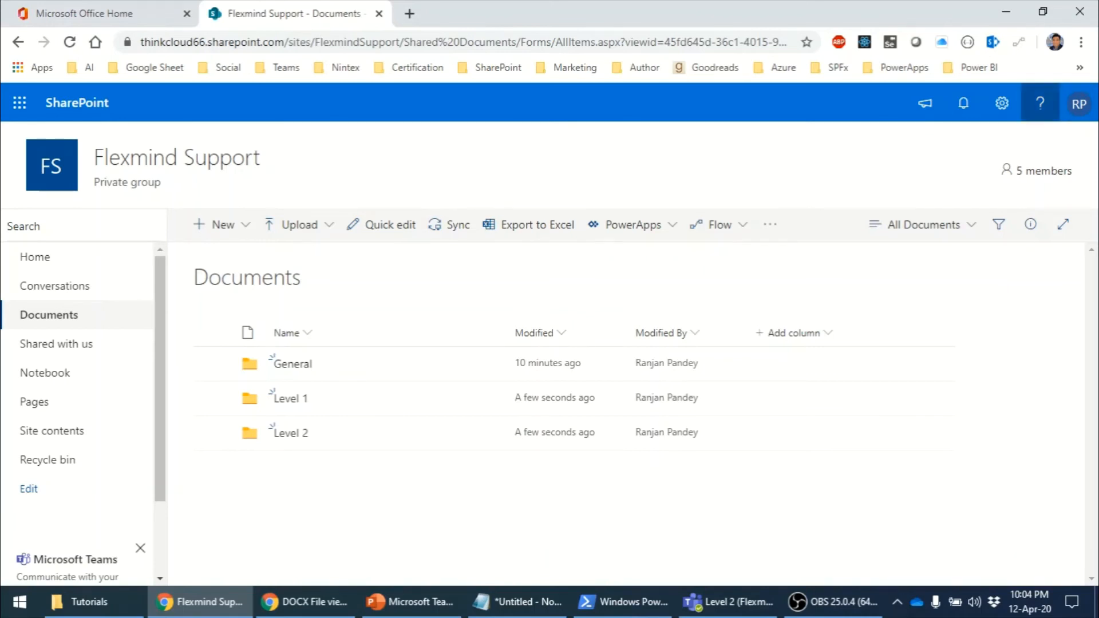
left_click(1001, 103)
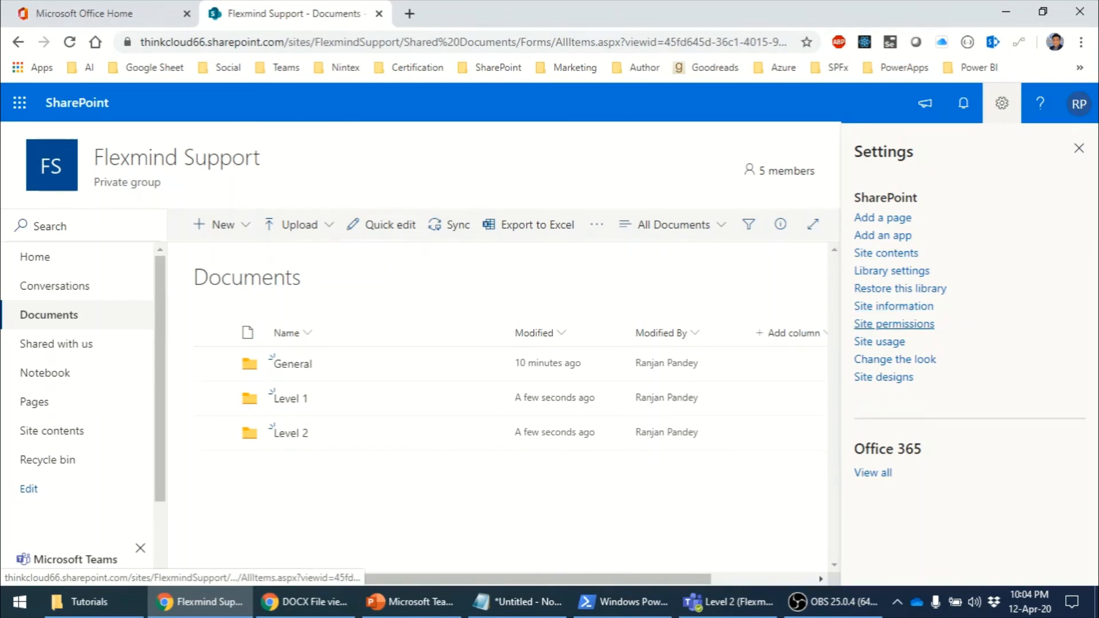
left_click(894, 324)
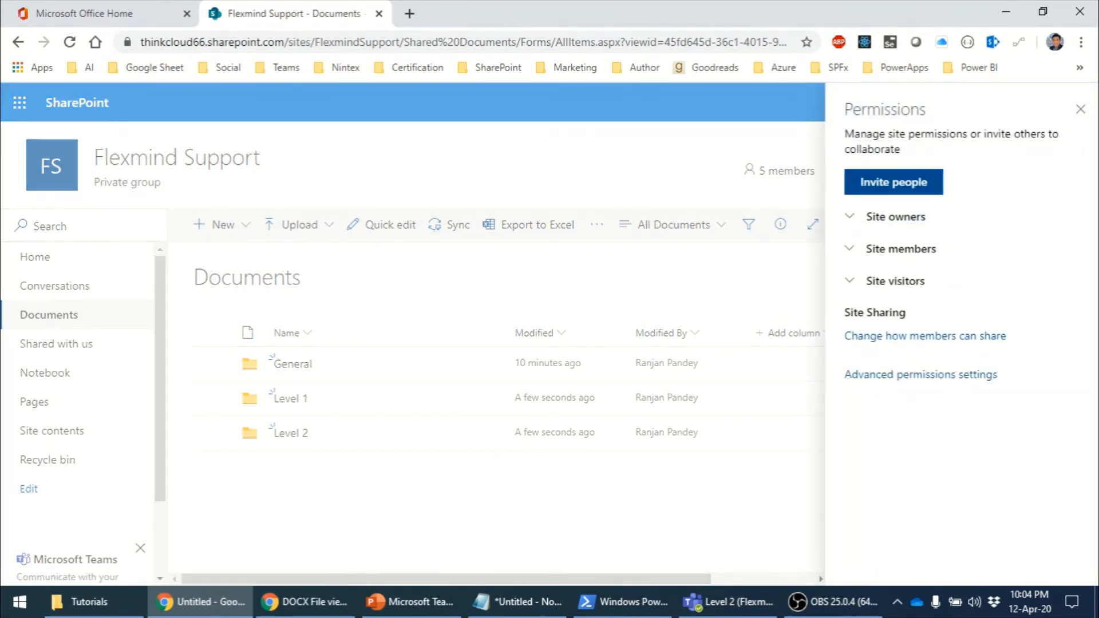
left_click(920, 374)
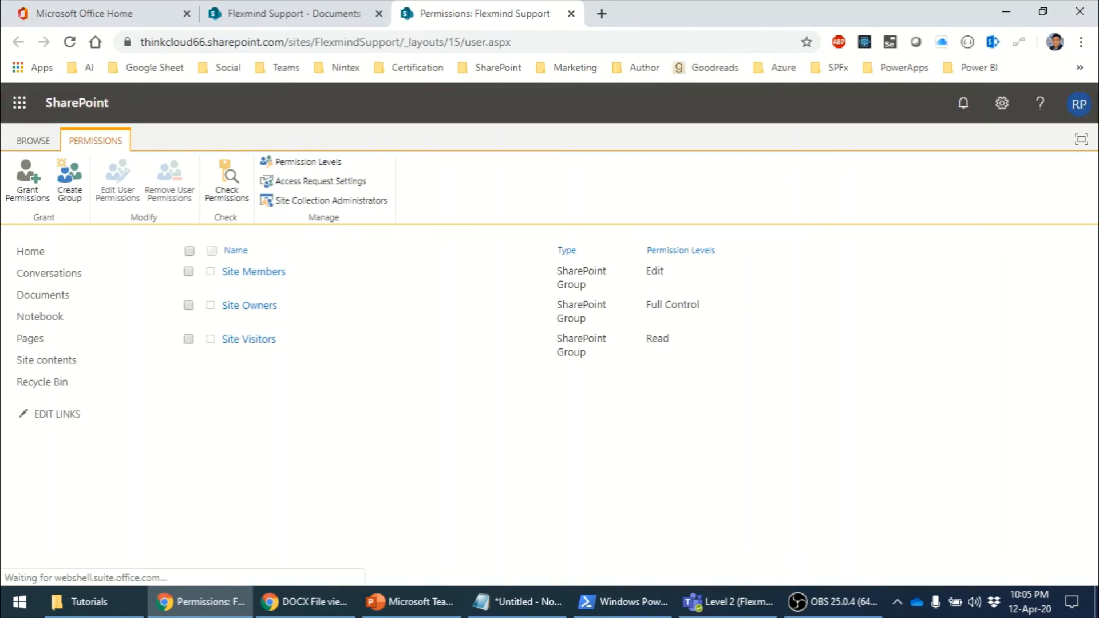
Step: View the members and settings options of the Site Members group, and compare with the team's channels in Teams
left_click(253, 271)
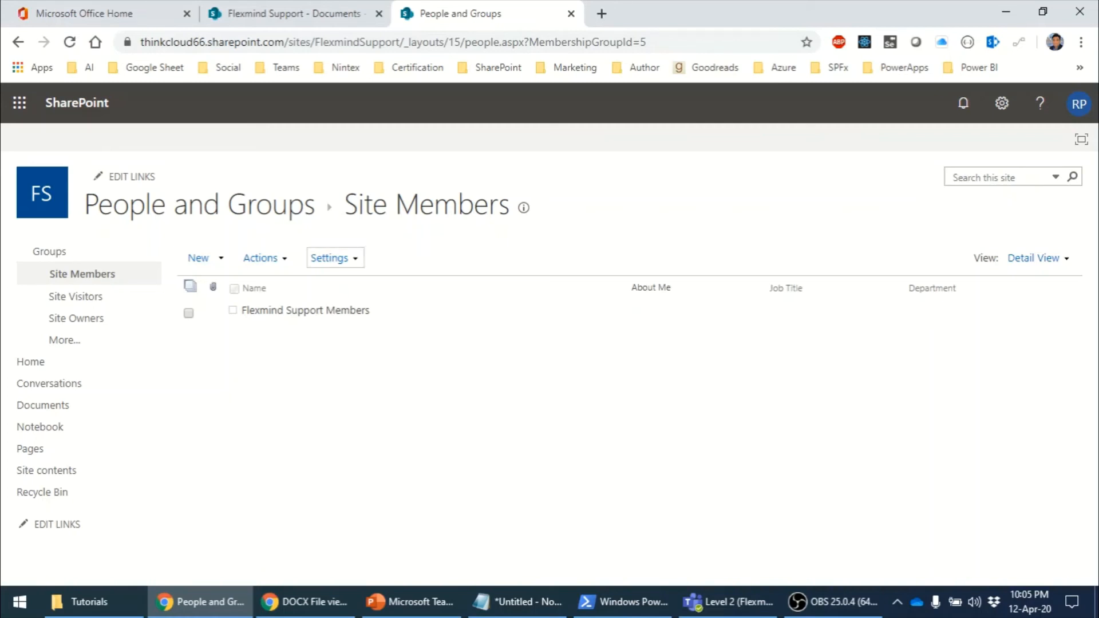
left_click(260, 258)
left_click(331, 258)
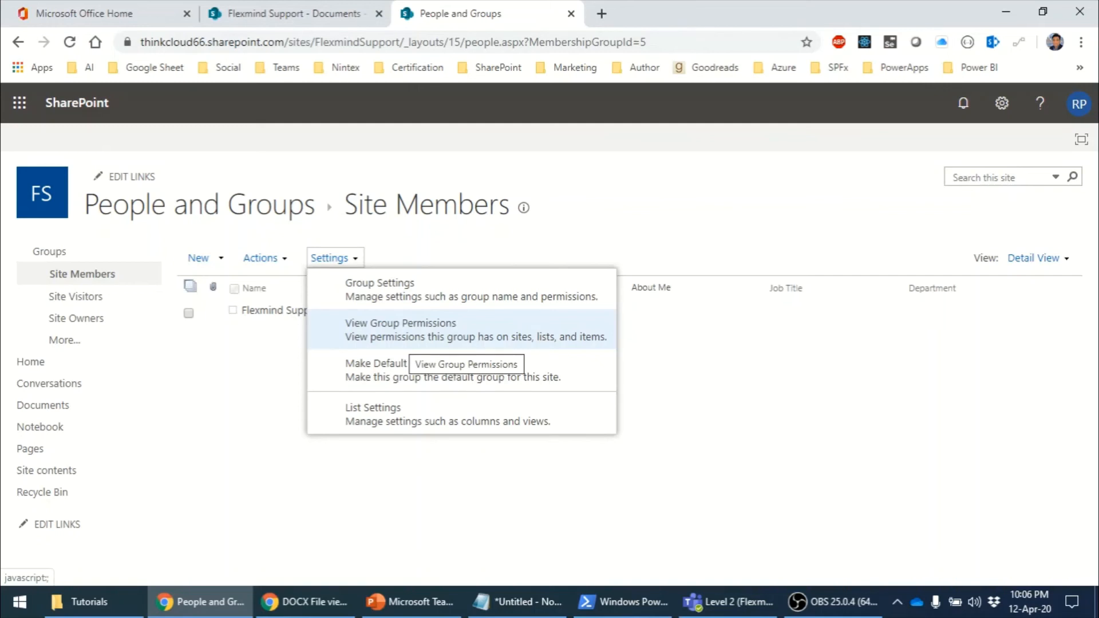
left_click(728, 602)
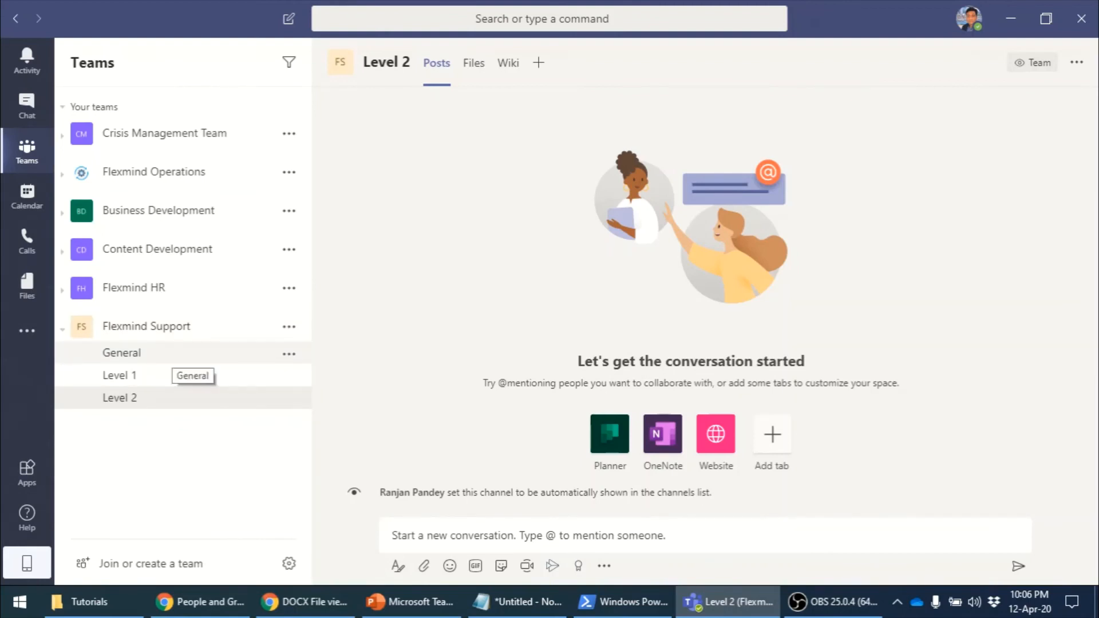
left_click(738, 602)
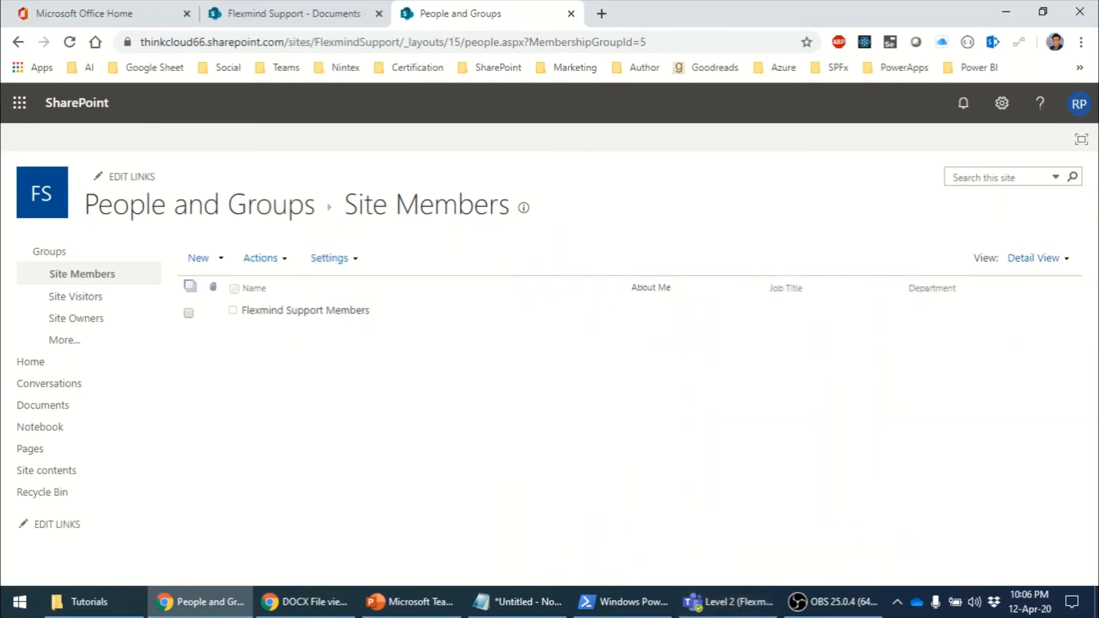
Step: Return to the Documents library, dismiss the site permissions and settings, and open Manage Access for the Level 2 folder
left_click(291, 14)
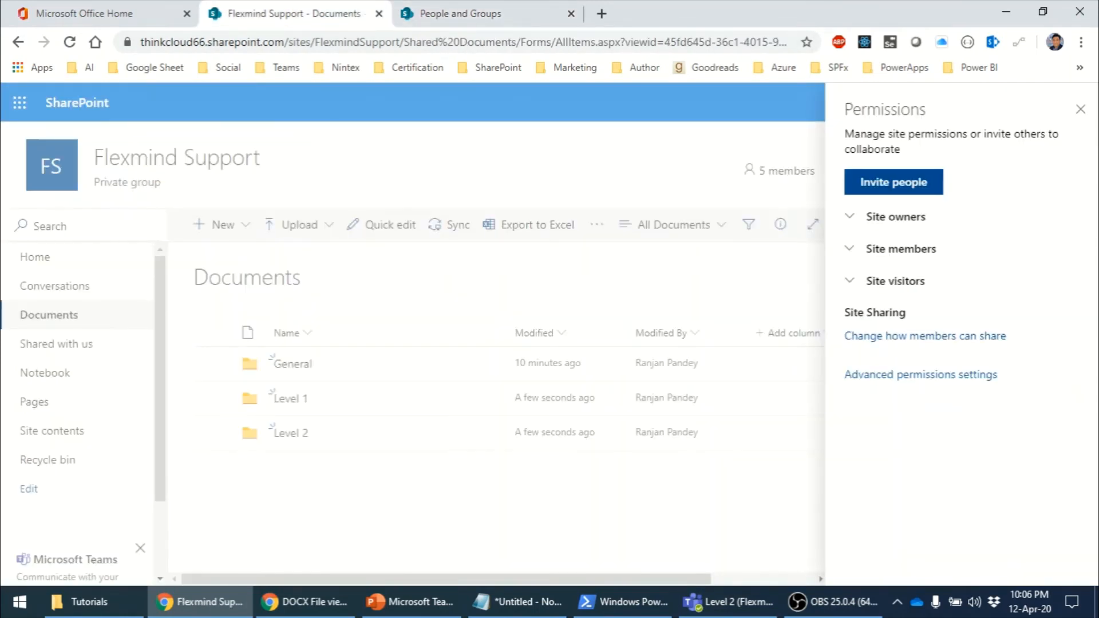
left_click(212, 433)
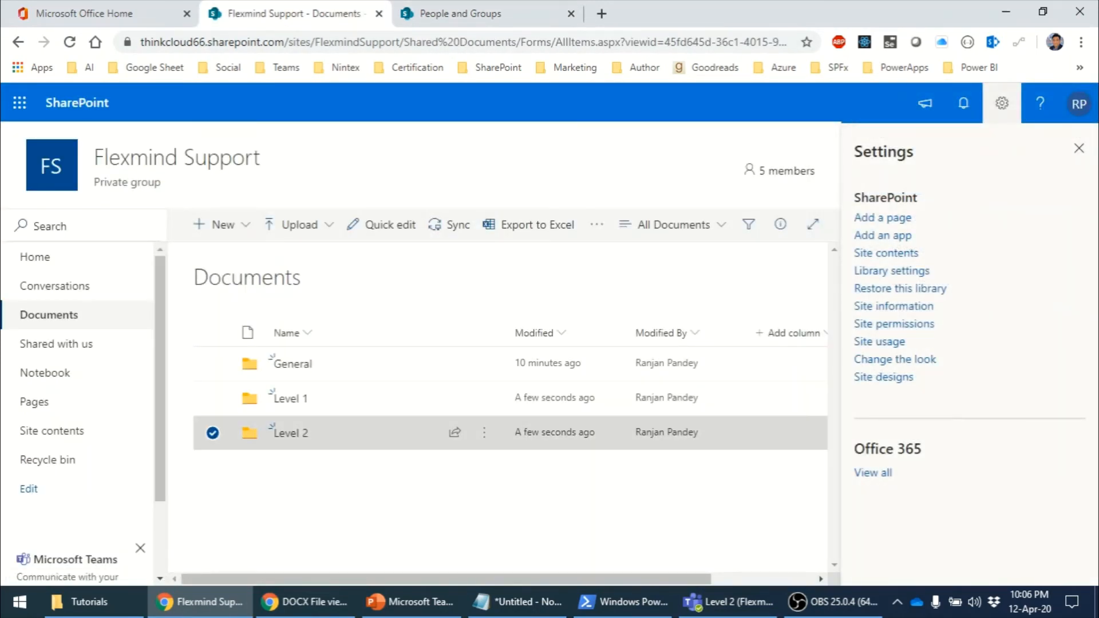
left_click(1079, 148)
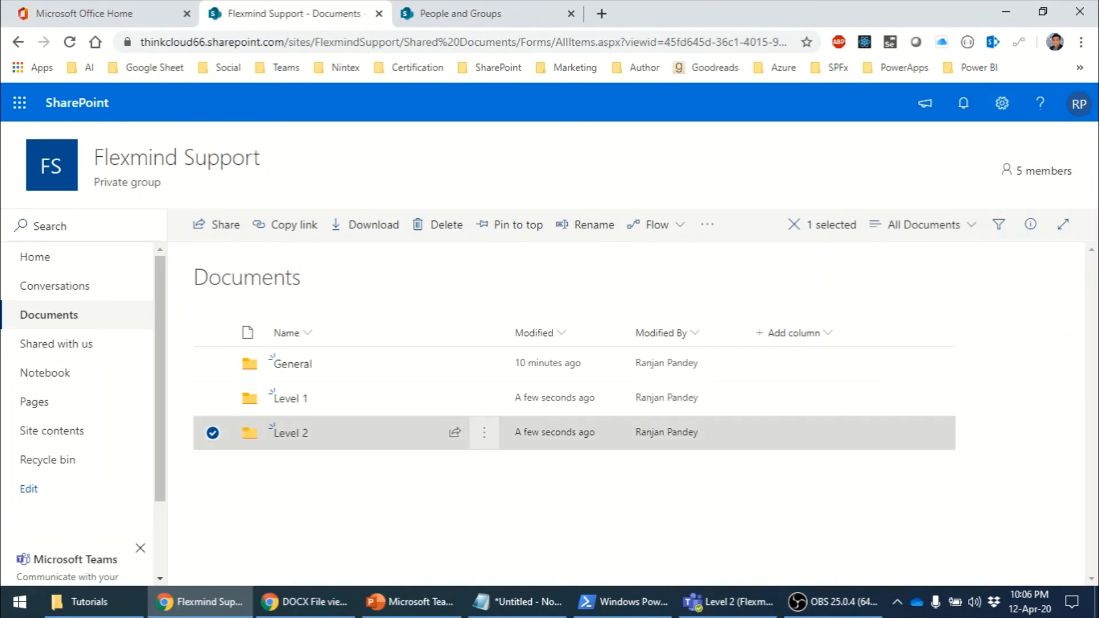
left_click(484, 433)
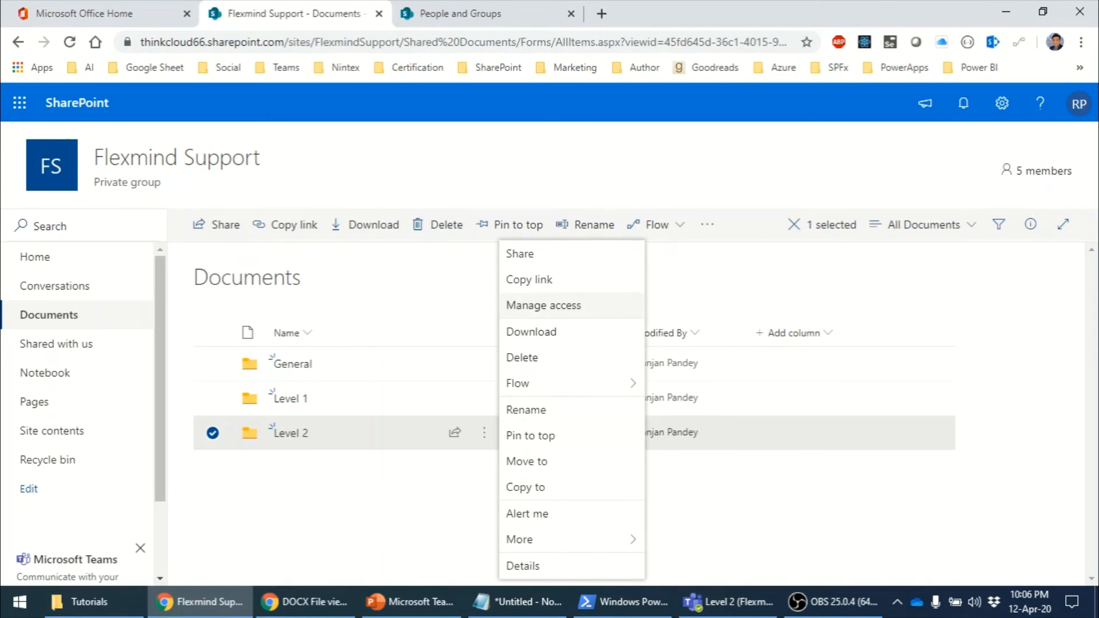
left_click(543, 305)
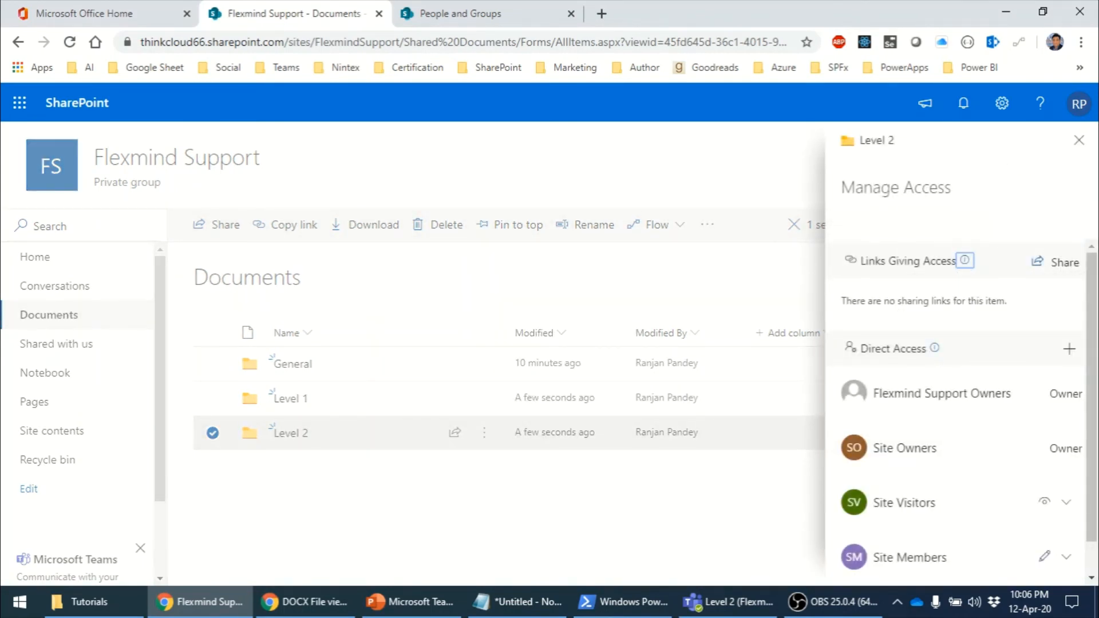
Step: Change the Site Members group's direct access on the Level 2 folder to view only
scroll(962, 406, "down", 1)
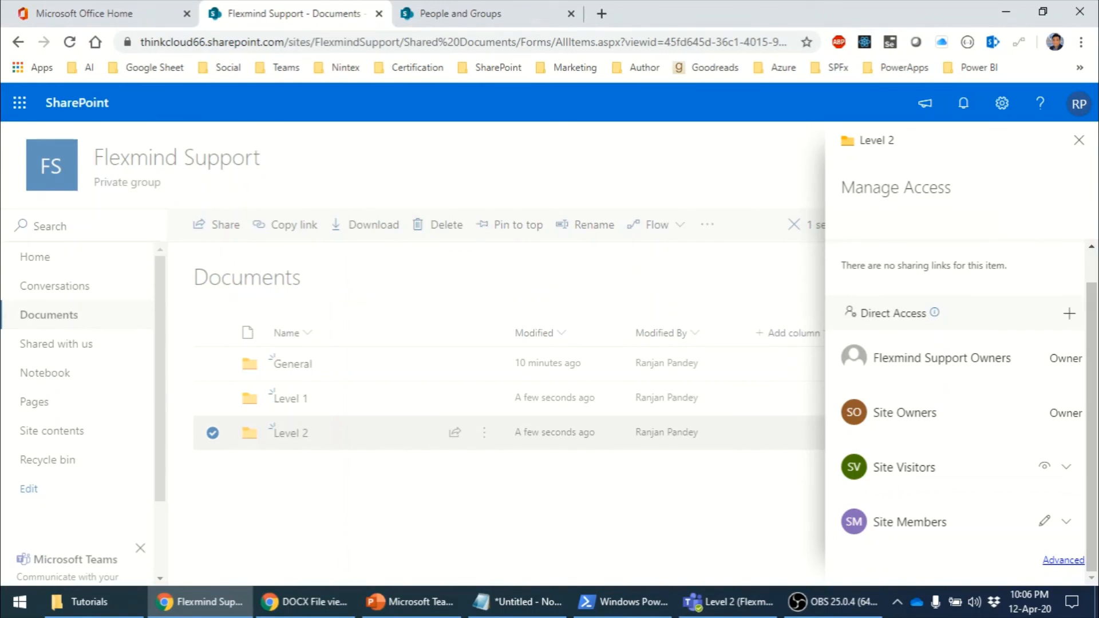
left_click(1065, 521)
left_click(984, 469)
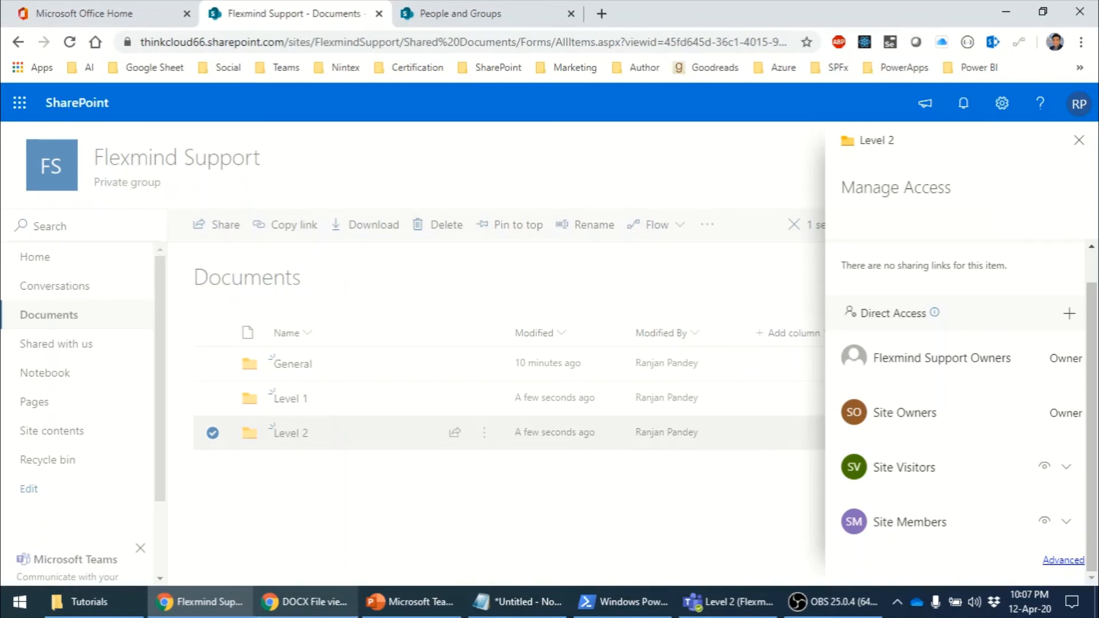
Step: Switch to the member's Teams session in the Incognito browser and check the upload options for the Flexmind Support General channel's files
left_click(303, 601)
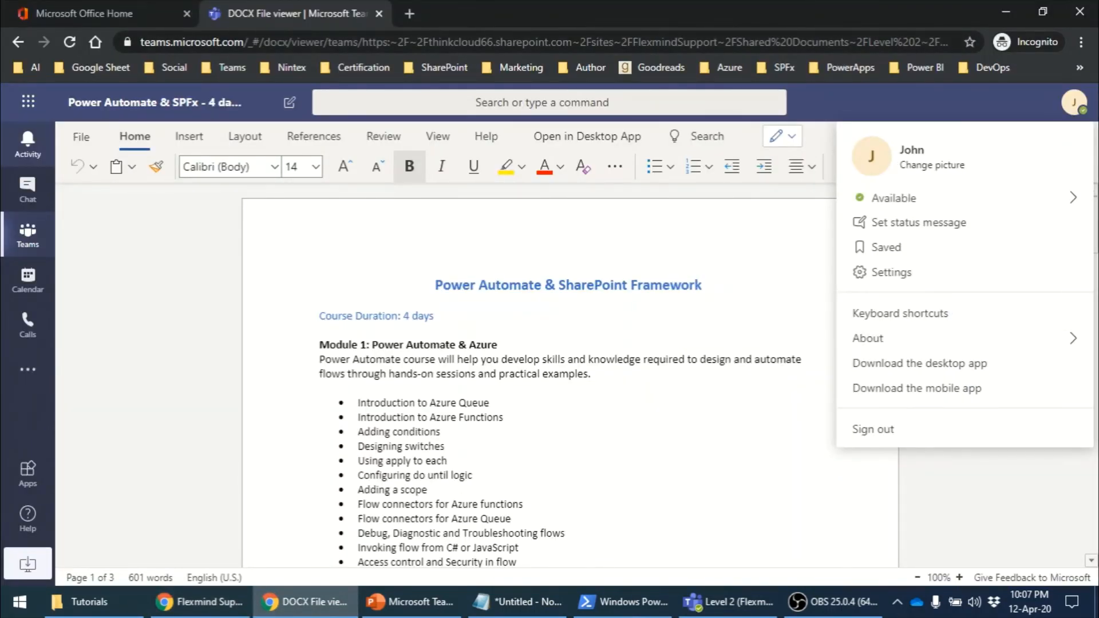
left_click(28, 189)
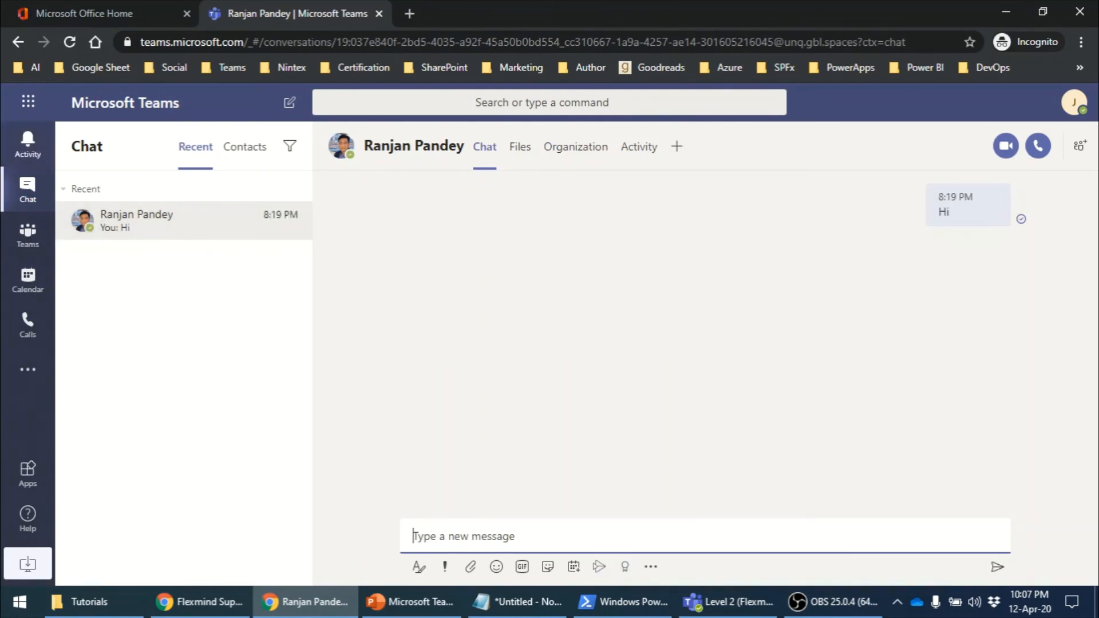
left_click(27, 234)
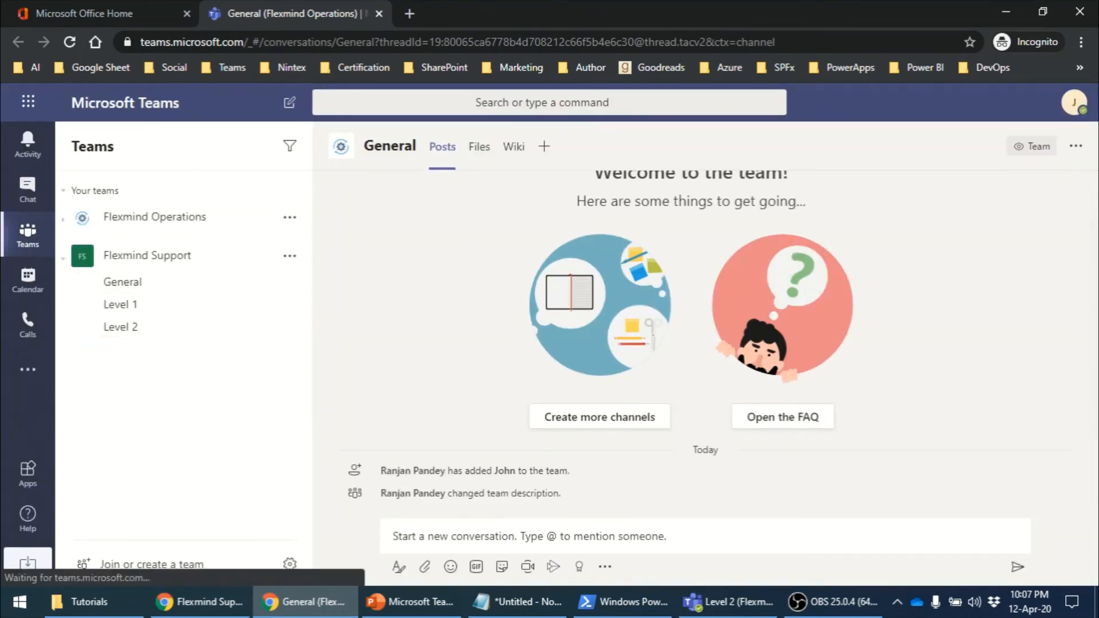
left_click(121, 305)
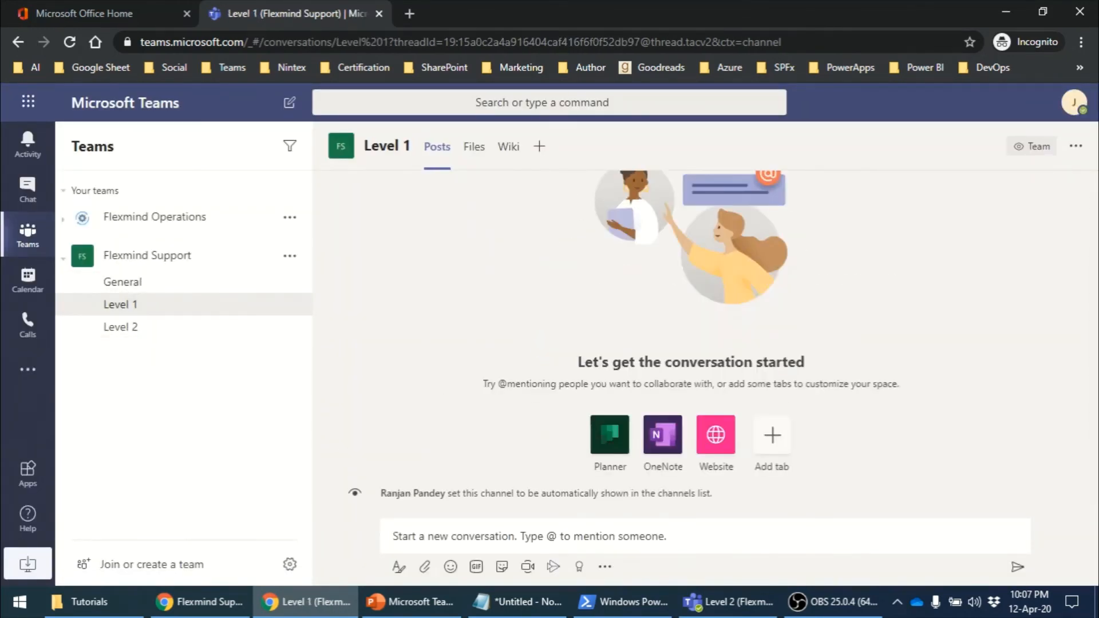
left_click(122, 282)
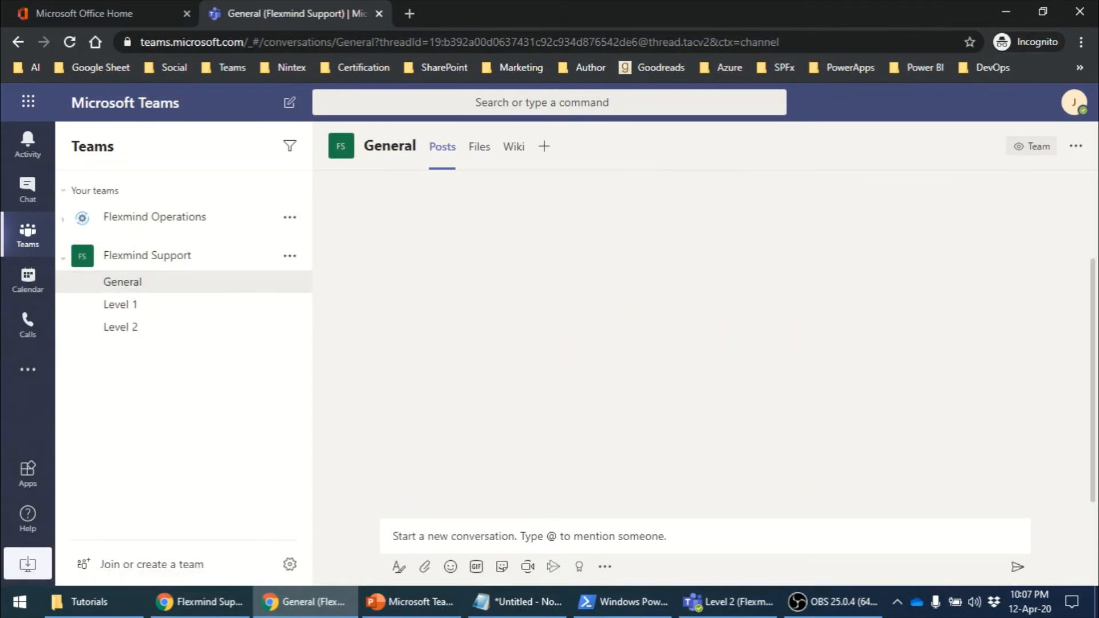
left_click(478, 147)
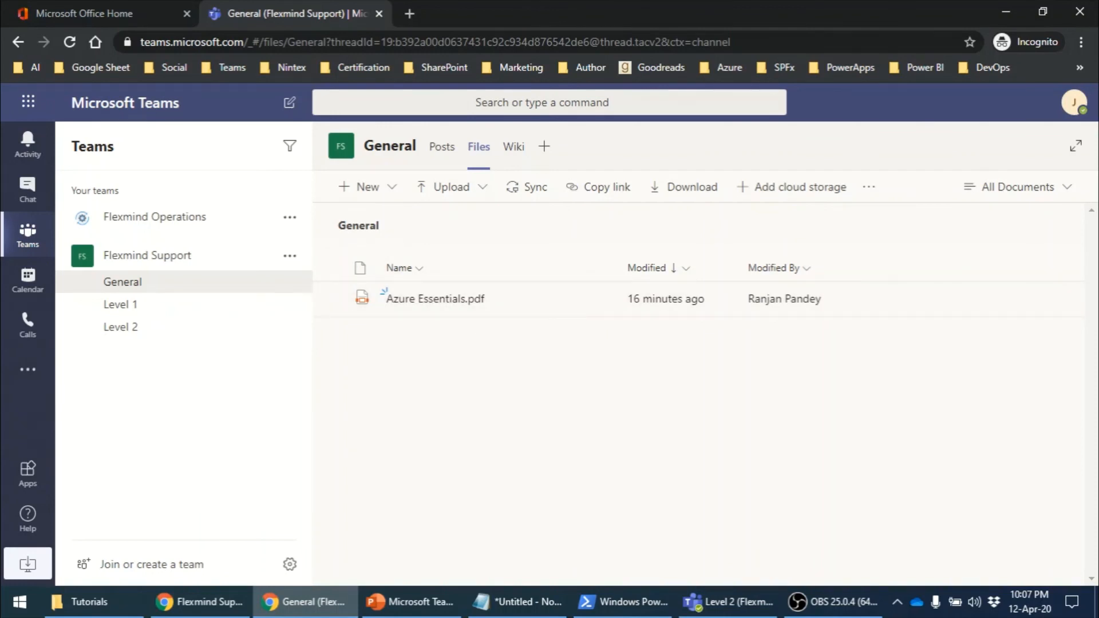
left_click(421, 187)
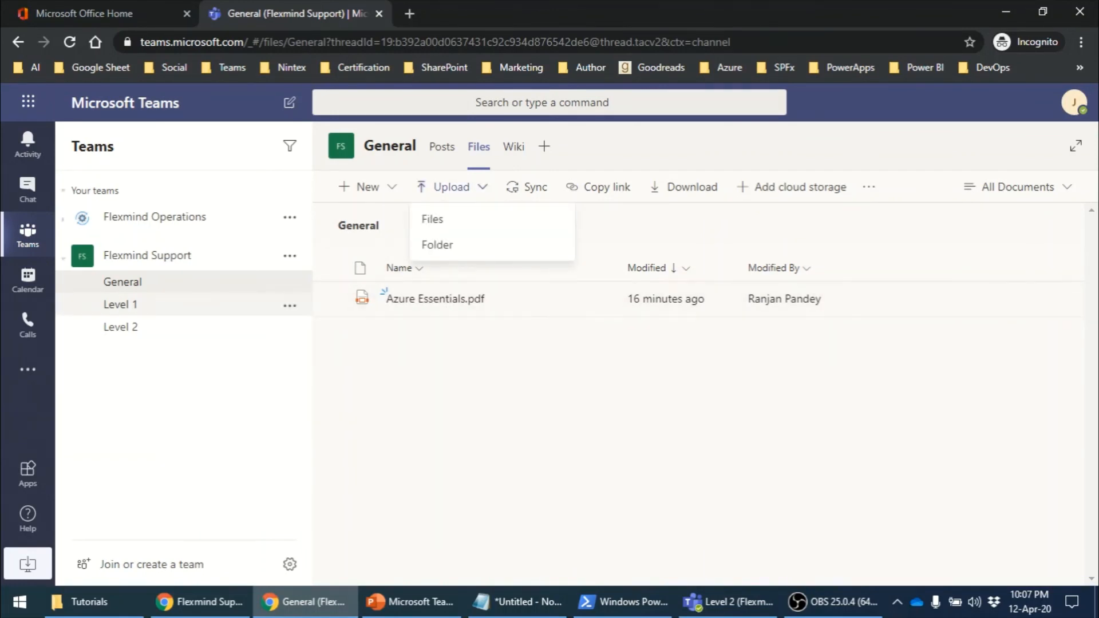
Step: Open Power Automate & SPFx - 4 days.docx from the Level 2 channel's files and check which further file options the member has
left_click(166, 308)
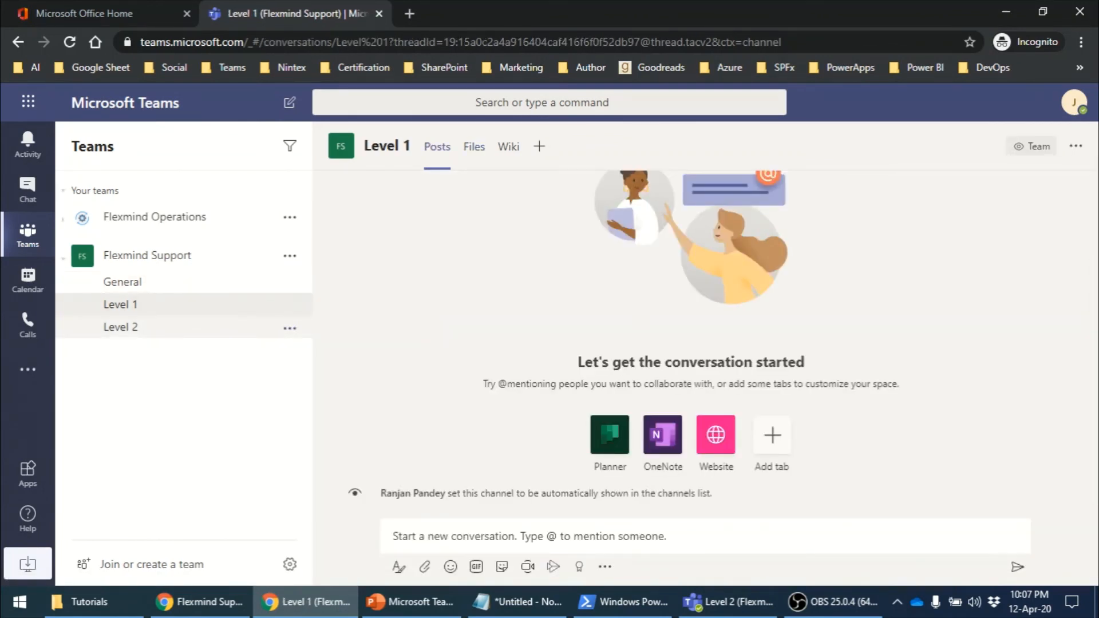
left_click(120, 327)
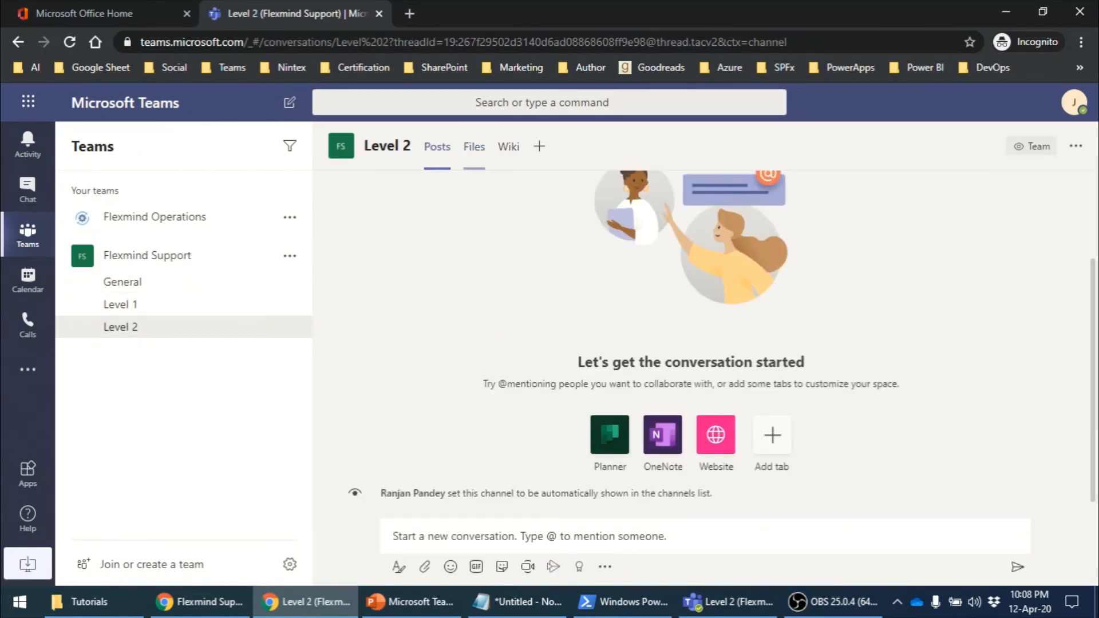
left_click(474, 146)
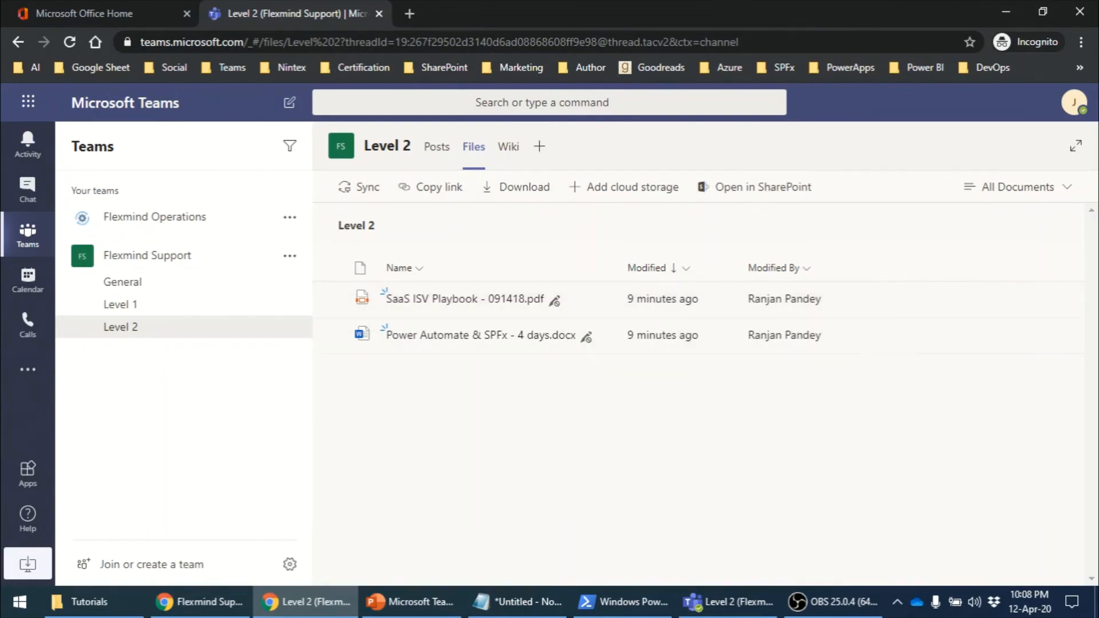
left_click(597, 335)
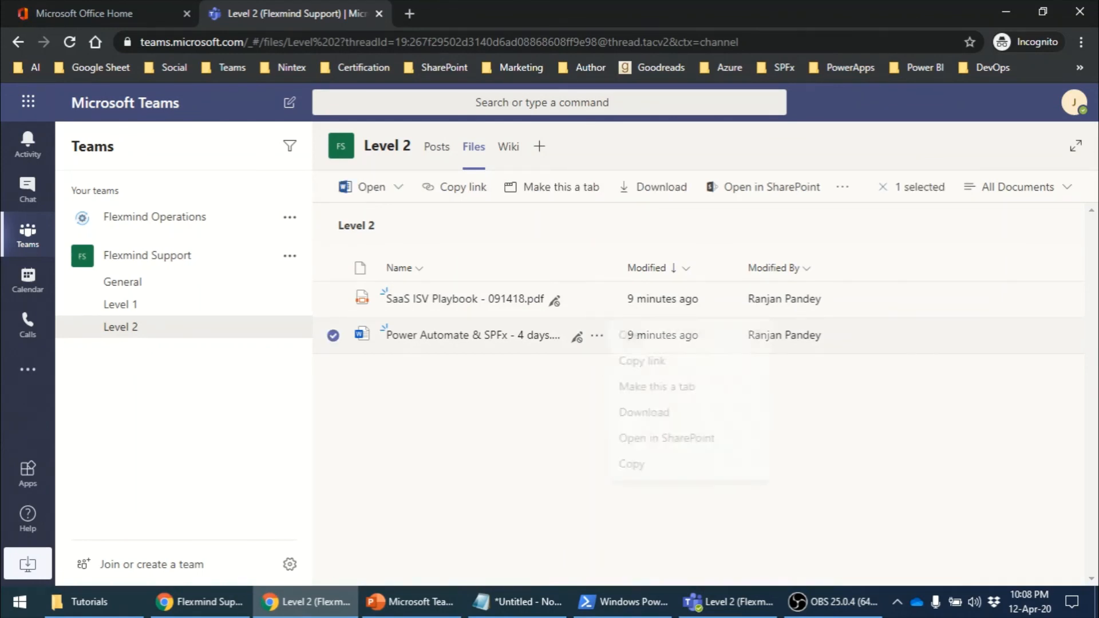
left_click(638, 336)
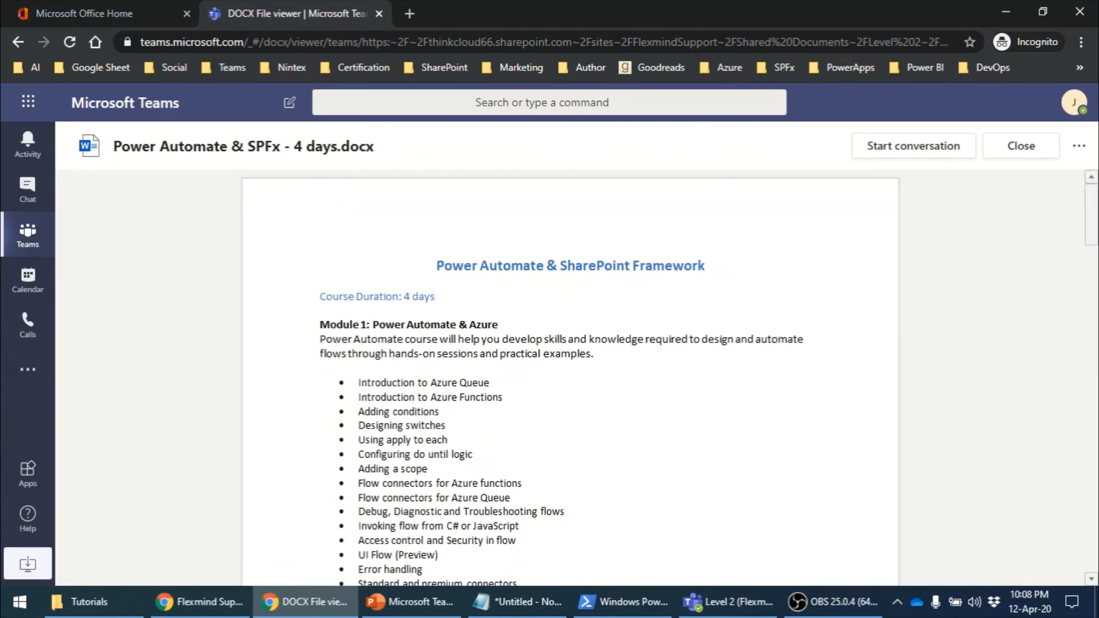
left_click(1078, 146)
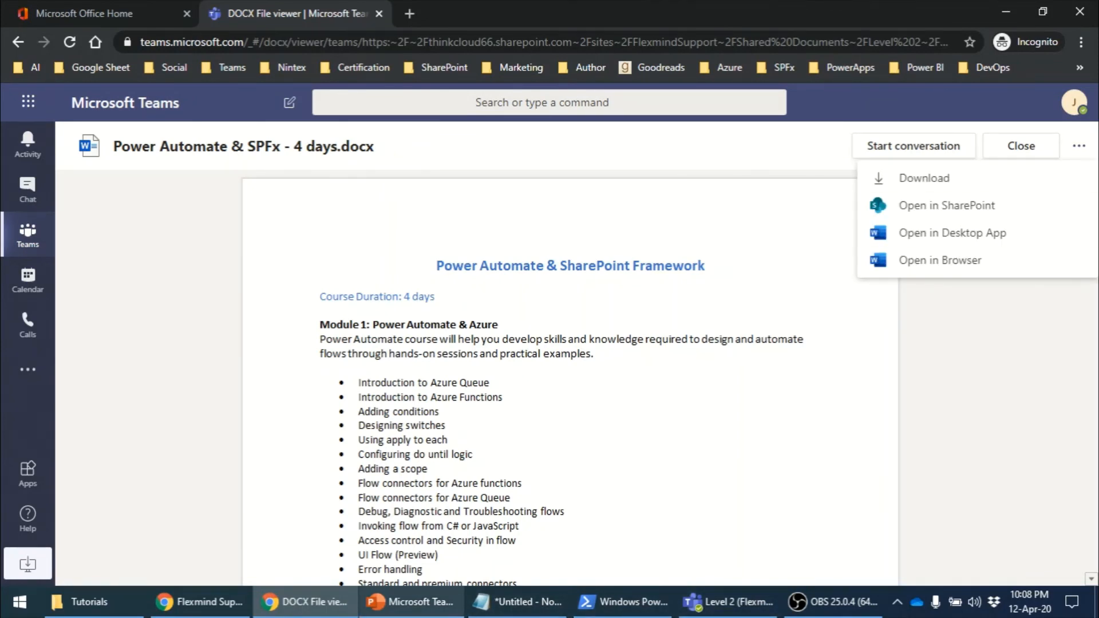
Step: Switch to the Microsoft Teams presentation in PowerPoint and show the File Structure slide
mouse_move(409, 602)
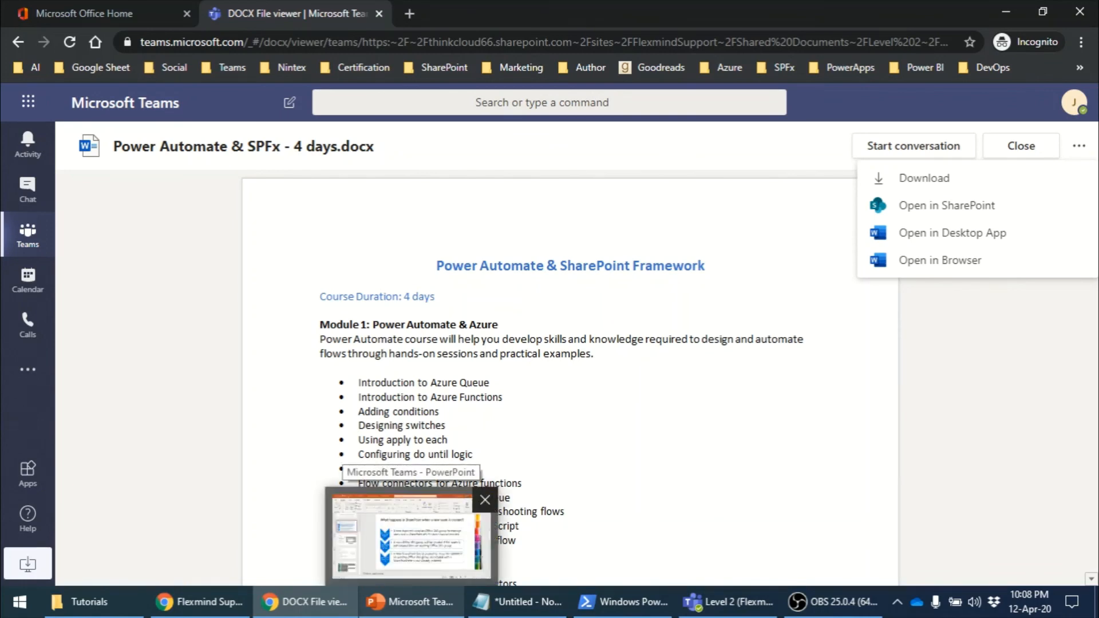
left_click(411, 538)
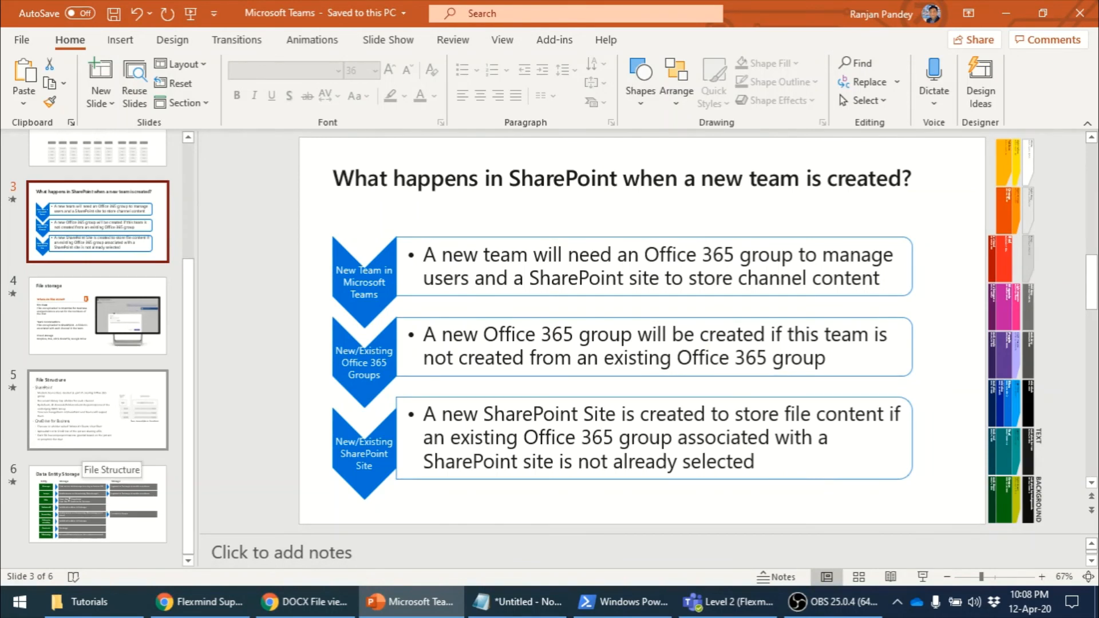
left_click(84, 433)
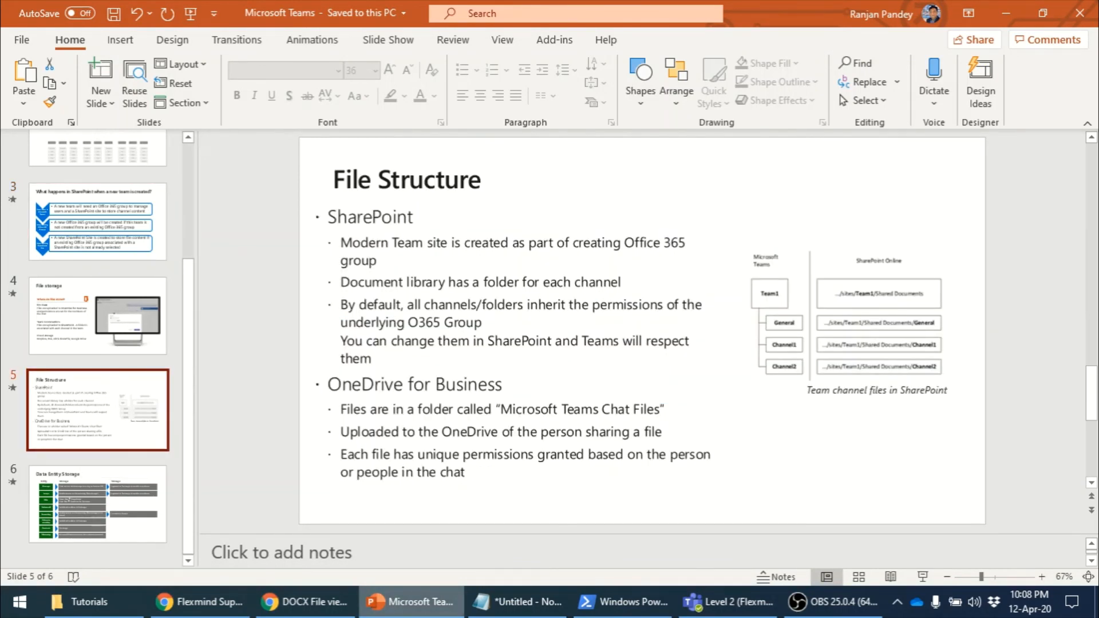
mouse_move(411, 601)
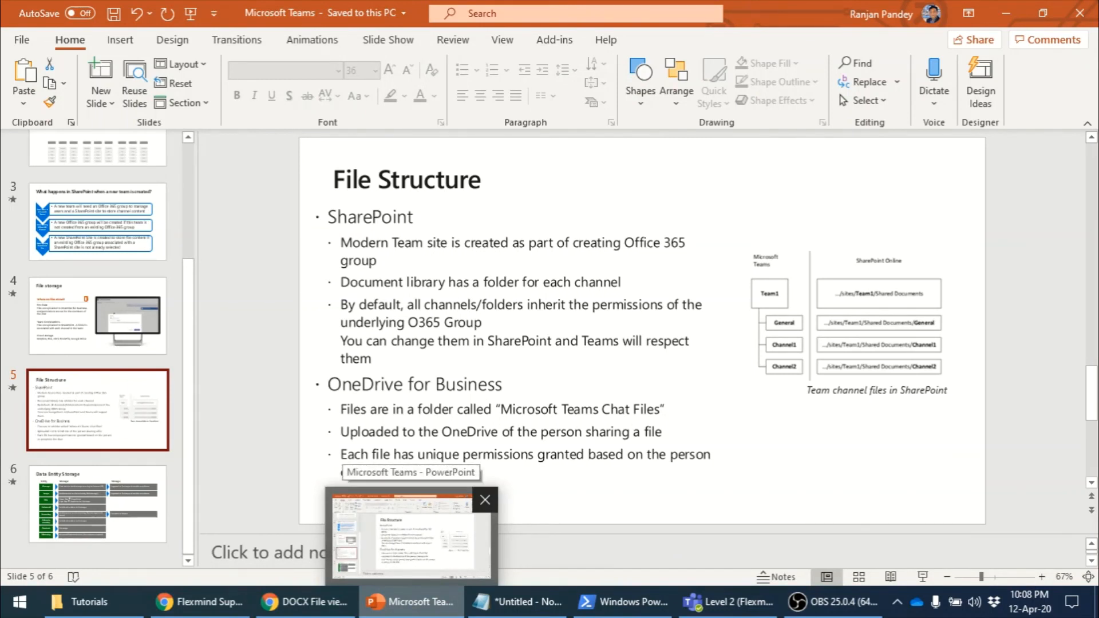